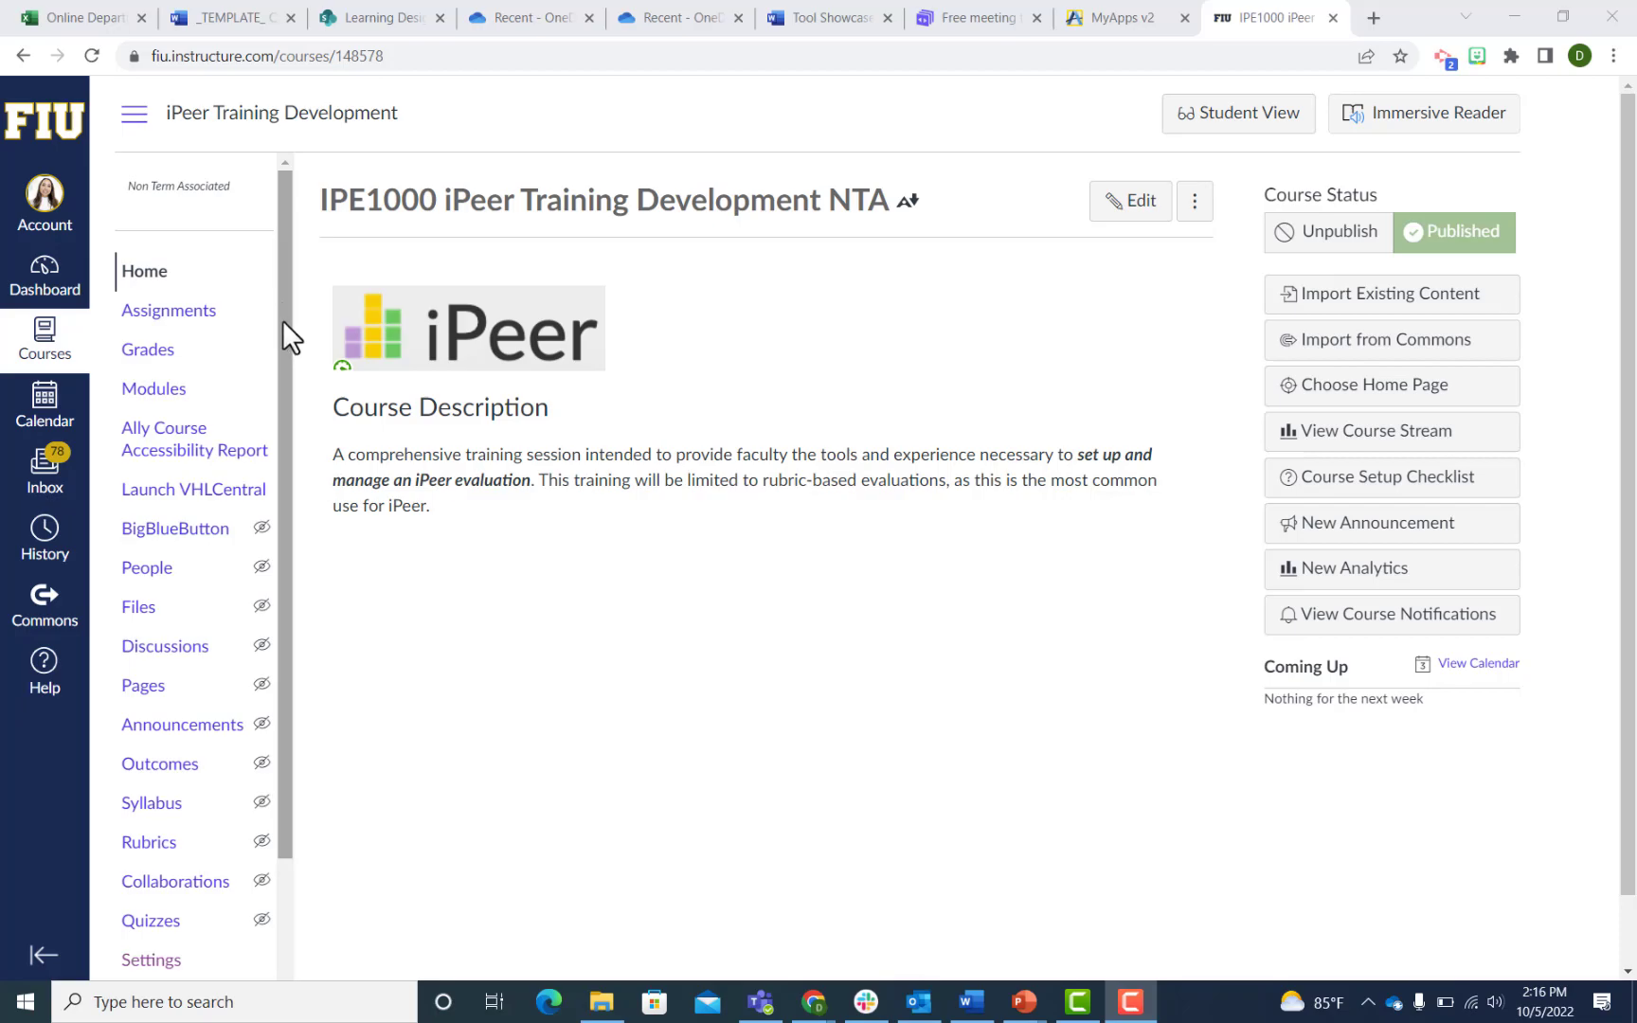
Enable iPeer in the course navigation settings and save the change.
{"action": "left_click_drag", "start_coordinate": [282, 320], "coordinate": [289, 442]}
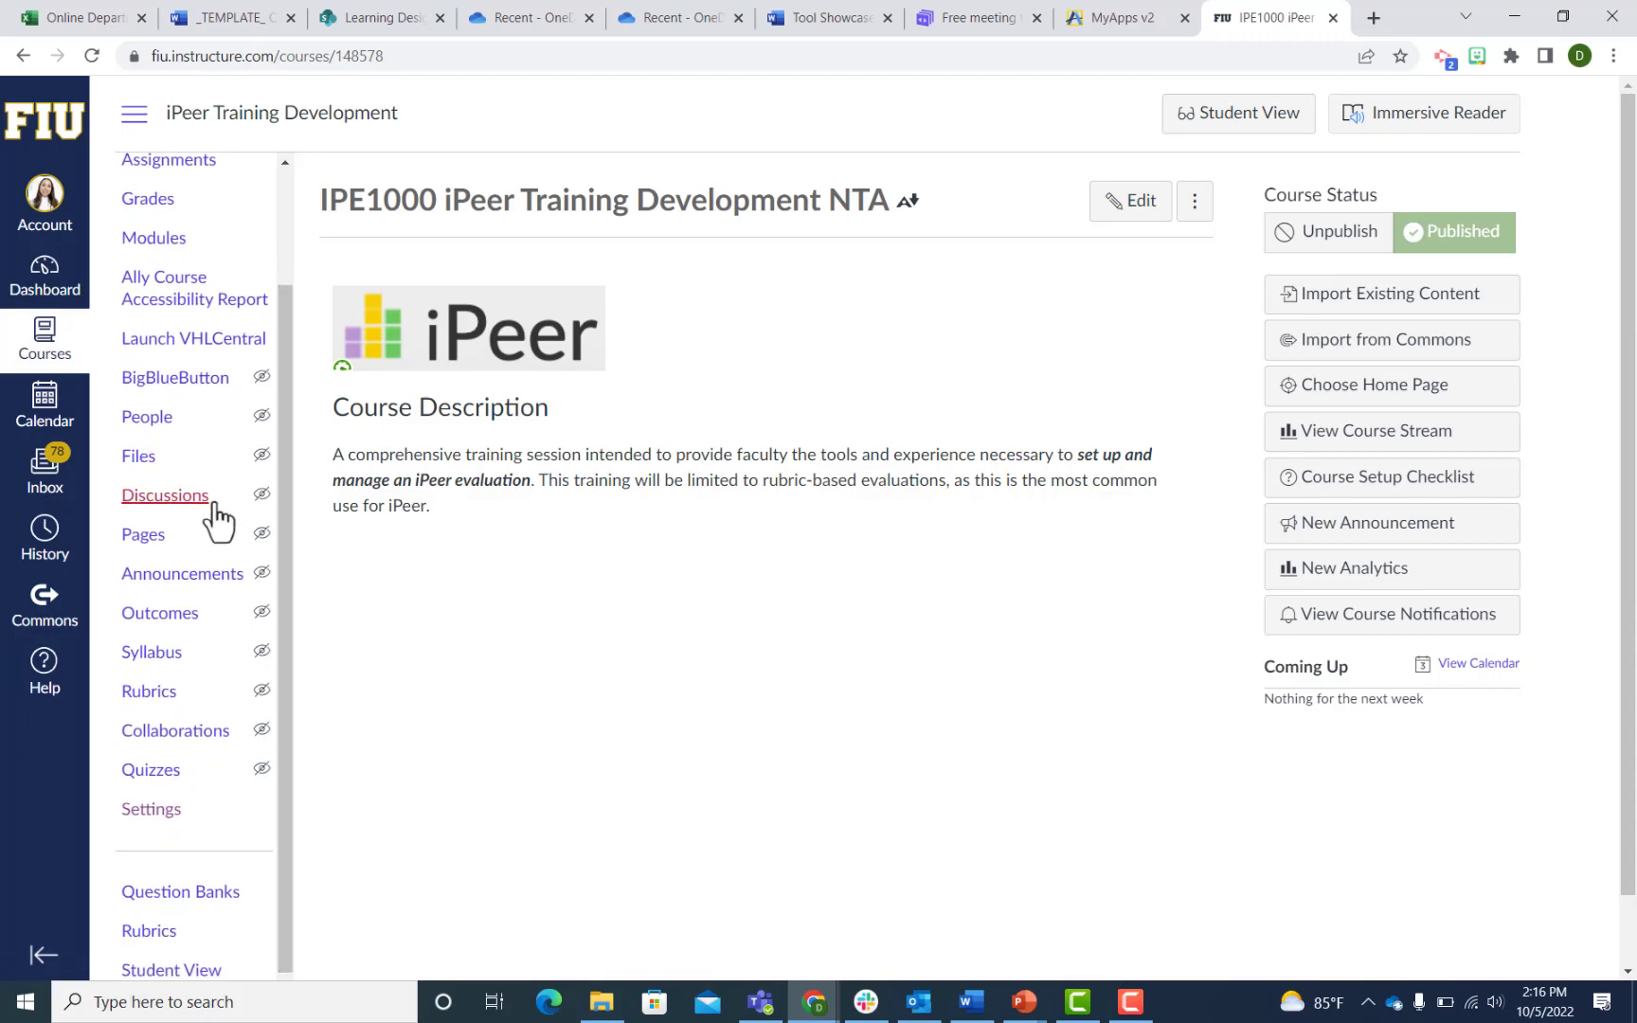
{"action": "left_click", "coordinate": [149, 814]}
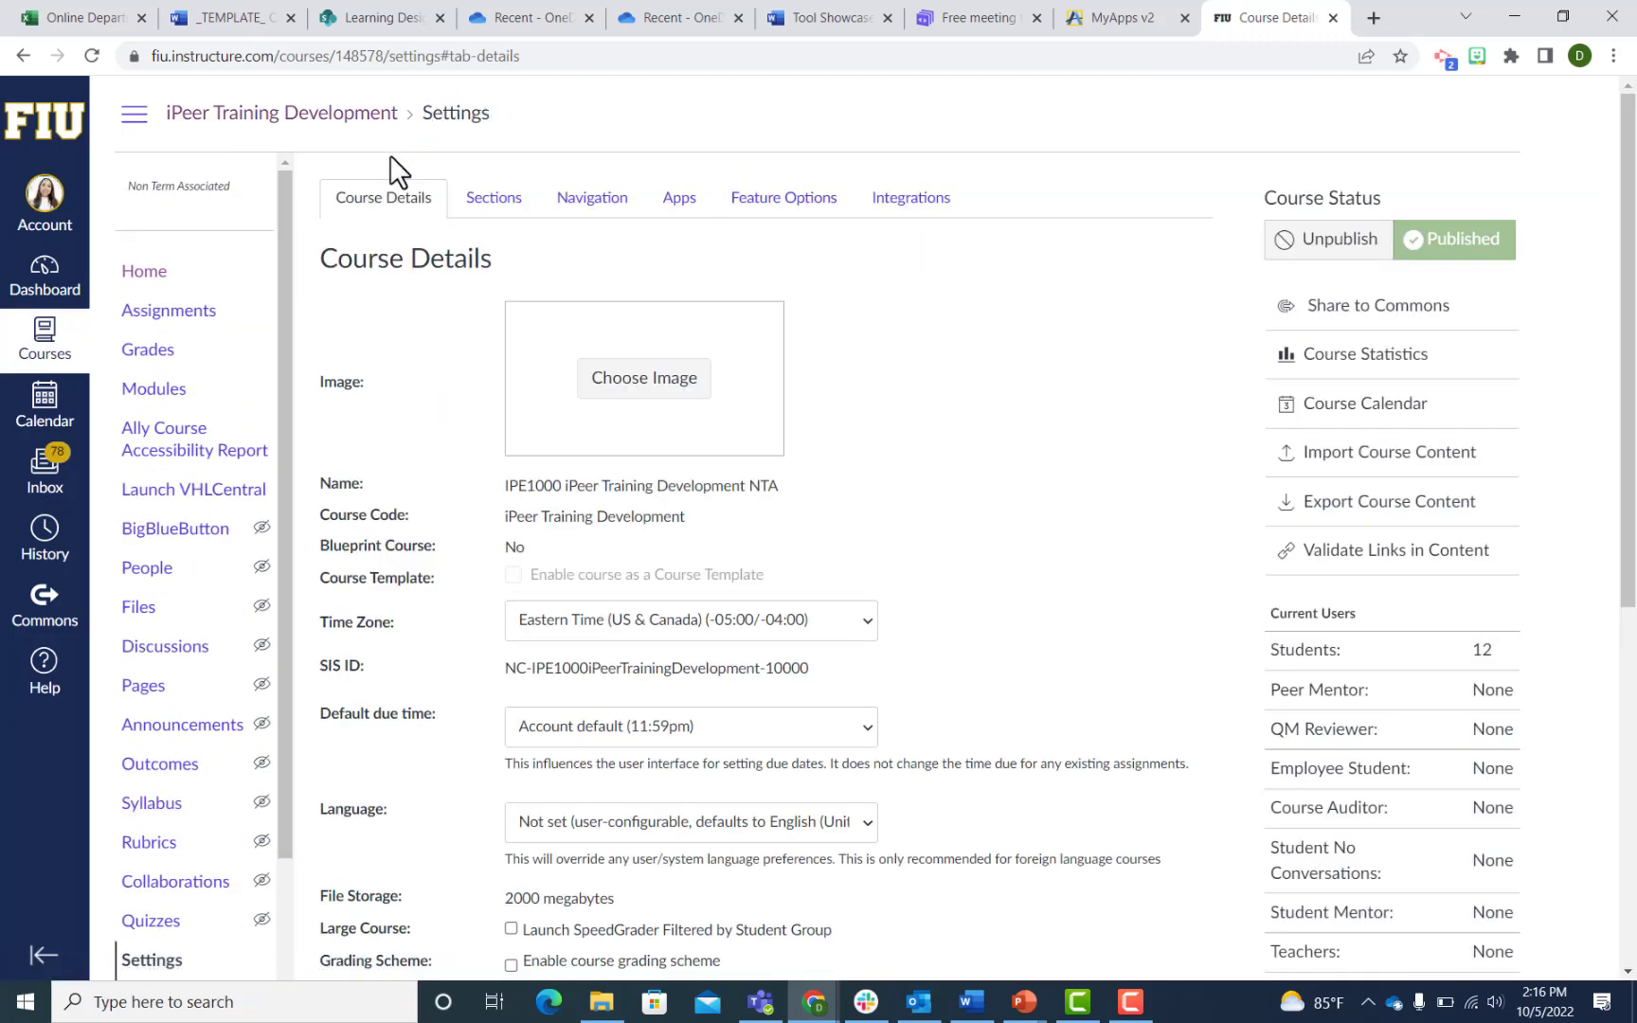
{"action": "left_click", "coordinate": [596, 206]}
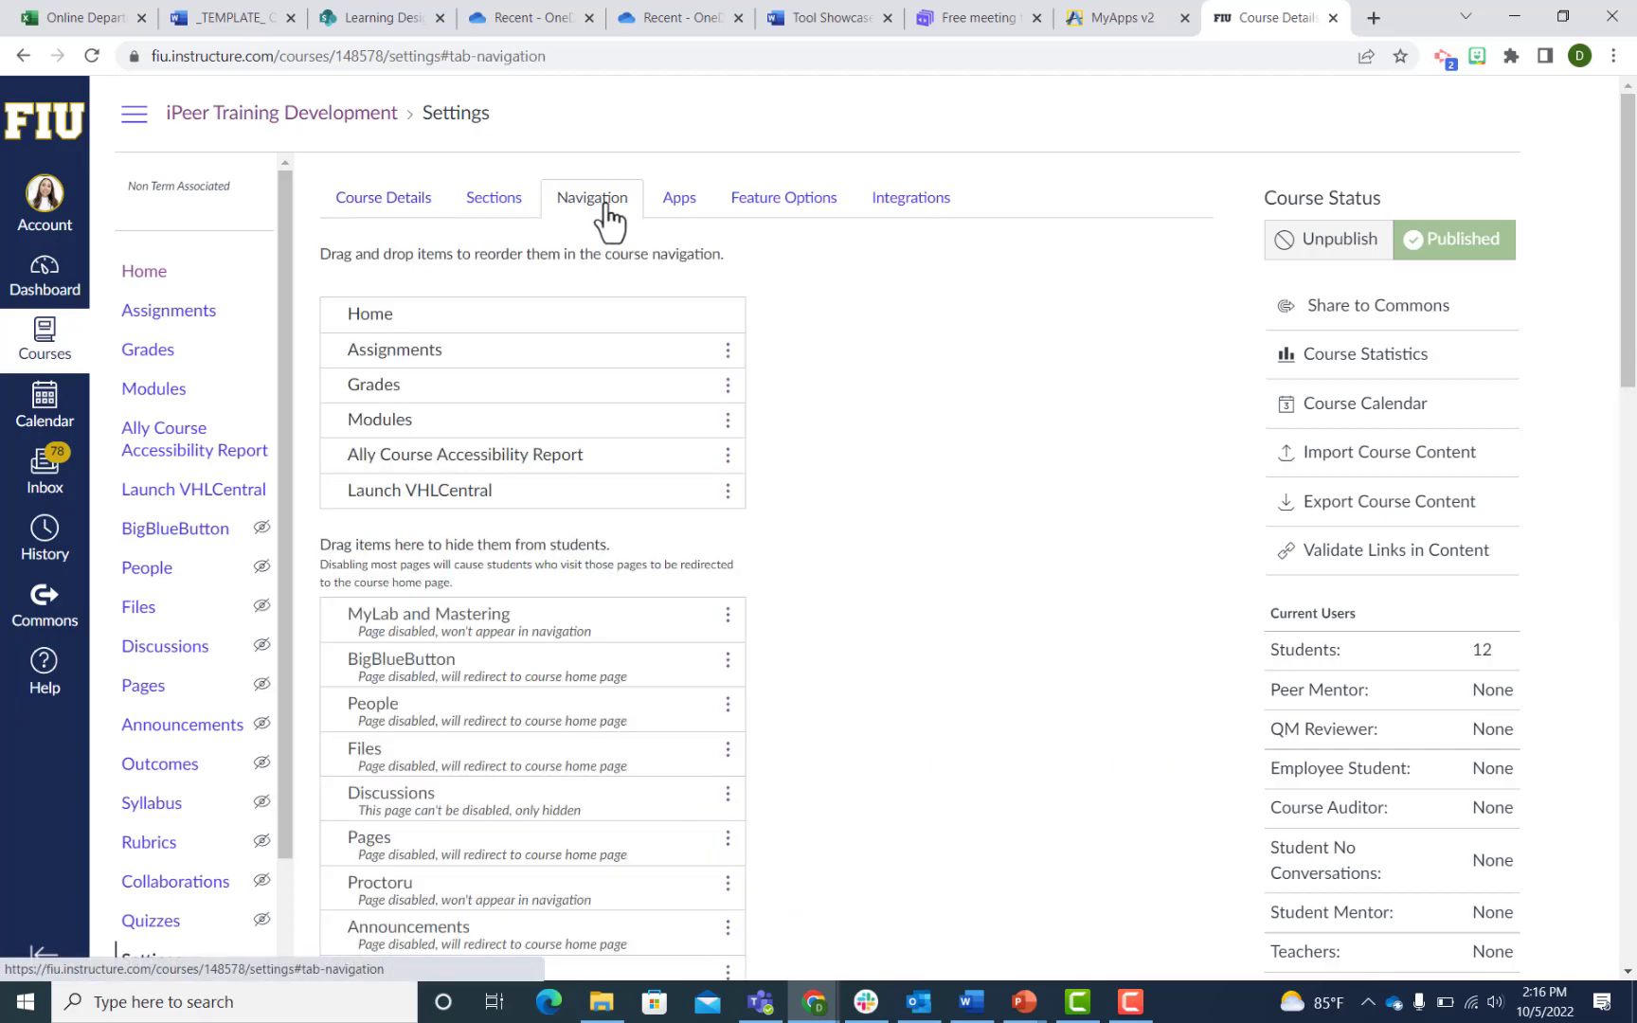
{"action": "scroll", "coordinate": [705, 511], "scroll_direction": "down", "scroll_amount": 5}
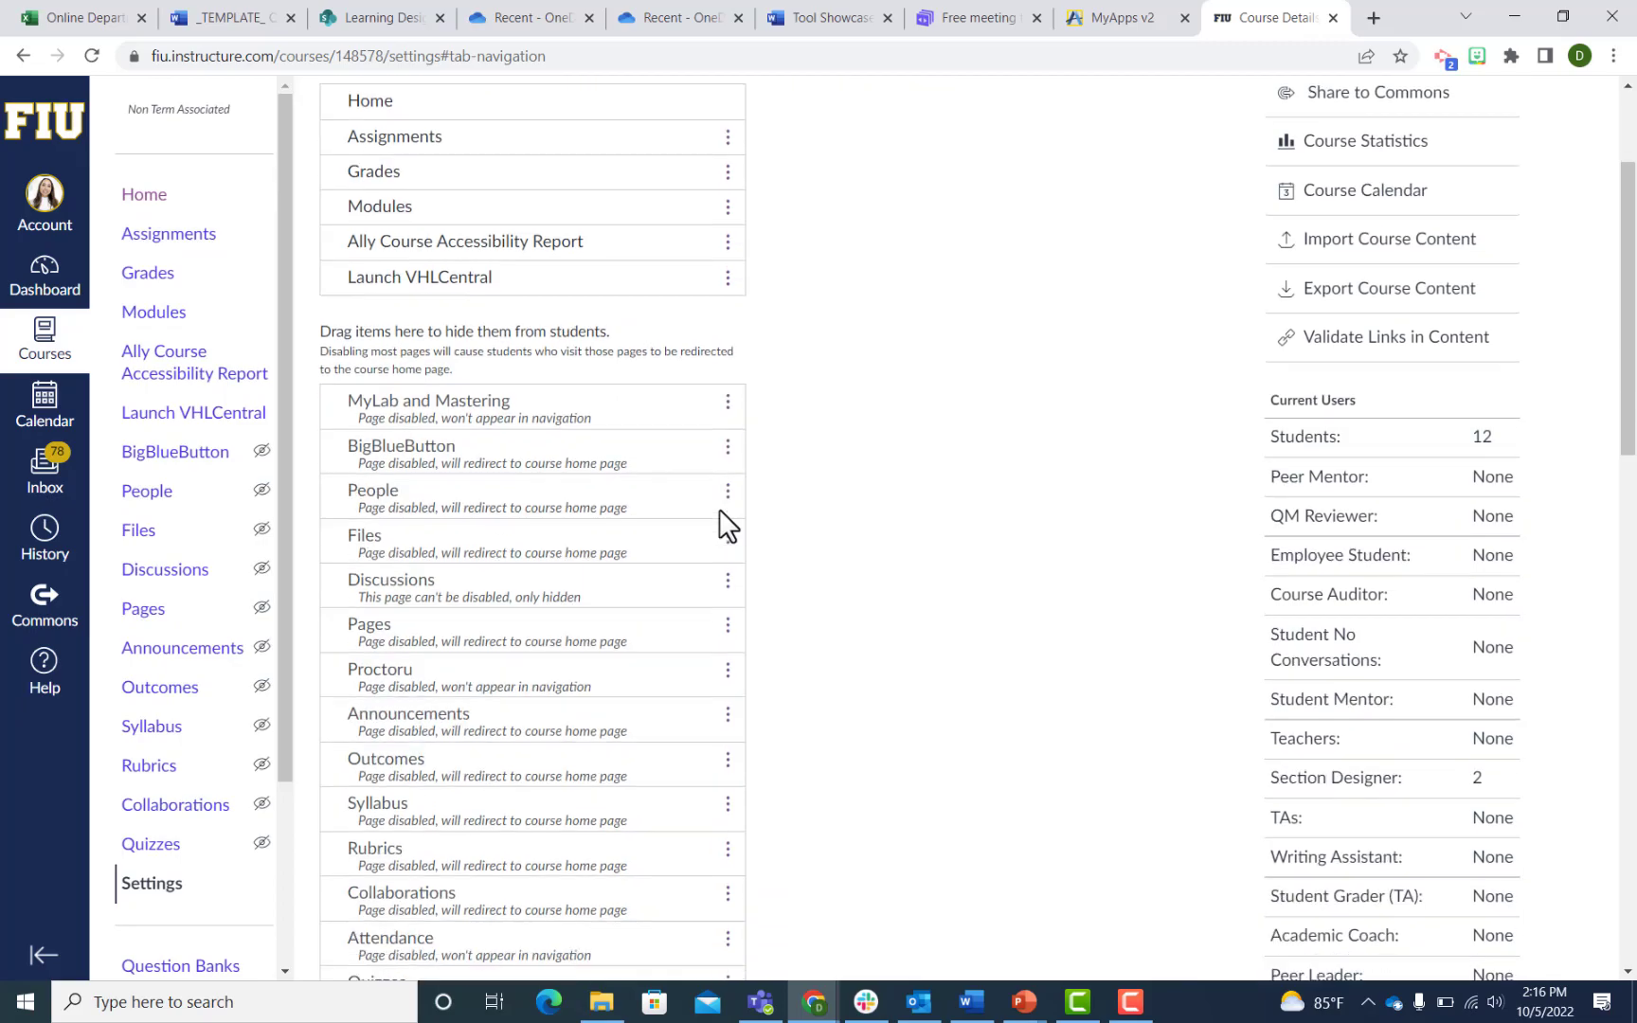
{"action": "scroll", "coordinate": [628, 557], "scroll_direction": "down", "scroll_amount": 12}
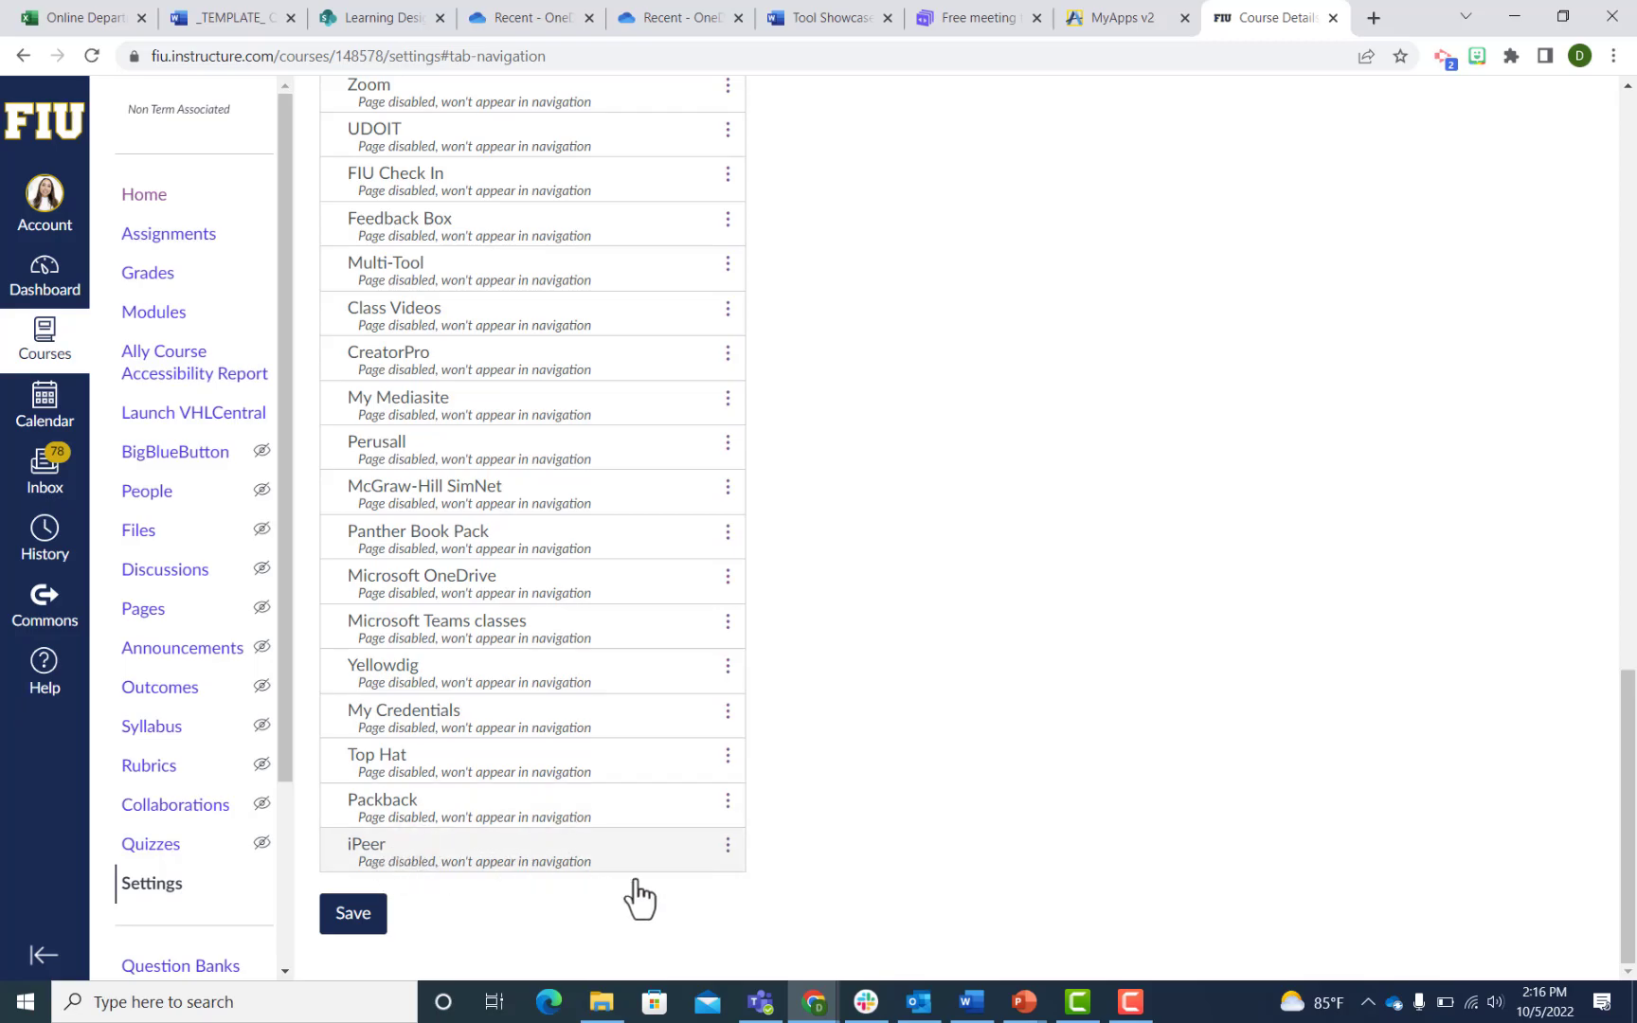
{"action": "left_click", "coordinate": [728, 846]}
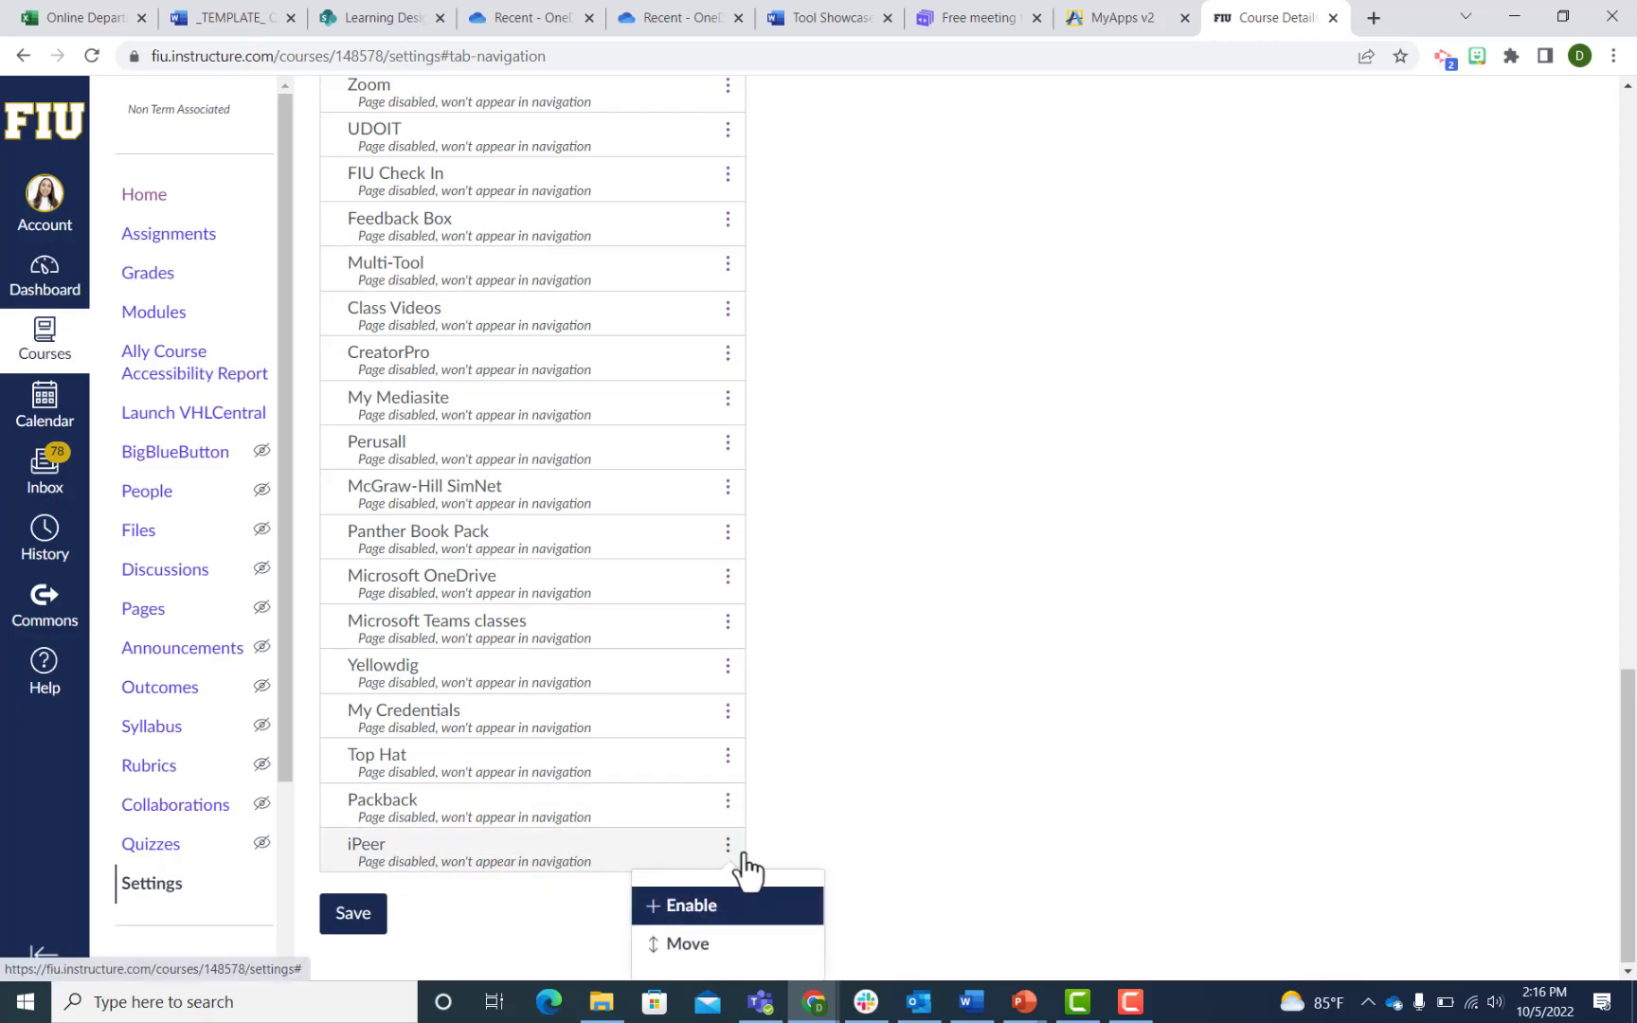
{"action": "left_click", "coordinate": [730, 907]}
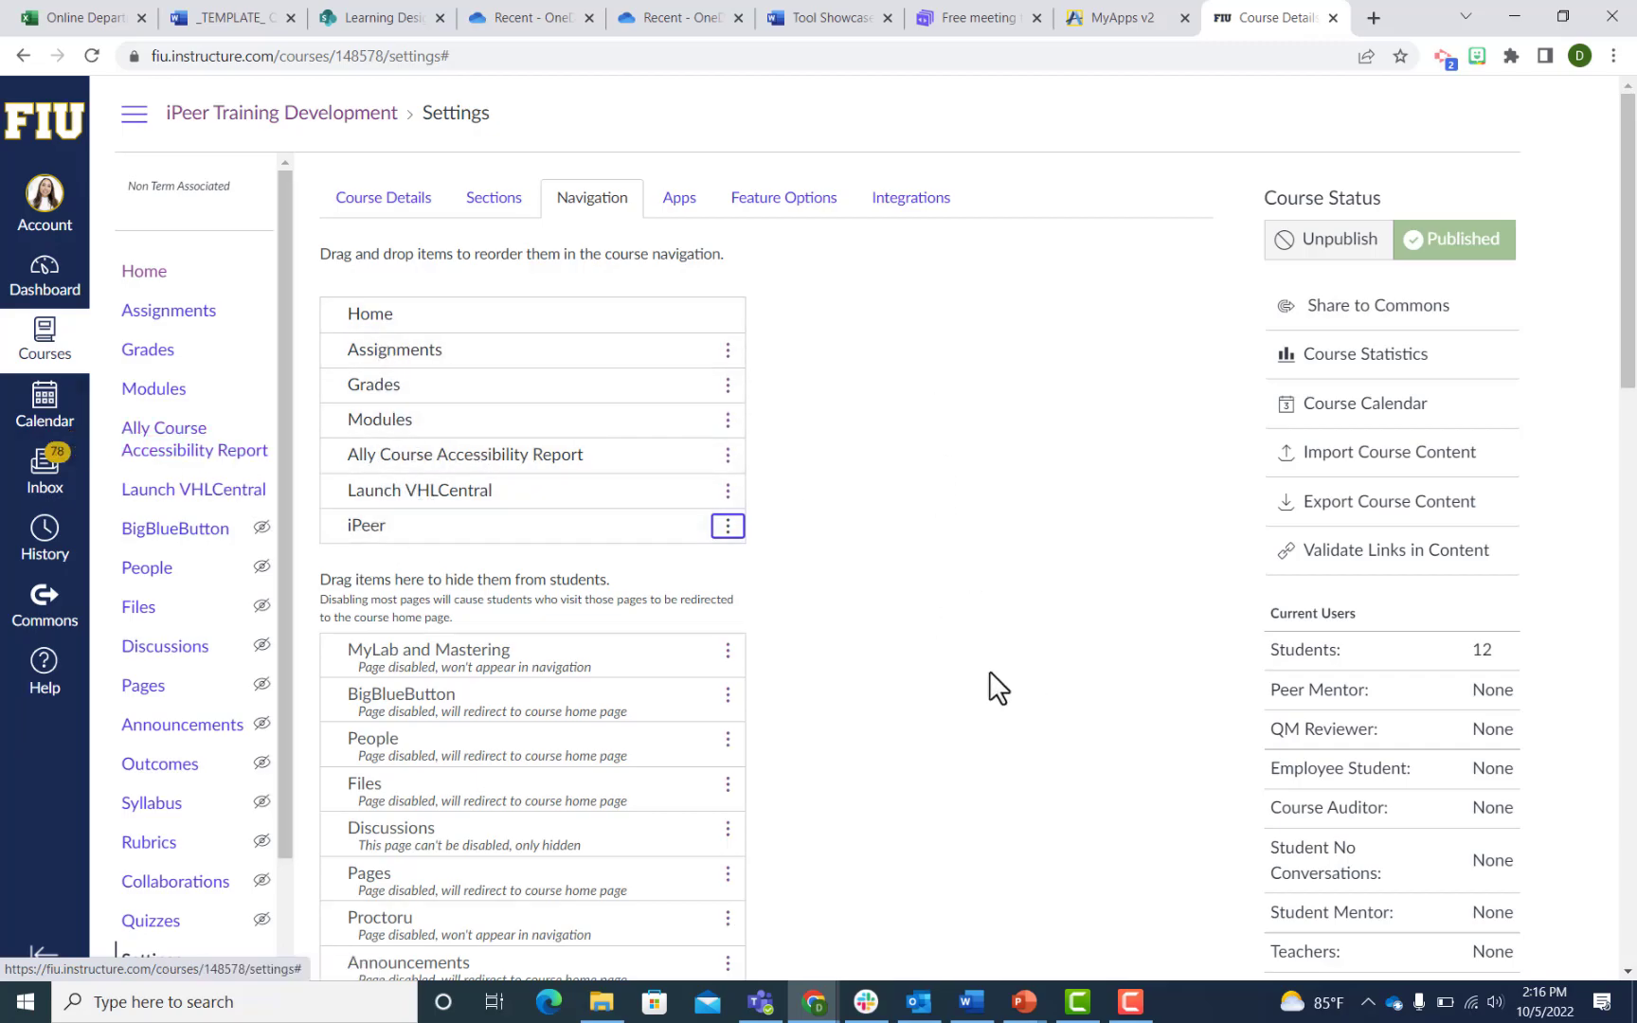
{"action": "scroll", "coordinate": [904, 633], "scroll_direction": "down", "scroll_amount": 15}
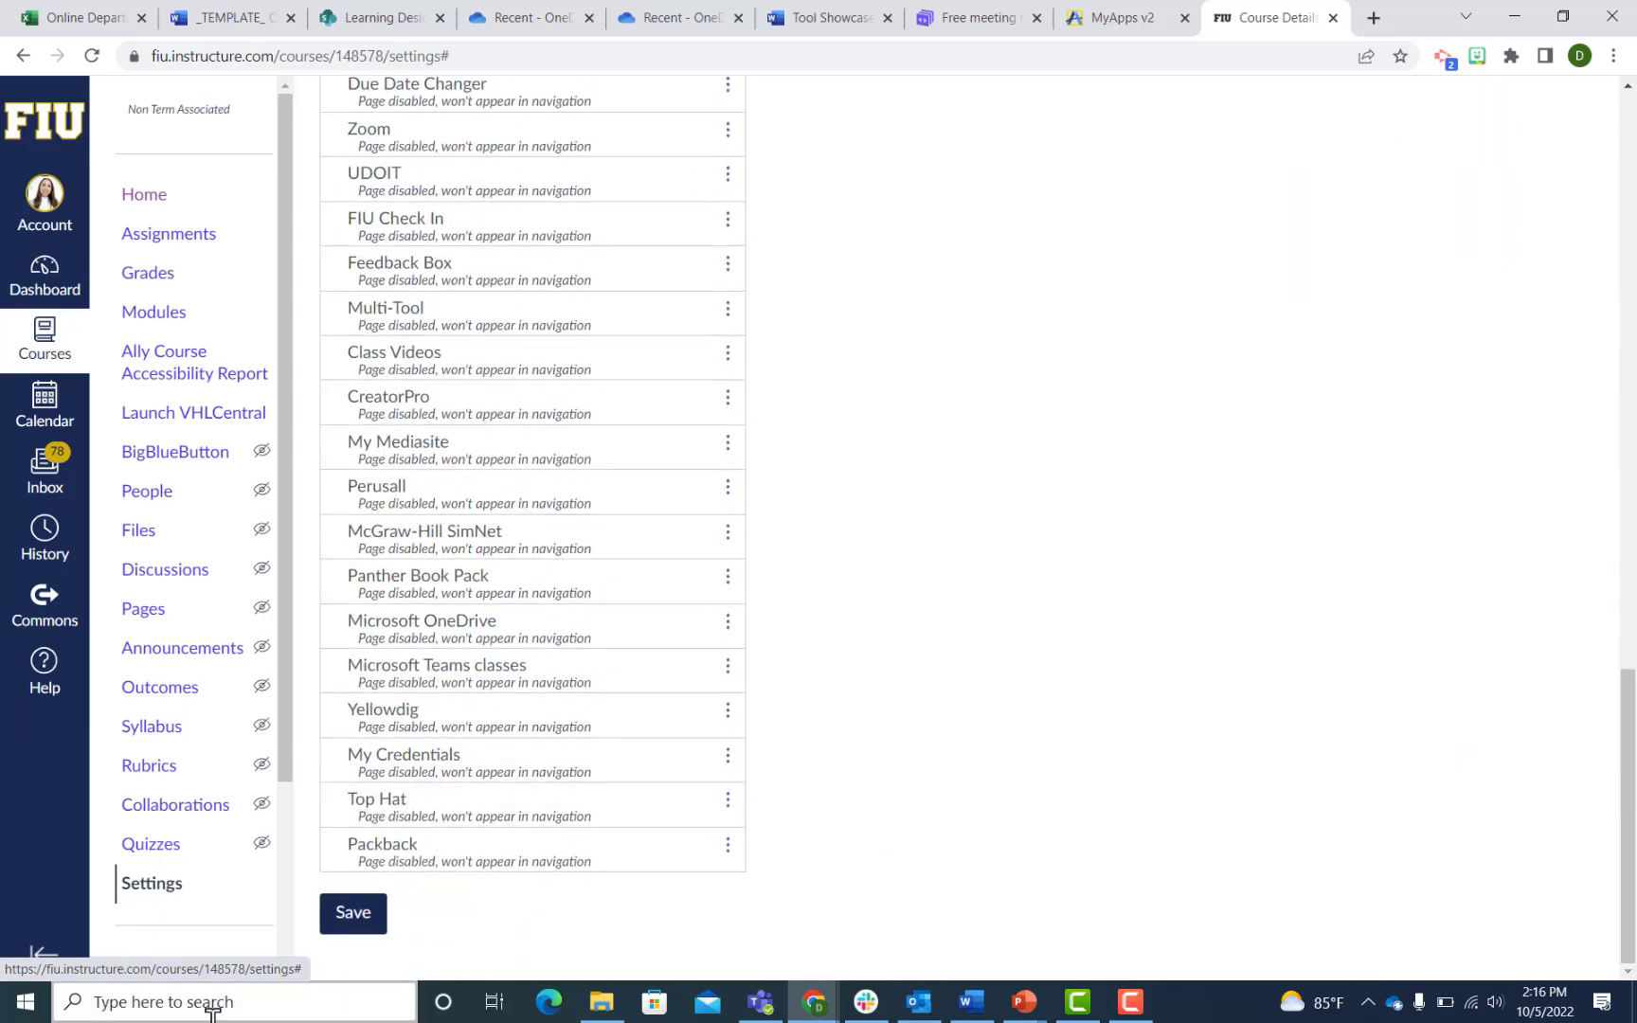
{"action": "left_click", "coordinate": [360, 925]}
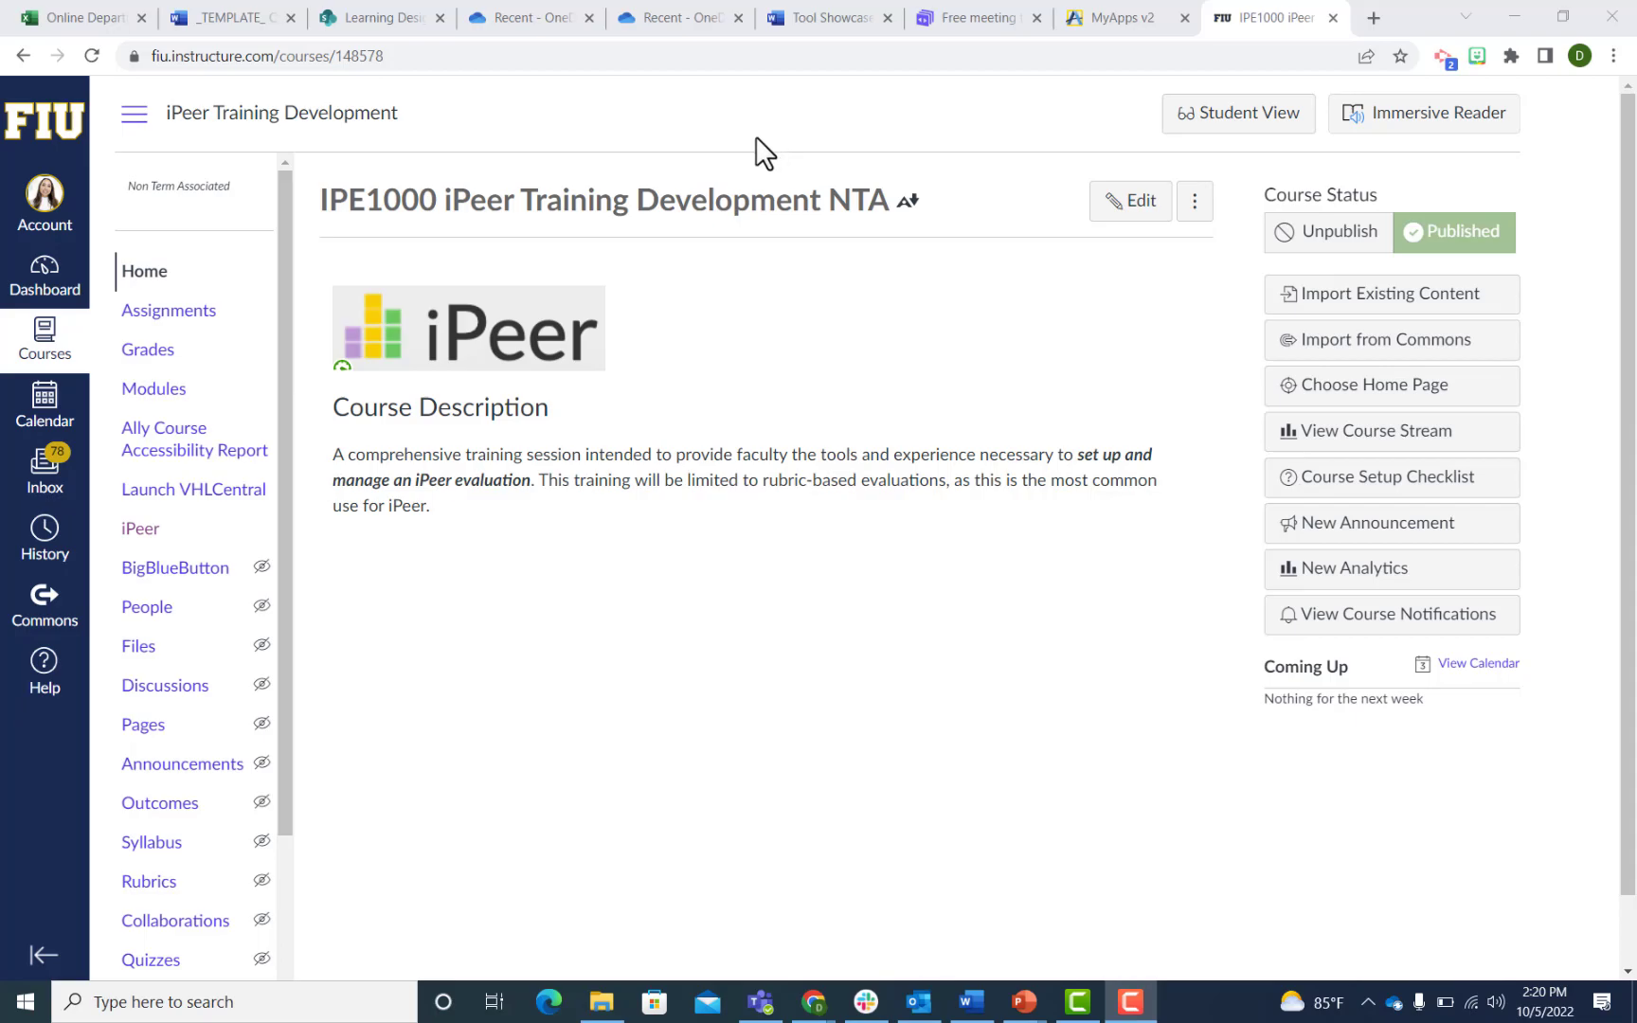
Open iPeer from the course navigation and display its list of courses.
{"action": "left_click", "coordinate": [147, 535]}
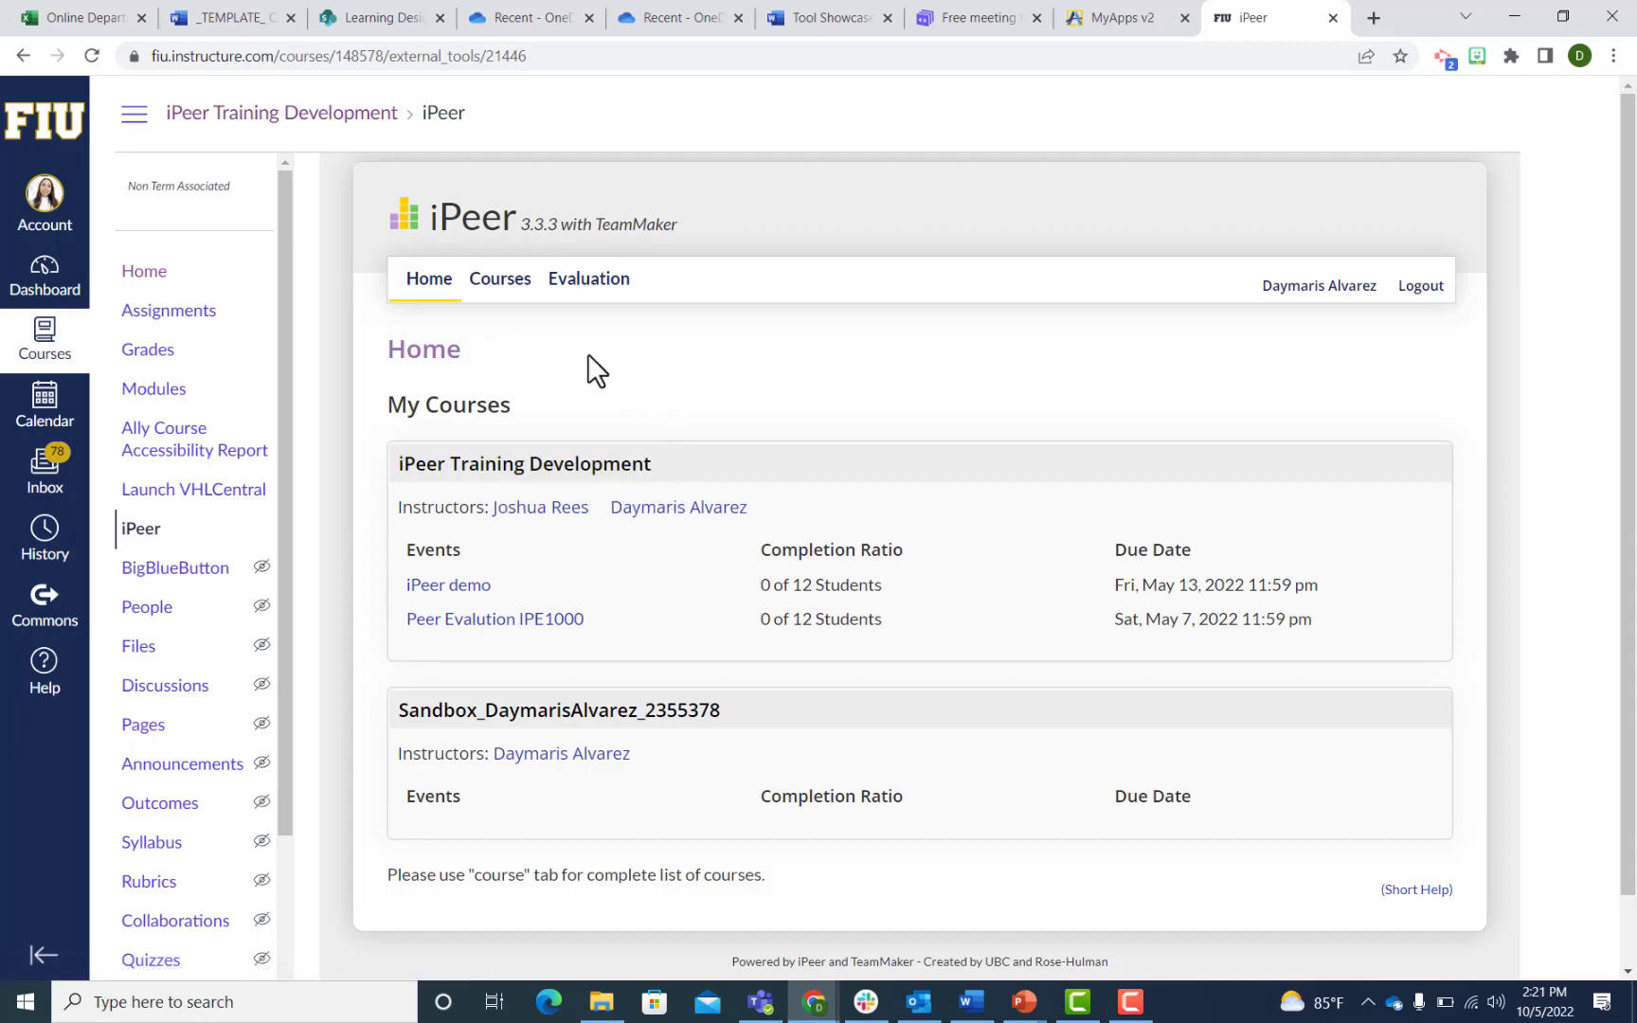
{"action": "left_click", "coordinate": [502, 280]}
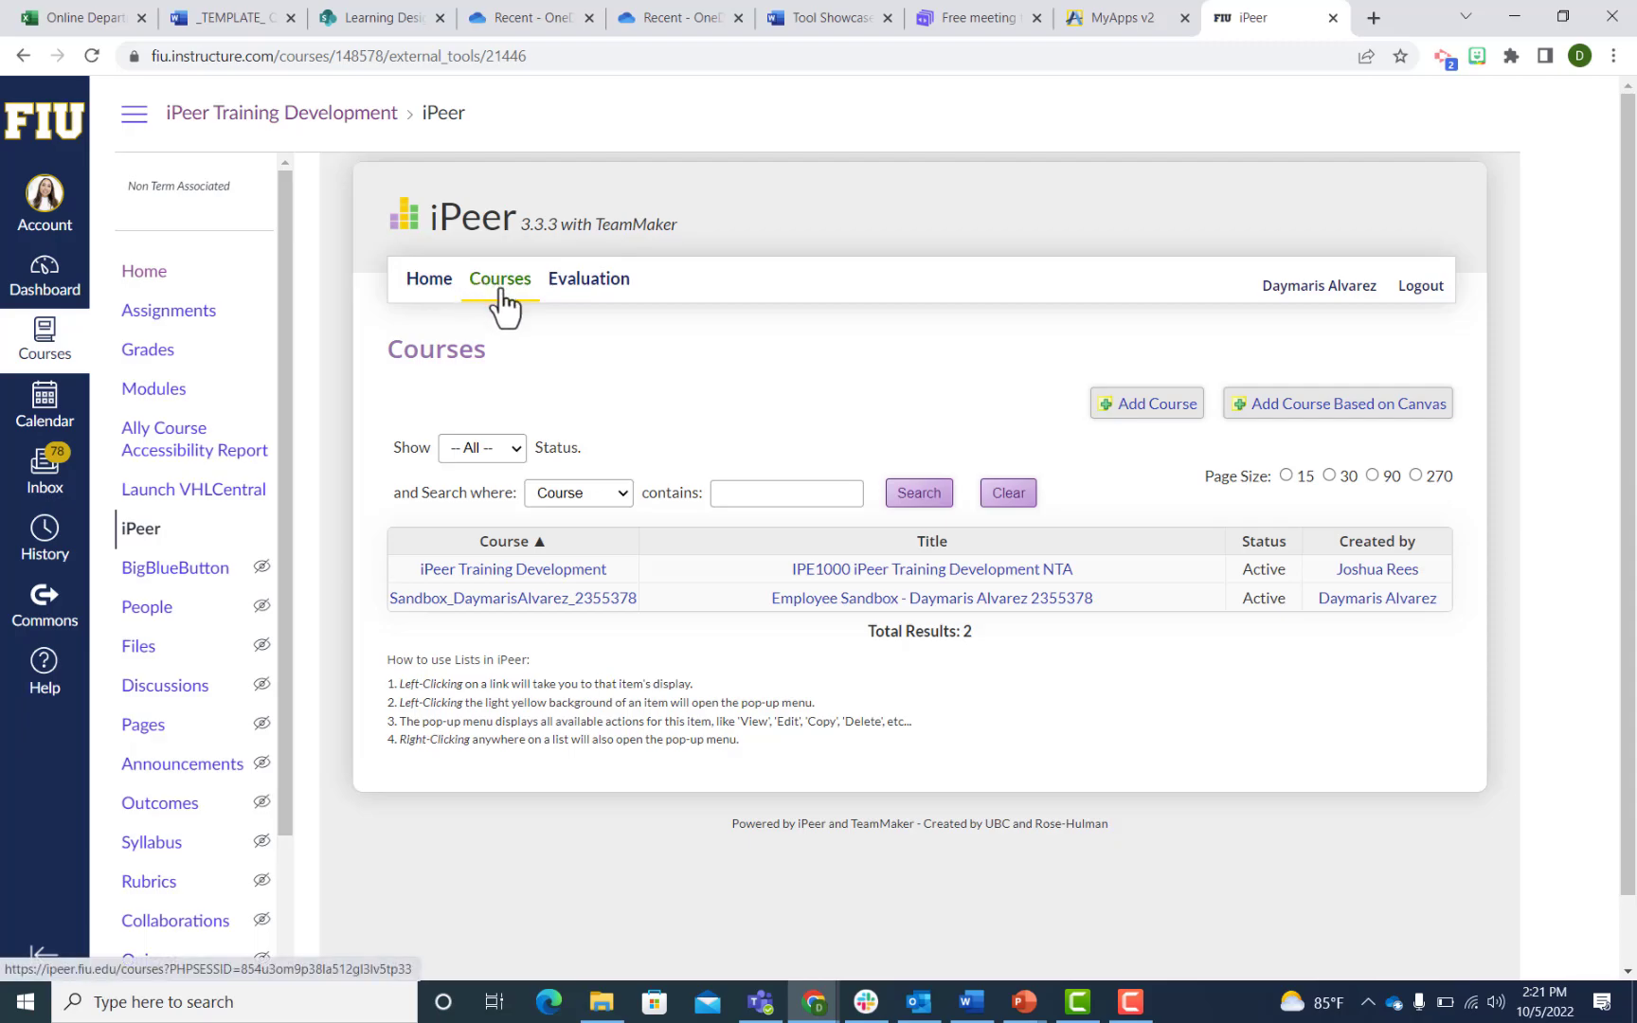
Start adding an iPeer course based on the Canvas course IPE1000 iPeer Training Development NTA.
{"action": "left_click", "coordinate": [1377, 417]}
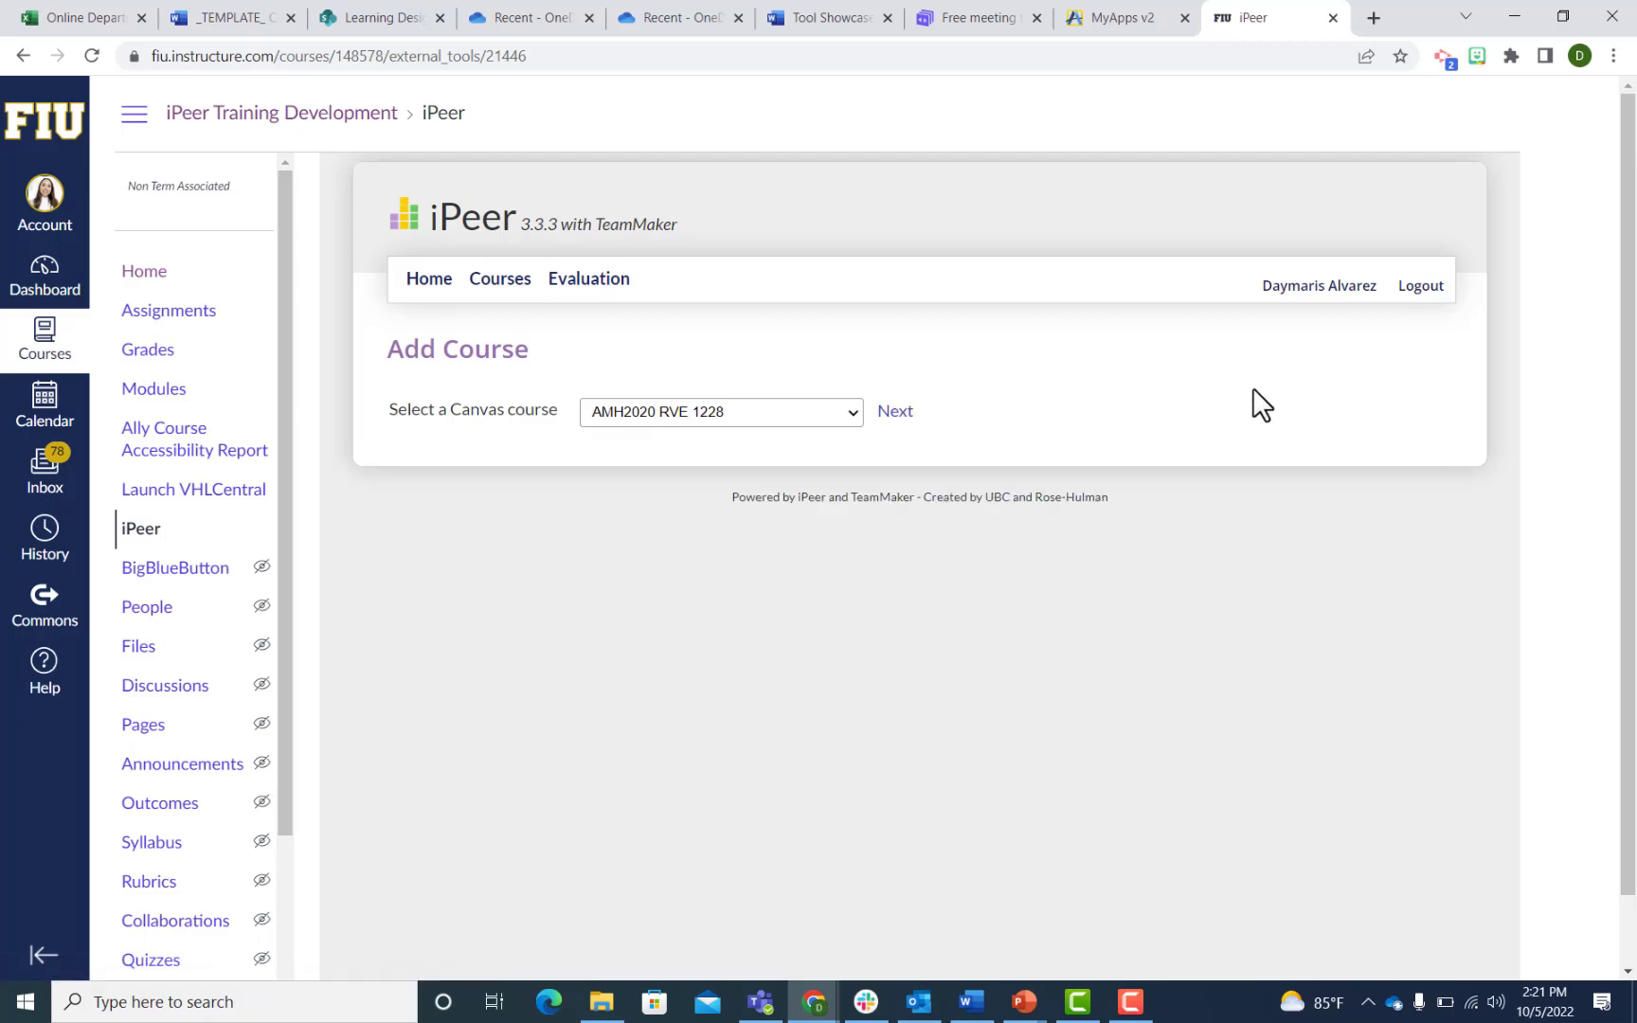
{"action": "left_click", "coordinate": [853, 416]}
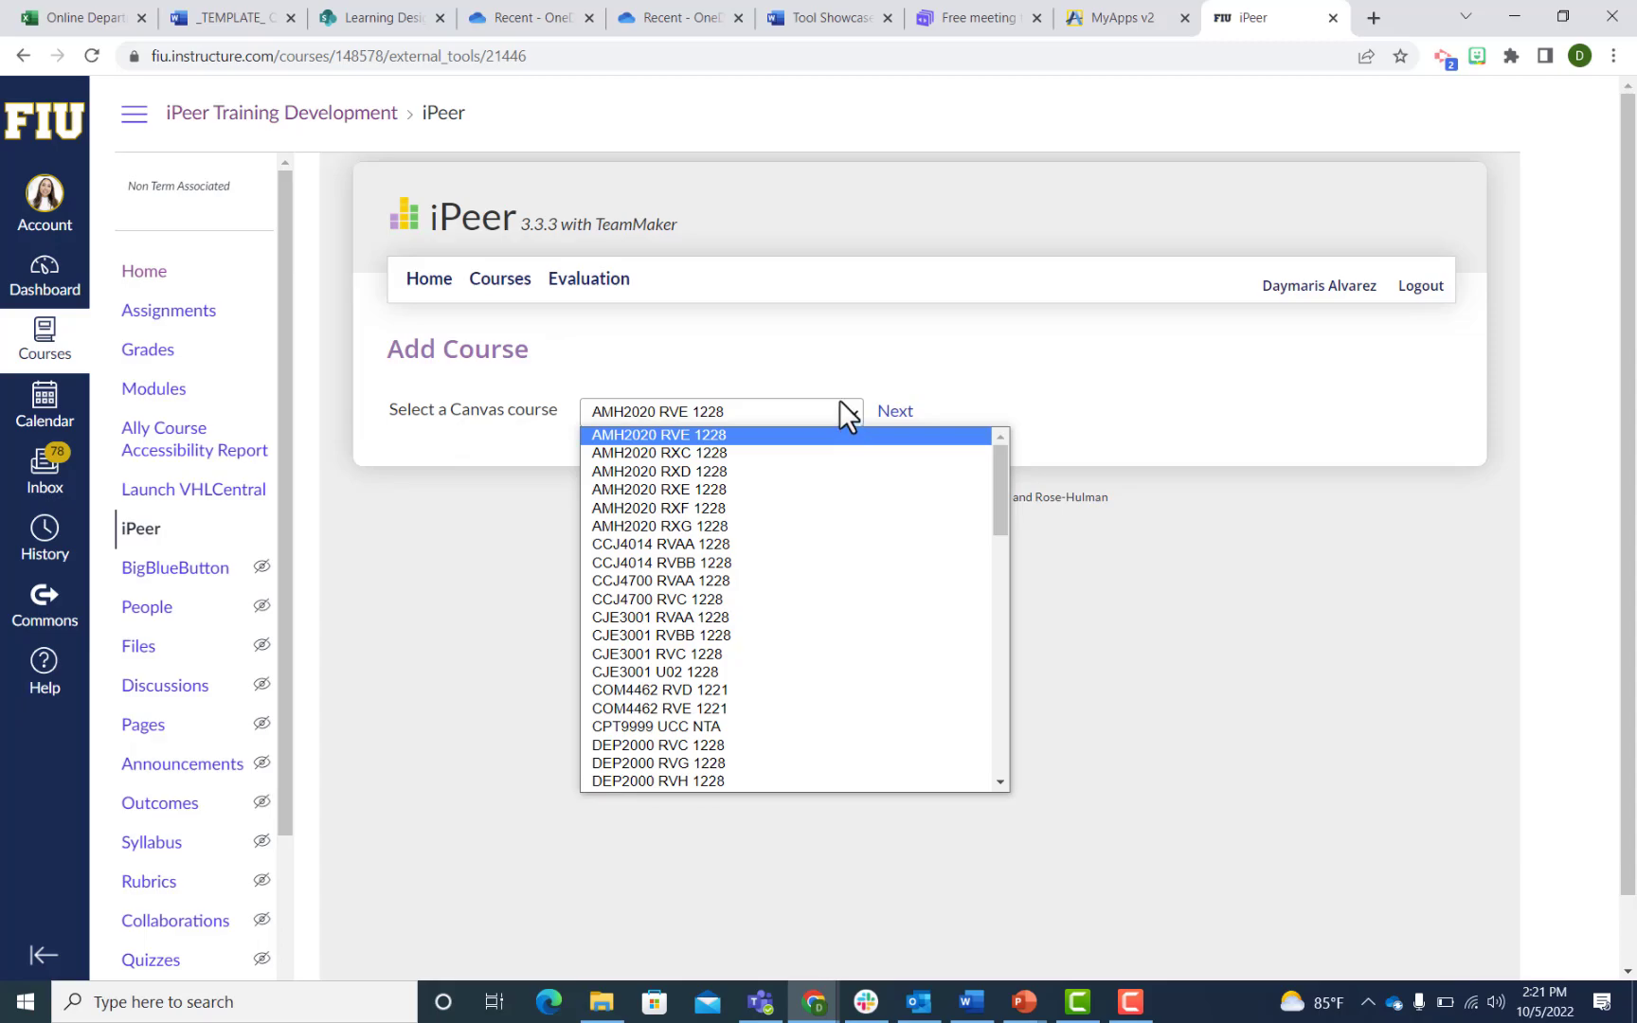
{"action": "scroll", "coordinate": [848, 485], "scroll_direction": "down", "scroll_amount": 7}
{"action": "scroll", "coordinate": [848, 485], "scroll_direction": "up", "scroll_amount": 2}
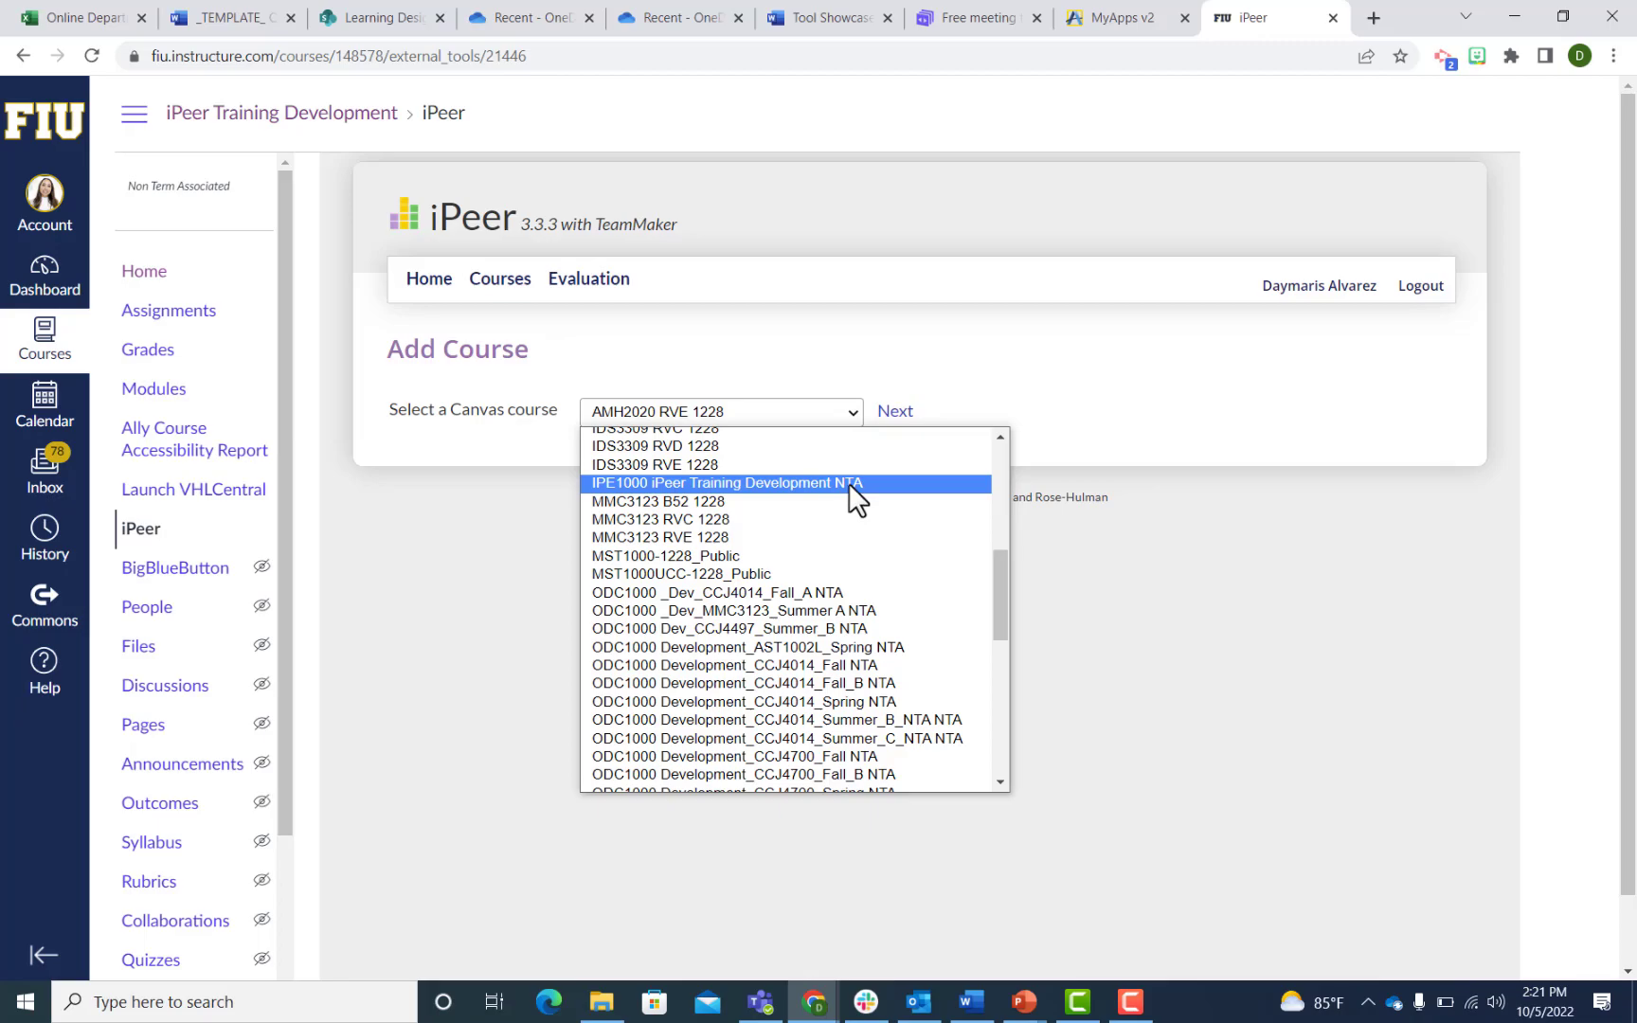
{"action": "left_click", "coordinate": [849, 482]}
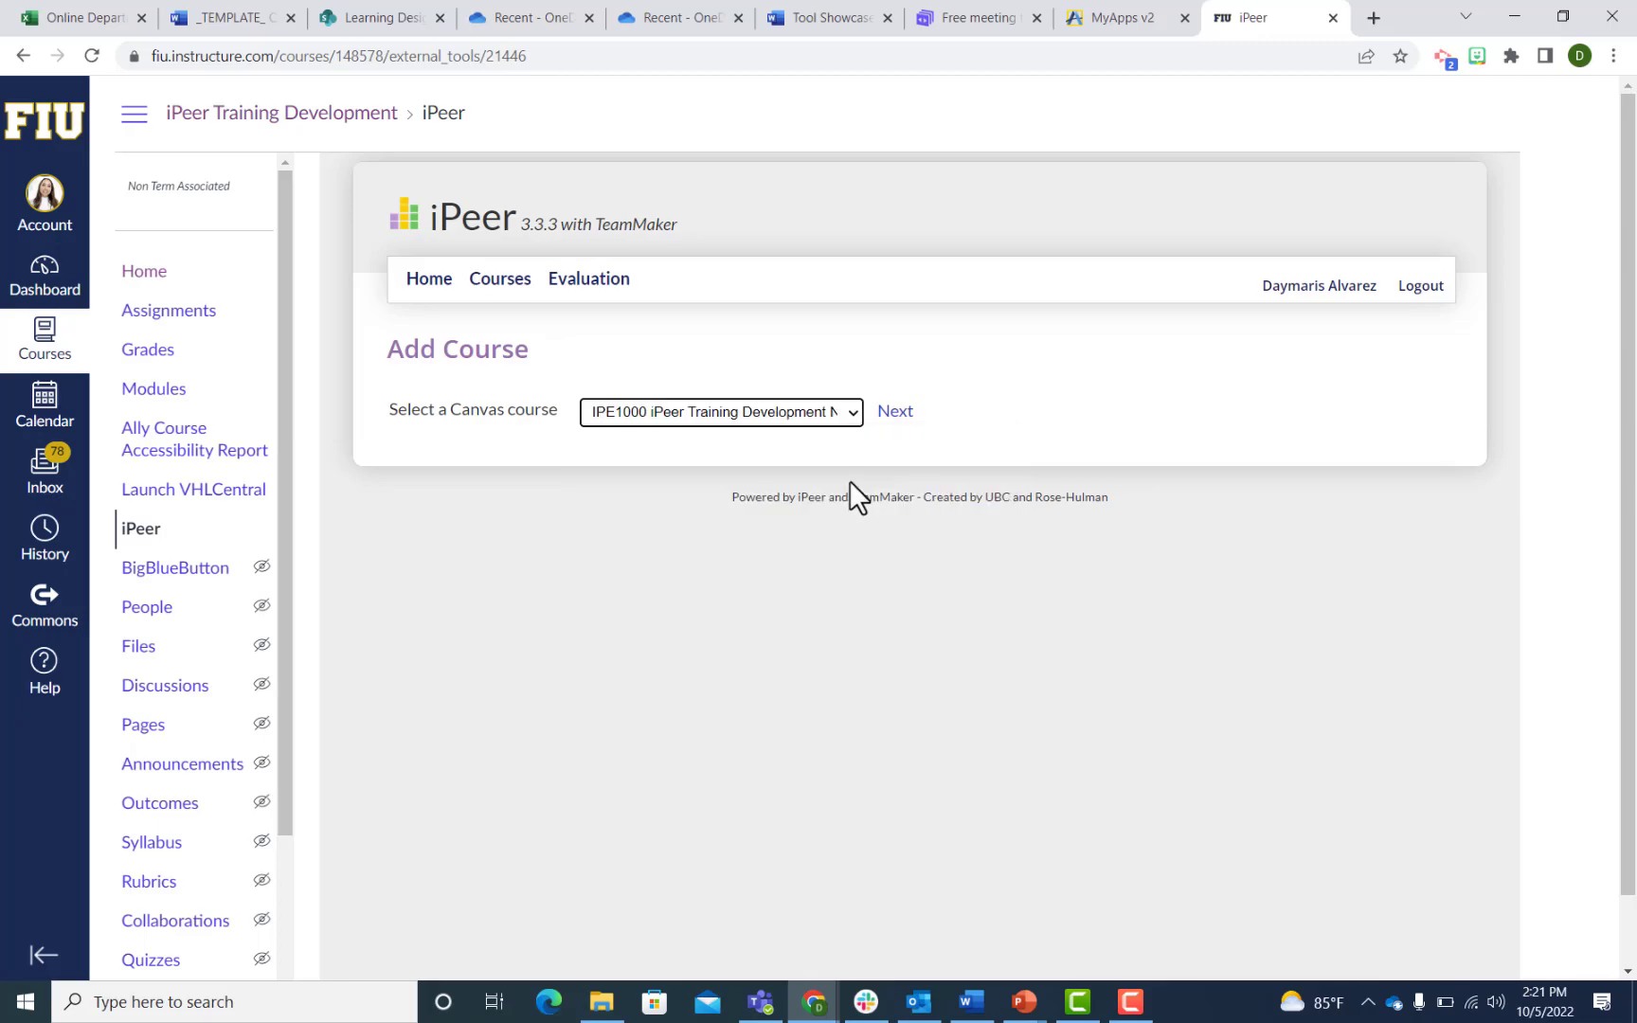
{"action": "left_click", "coordinate": [897, 417]}
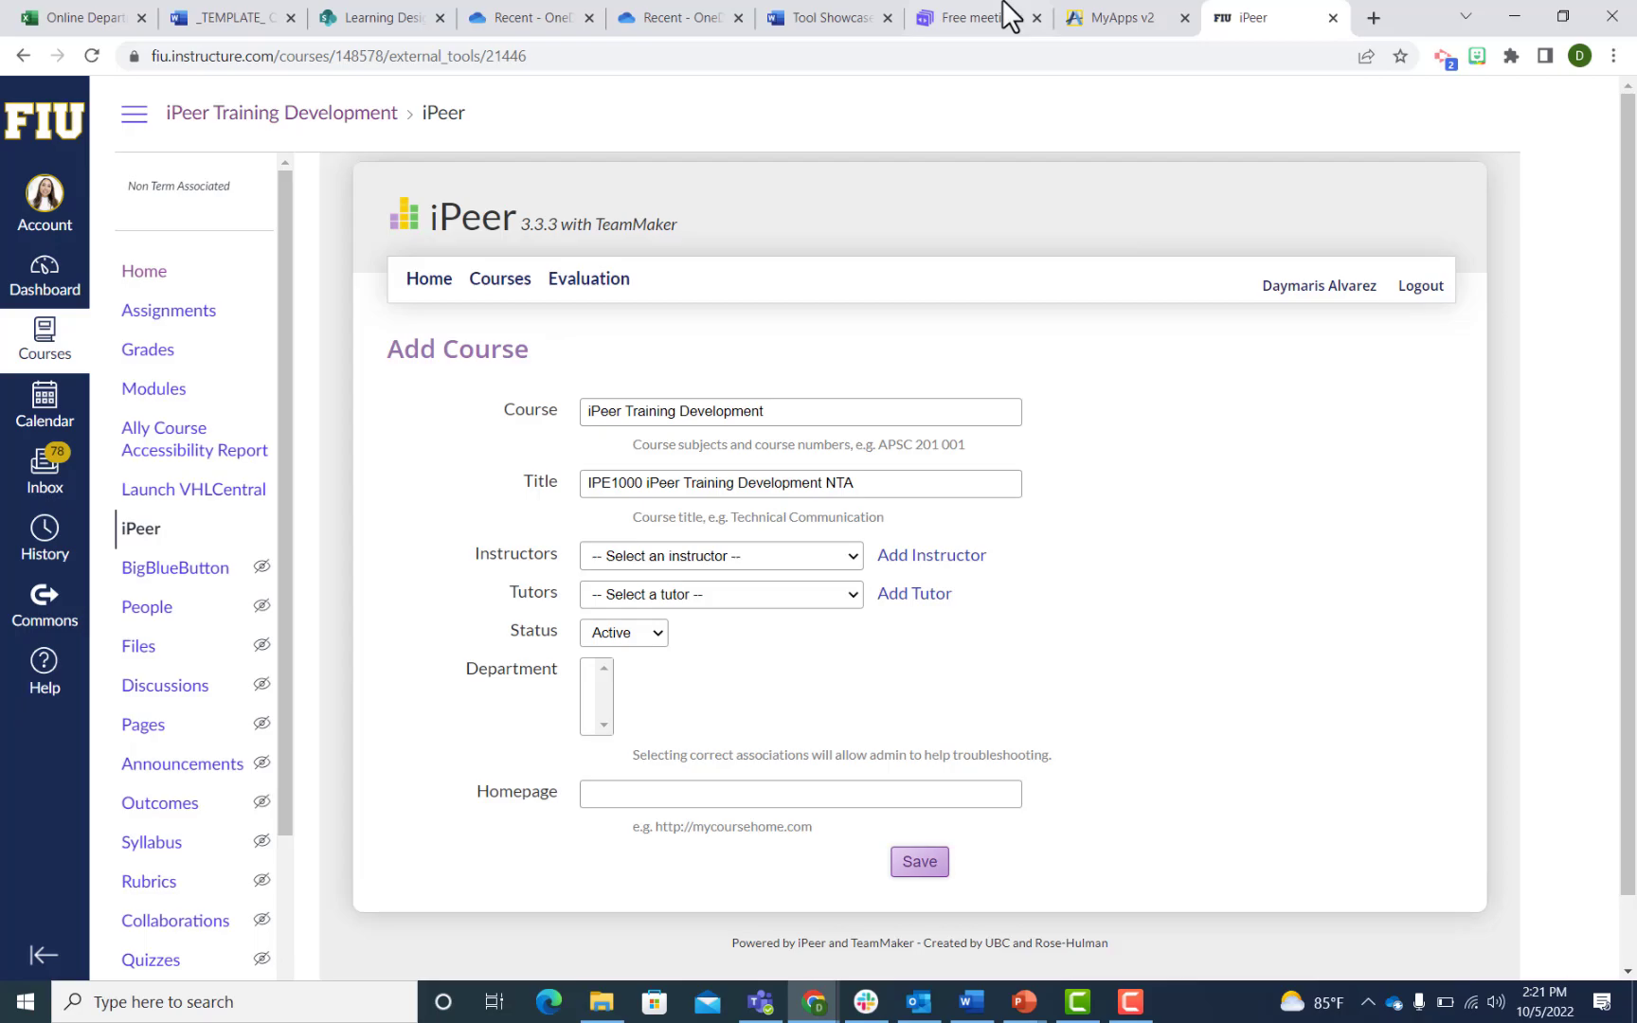
Import the users from Canvas into the IPE1000 iPeer Training Development NTA course, review the import details and return to the course page.
{"action": "left_click", "coordinate": [503, 289]}
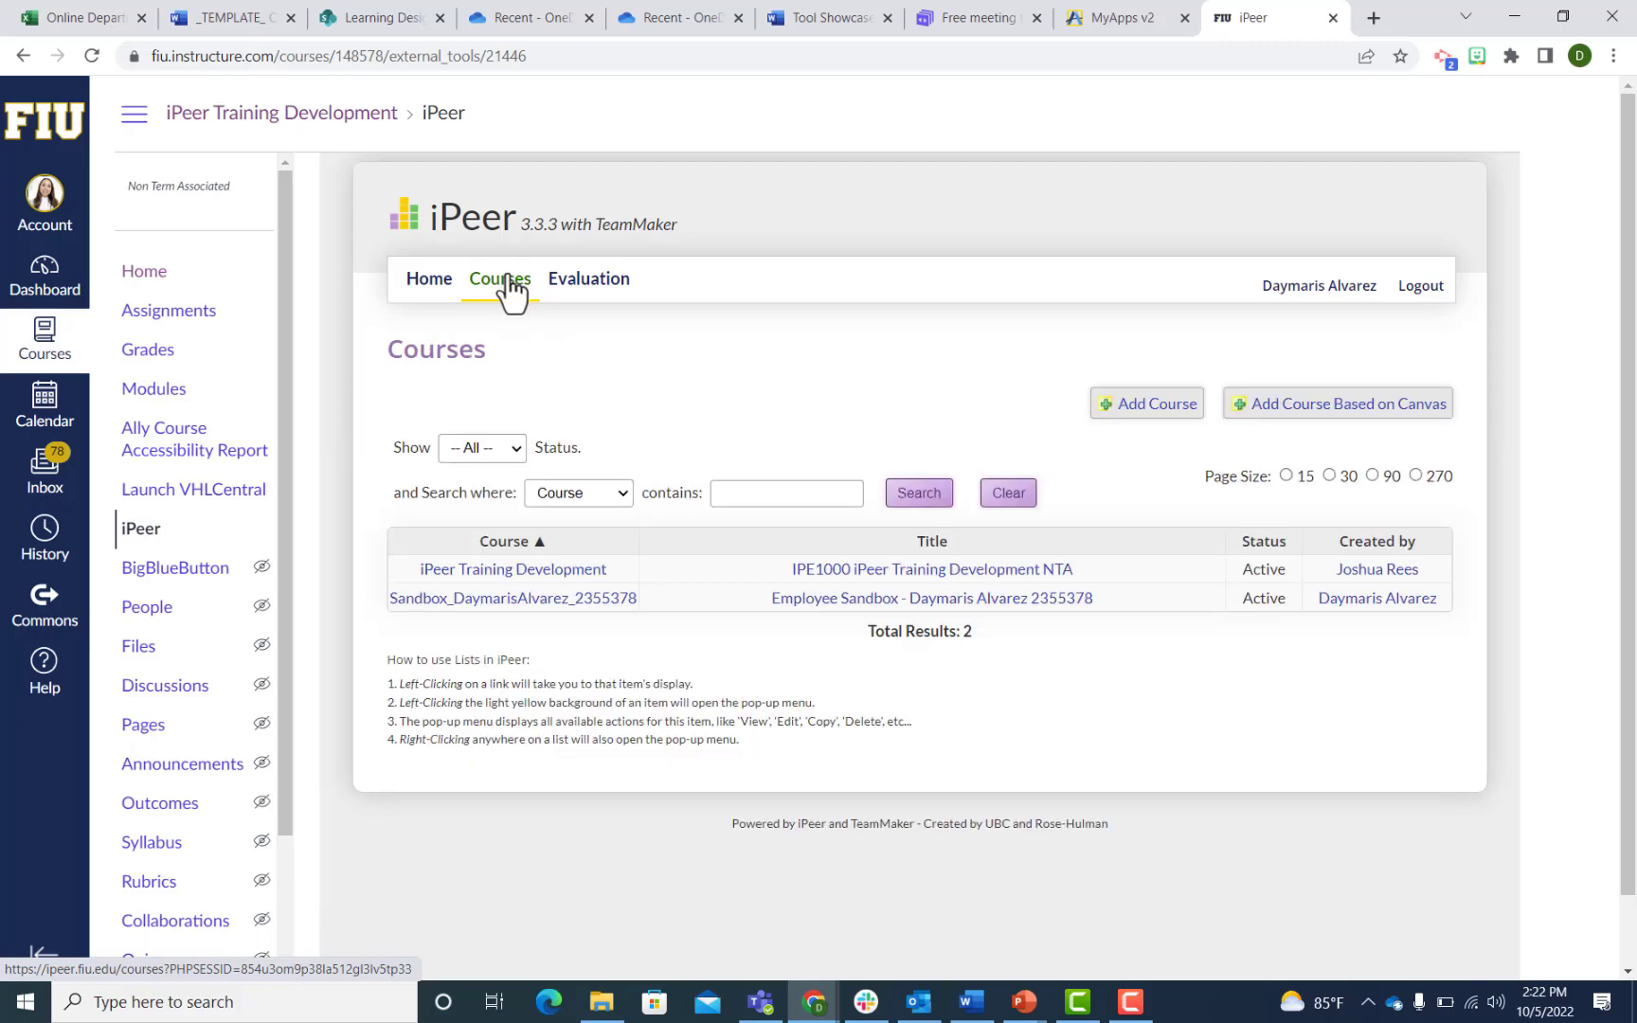
{"action": "left_click", "coordinate": [842, 568]}
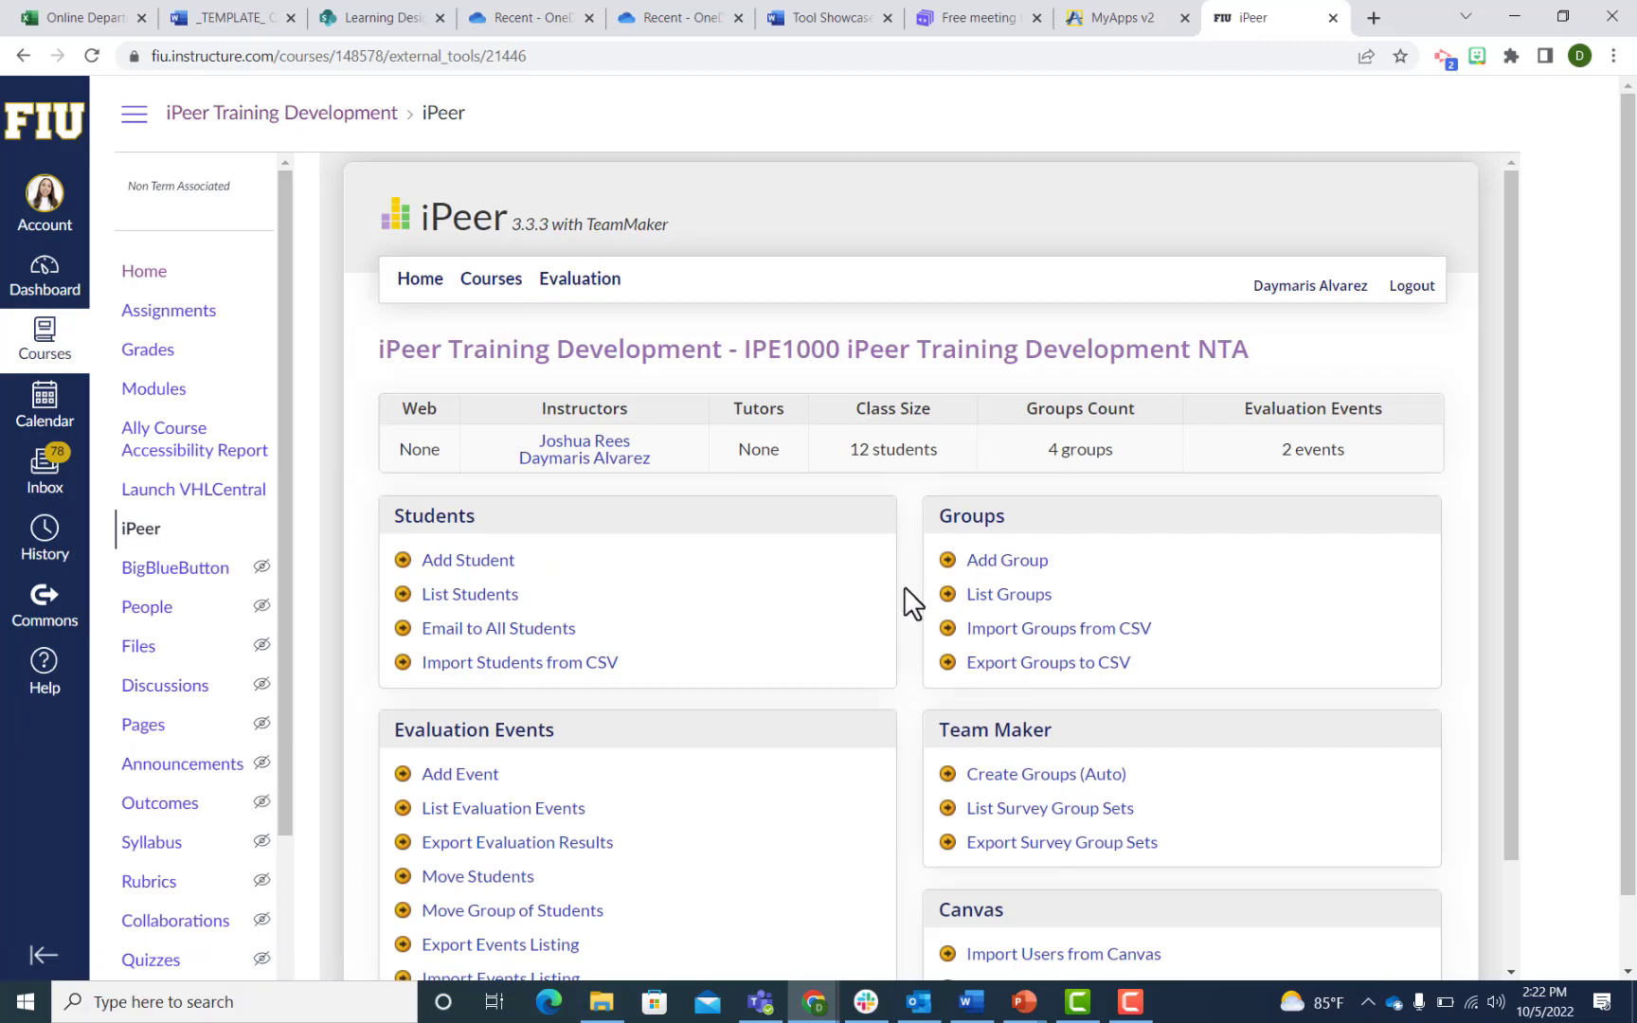
{"action": "scroll", "coordinate": [900, 589], "scroll_direction": "down", "scroll_amount": 2}
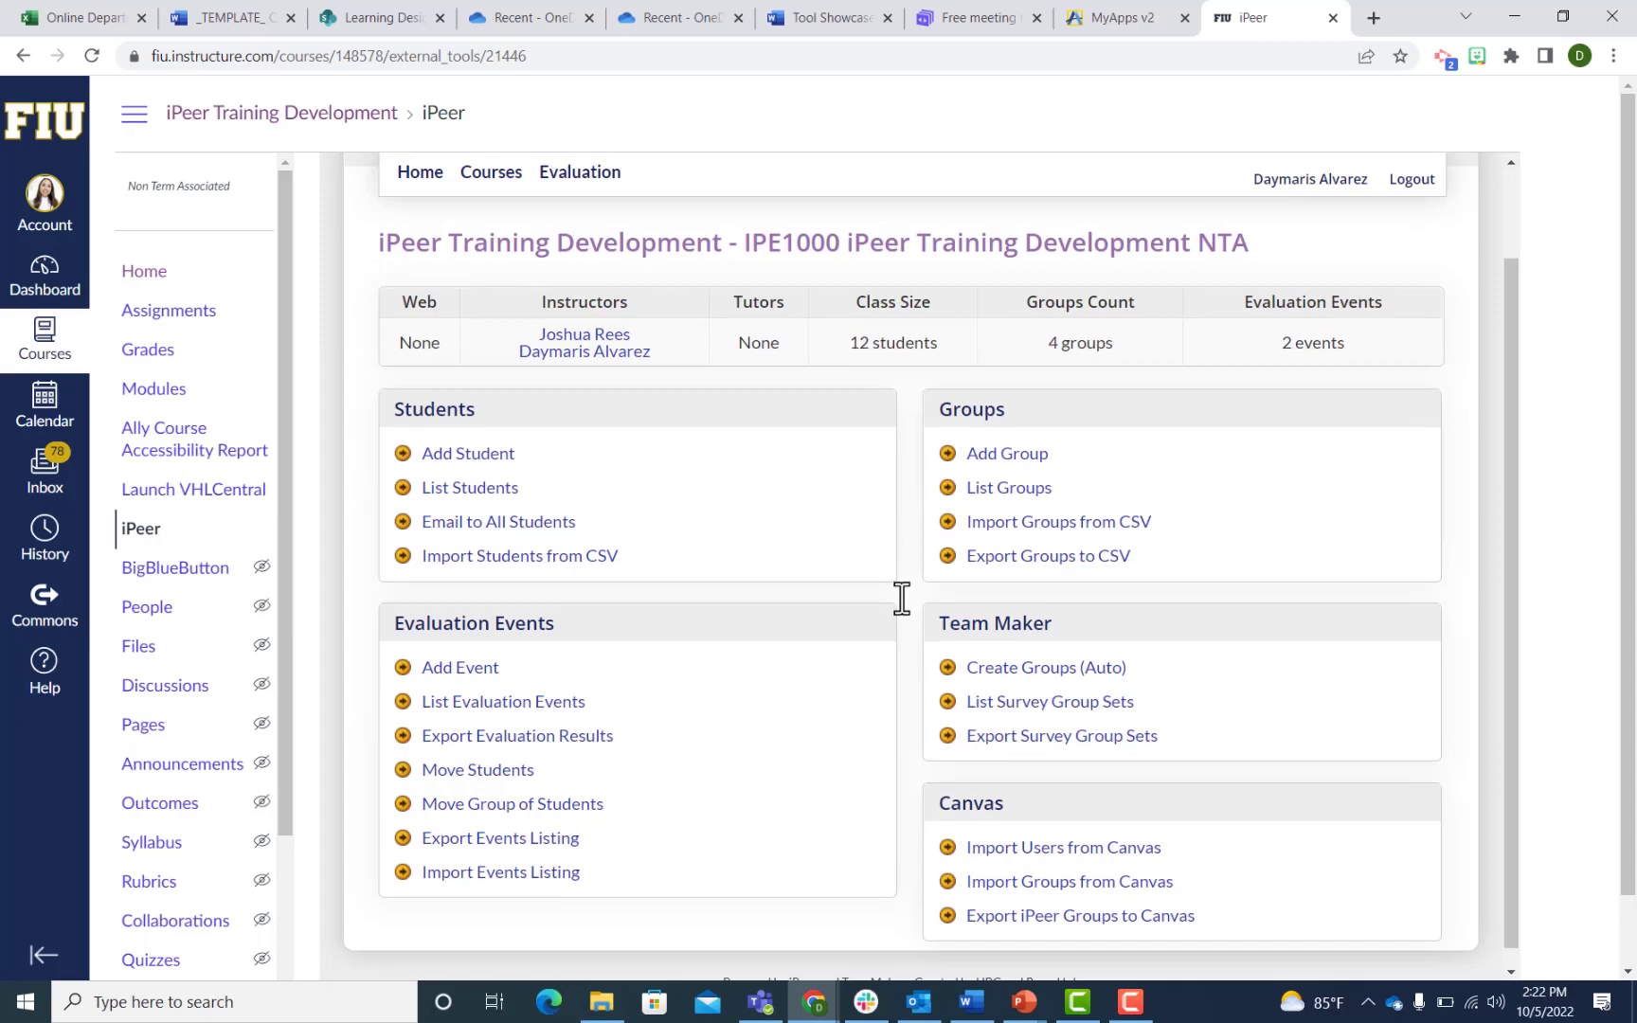
{"action": "scroll", "coordinate": [900, 595], "scroll_direction": "down", "scroll_amount": 1}
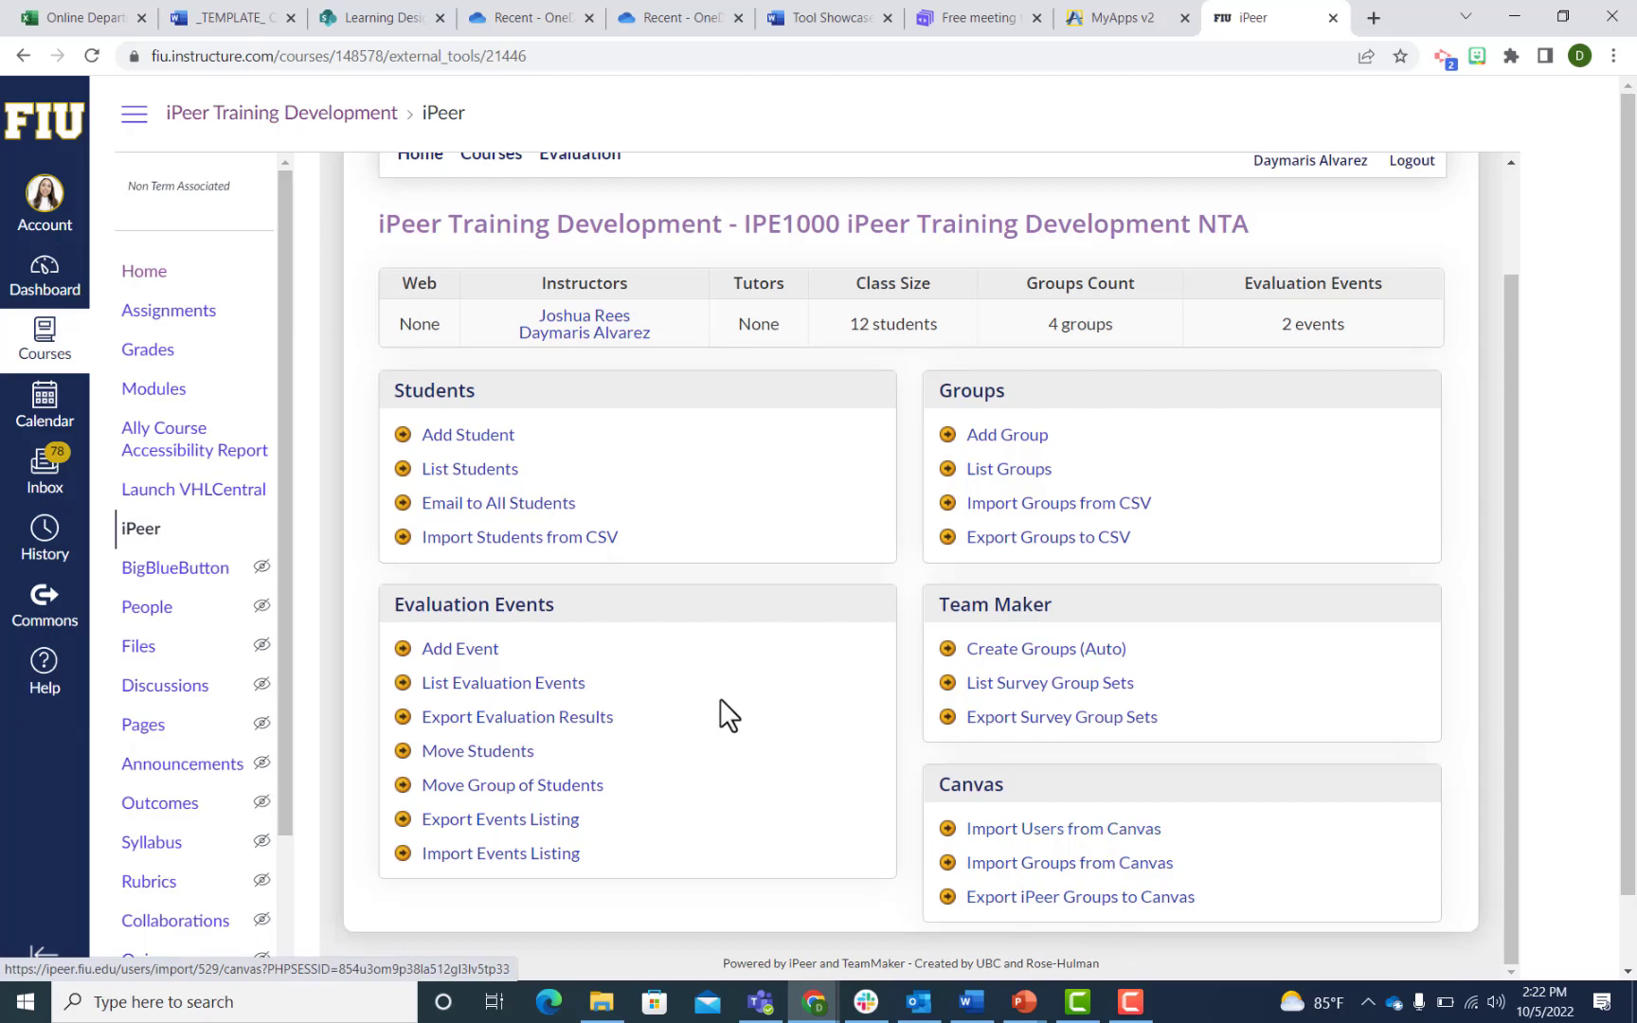
{"action": "left_click", "coordinate": [1058, 833]}
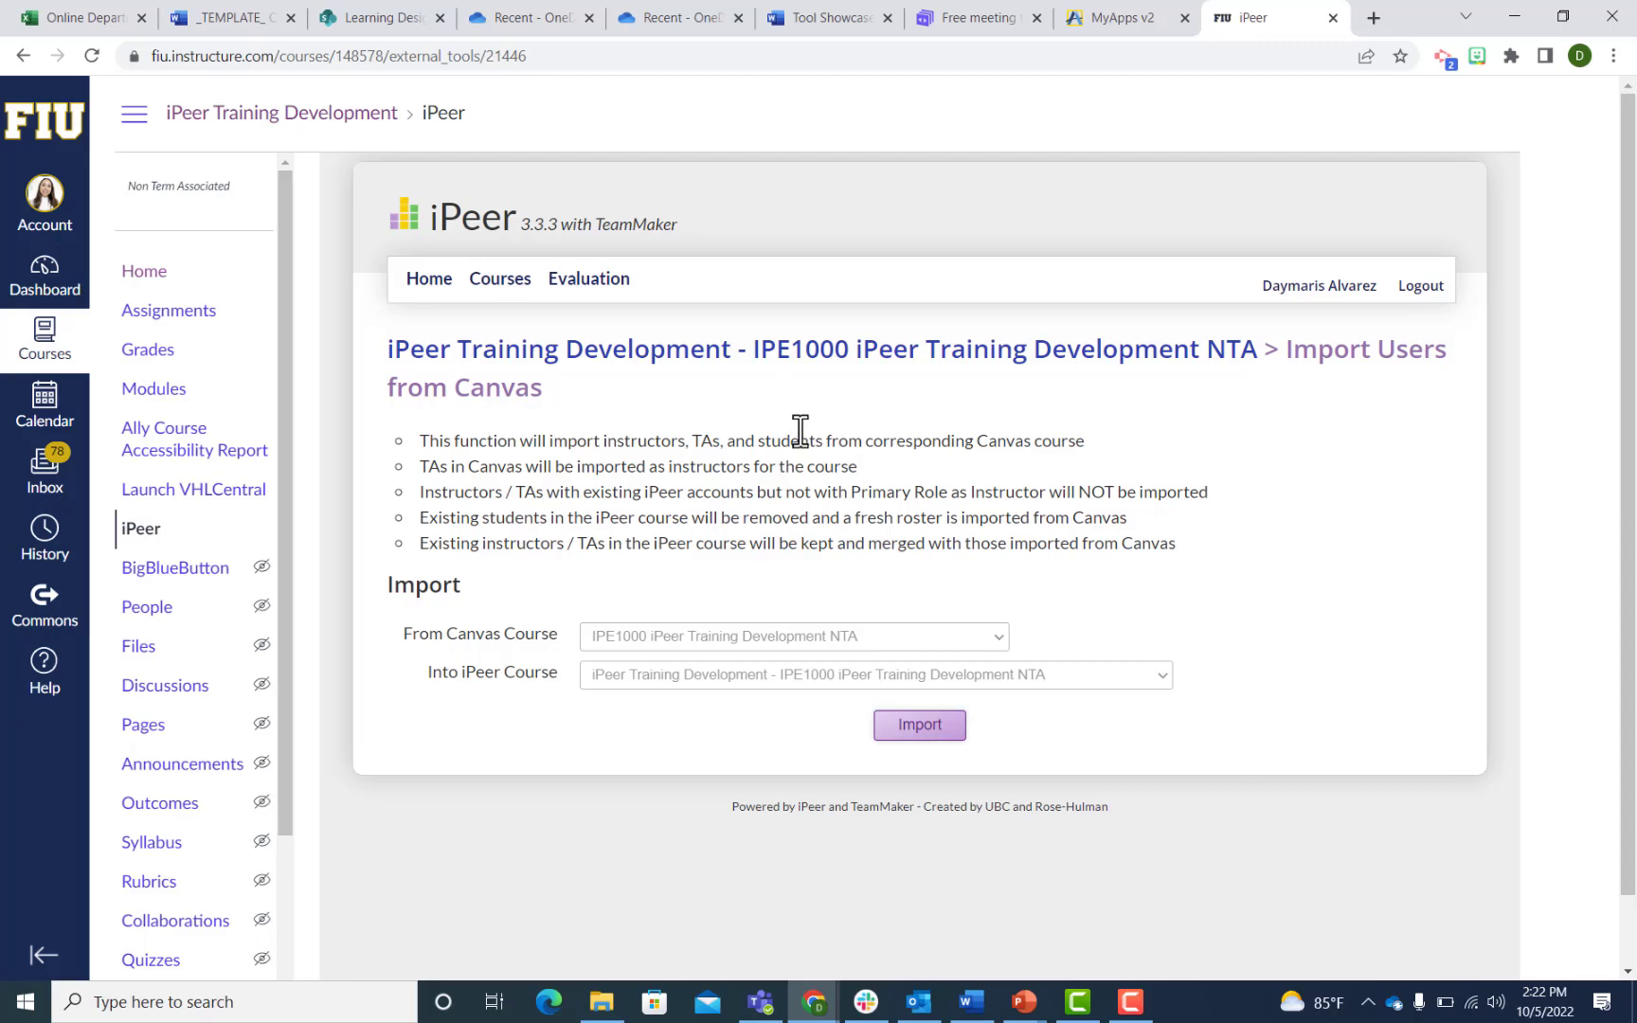
{"action": "left_click", "coordinate": [904, 730]}
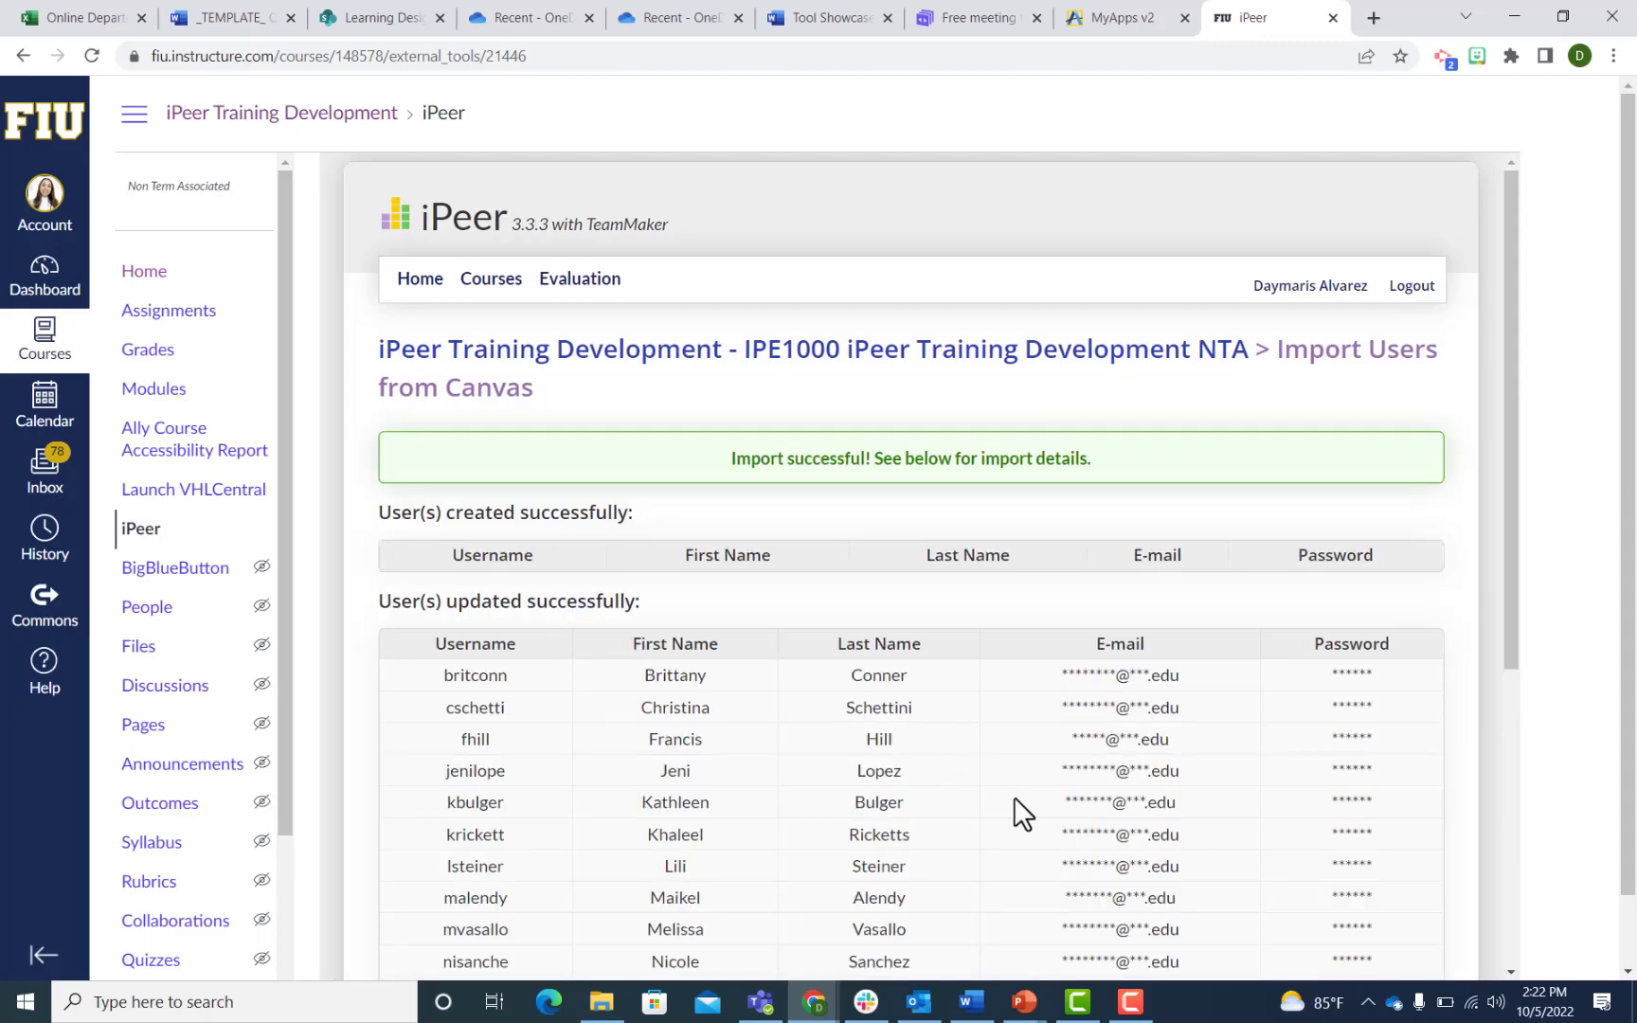
{"action": "scroll", "coordinate": [1014, 805], "scroll_direction": "down", "scroll_amount": 2}
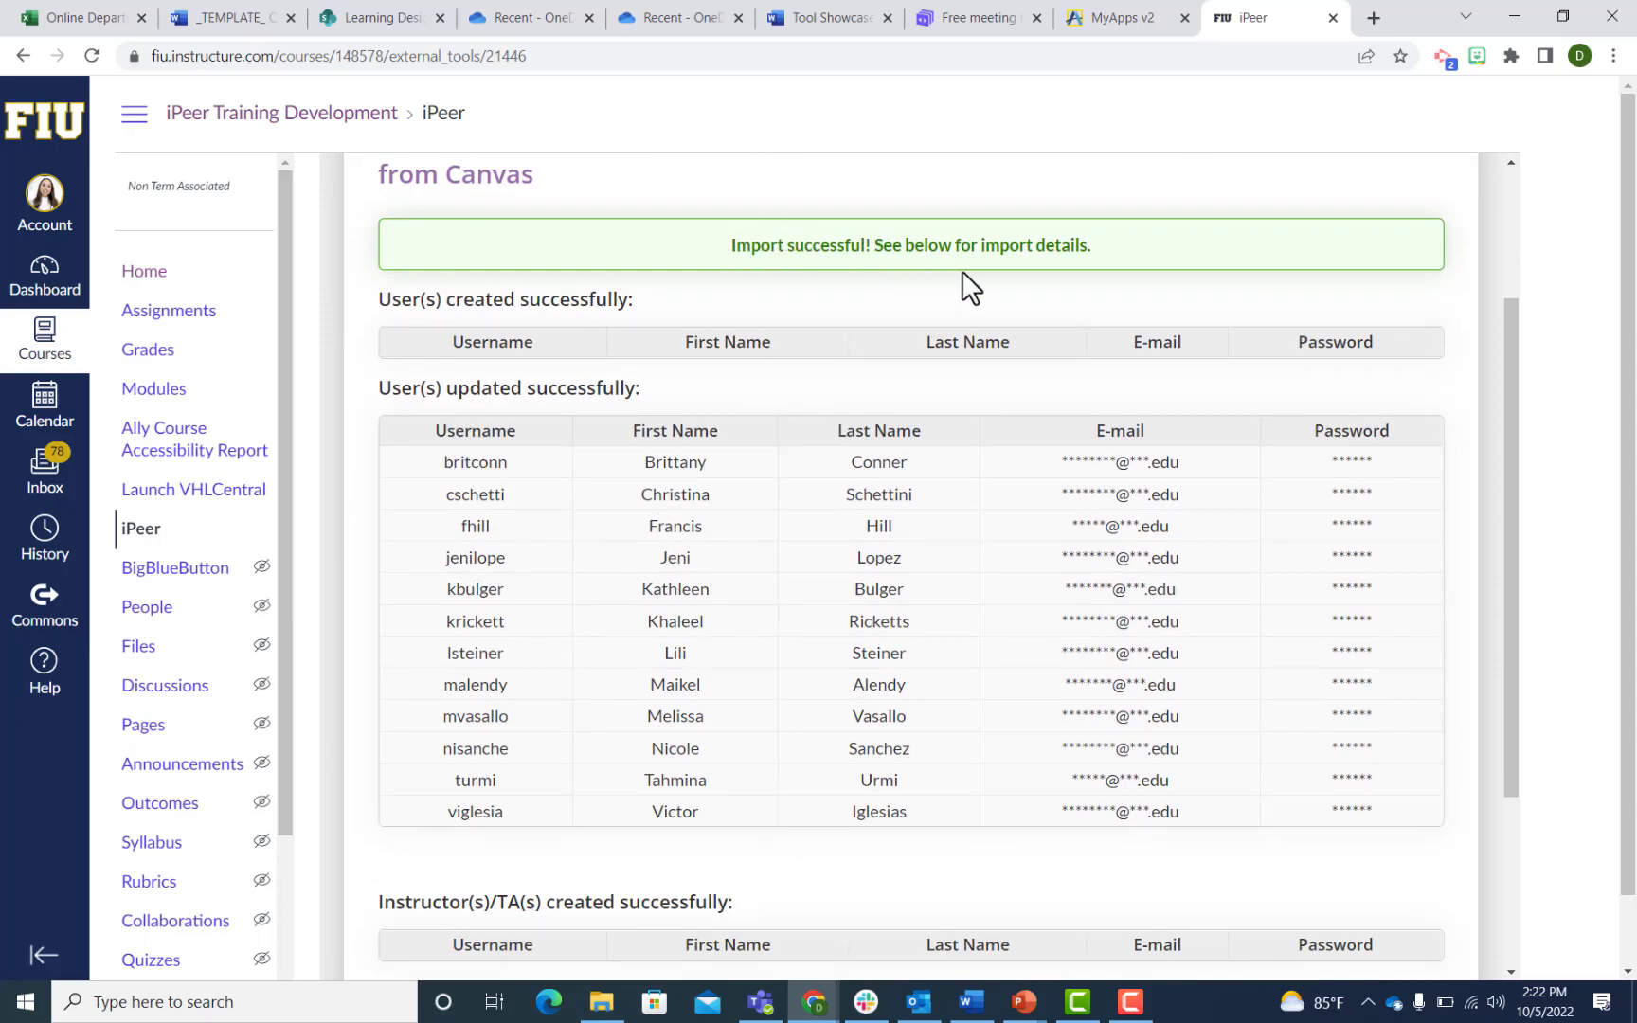
{"action": "scroll", "coordinate": [948, 254], "scroll_direction": "down", "scroll_amount": 3}
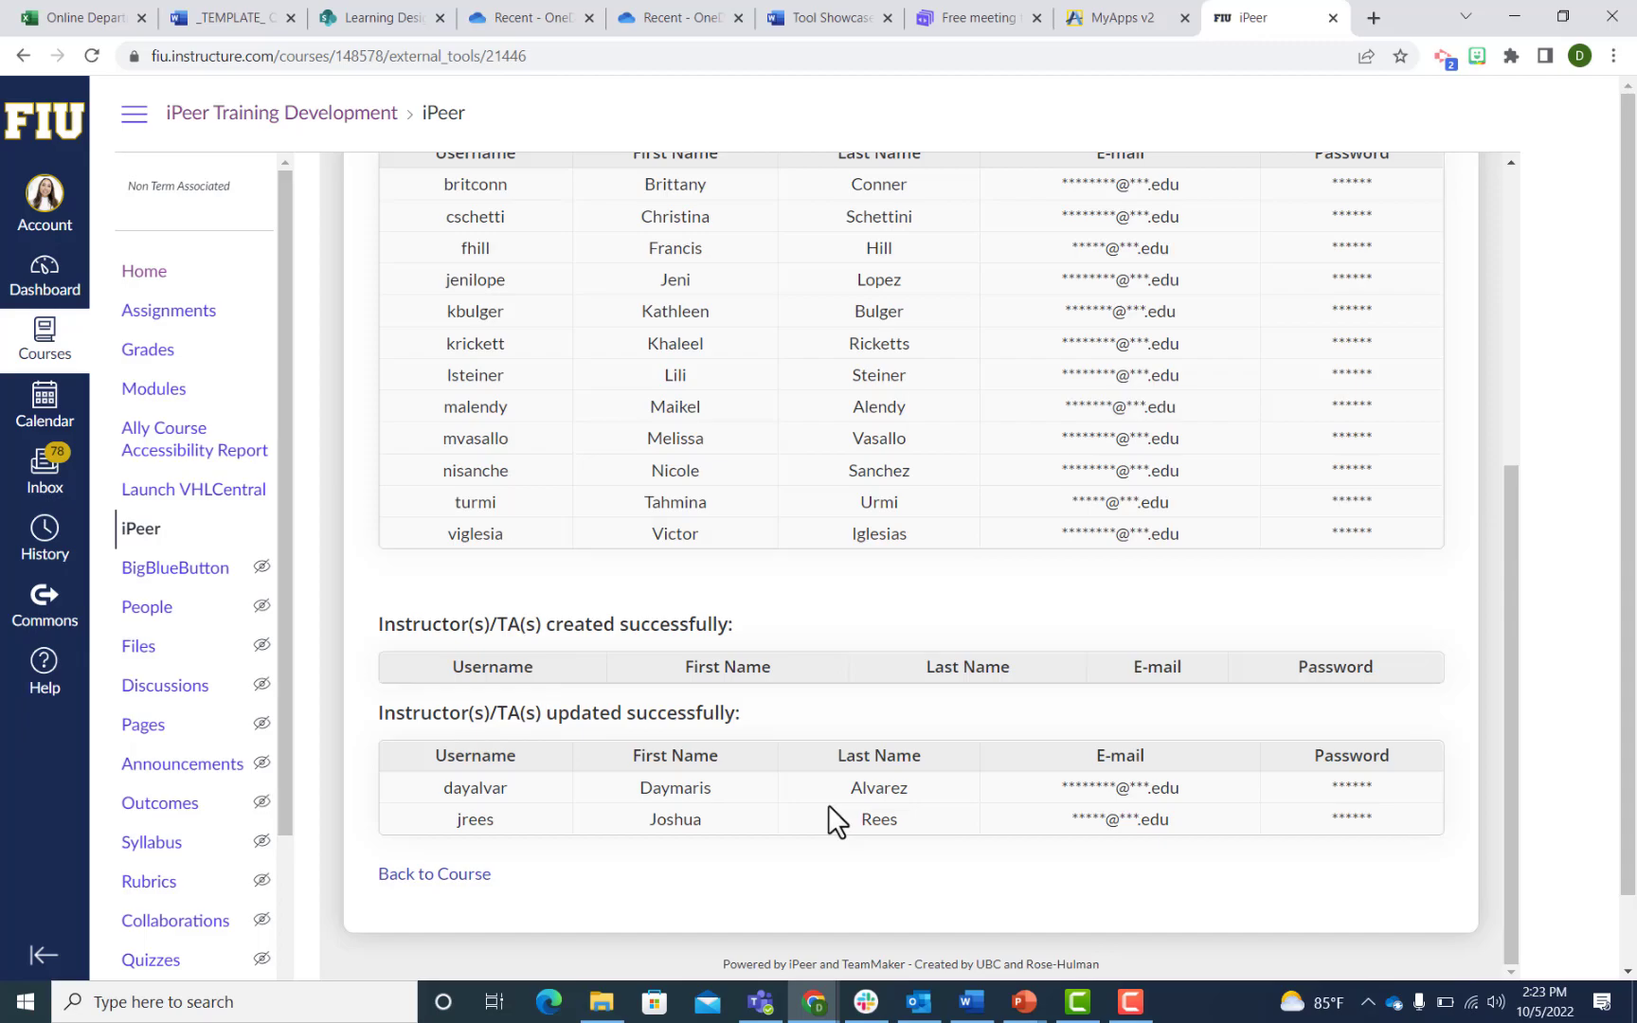
{"action": "scroll", "coordinate": [829, 805], "scroll_direction": "up", "scroll_amount": 2}
{"action": "scroll", "coordinate": [762, 345], "scroll_direction": "down", "scroll_amount": 2}
{"action": "left_click", "coordinate": [468, 875]}
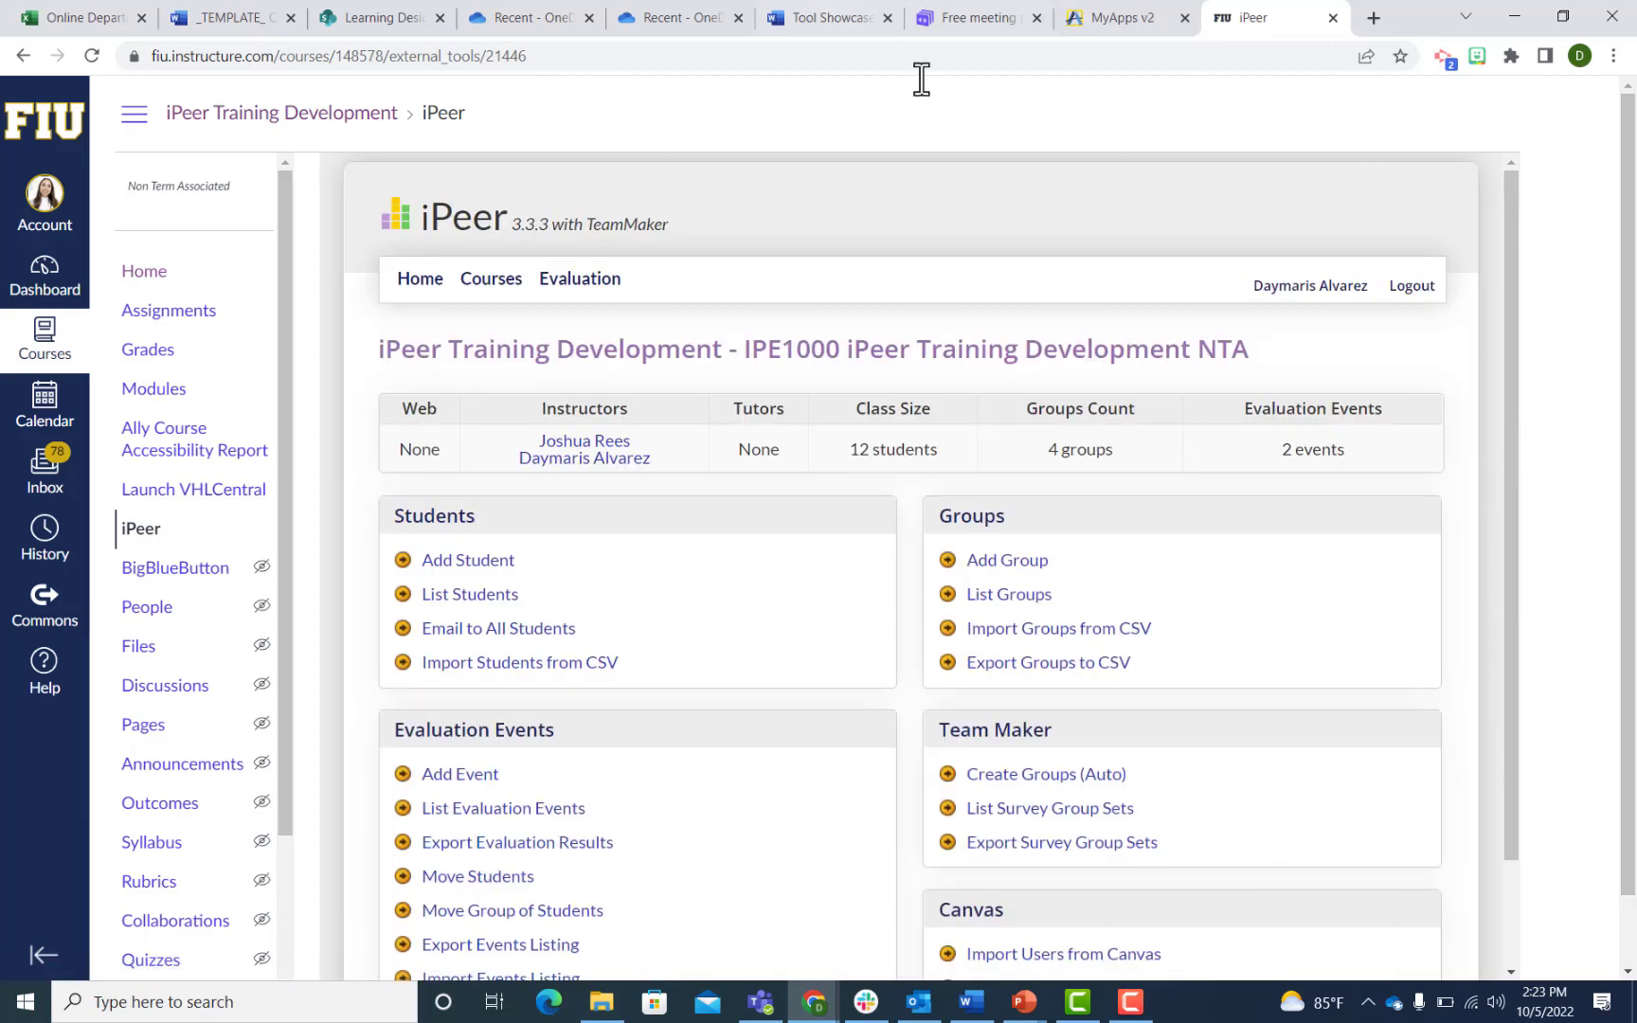
Import the groups of the Canvas group set Group Term Project into the iPeer course.
{"action": "scroll", "coordinate": [1203, 835], "scroll_direction": "down", "scroll_amount": 3}
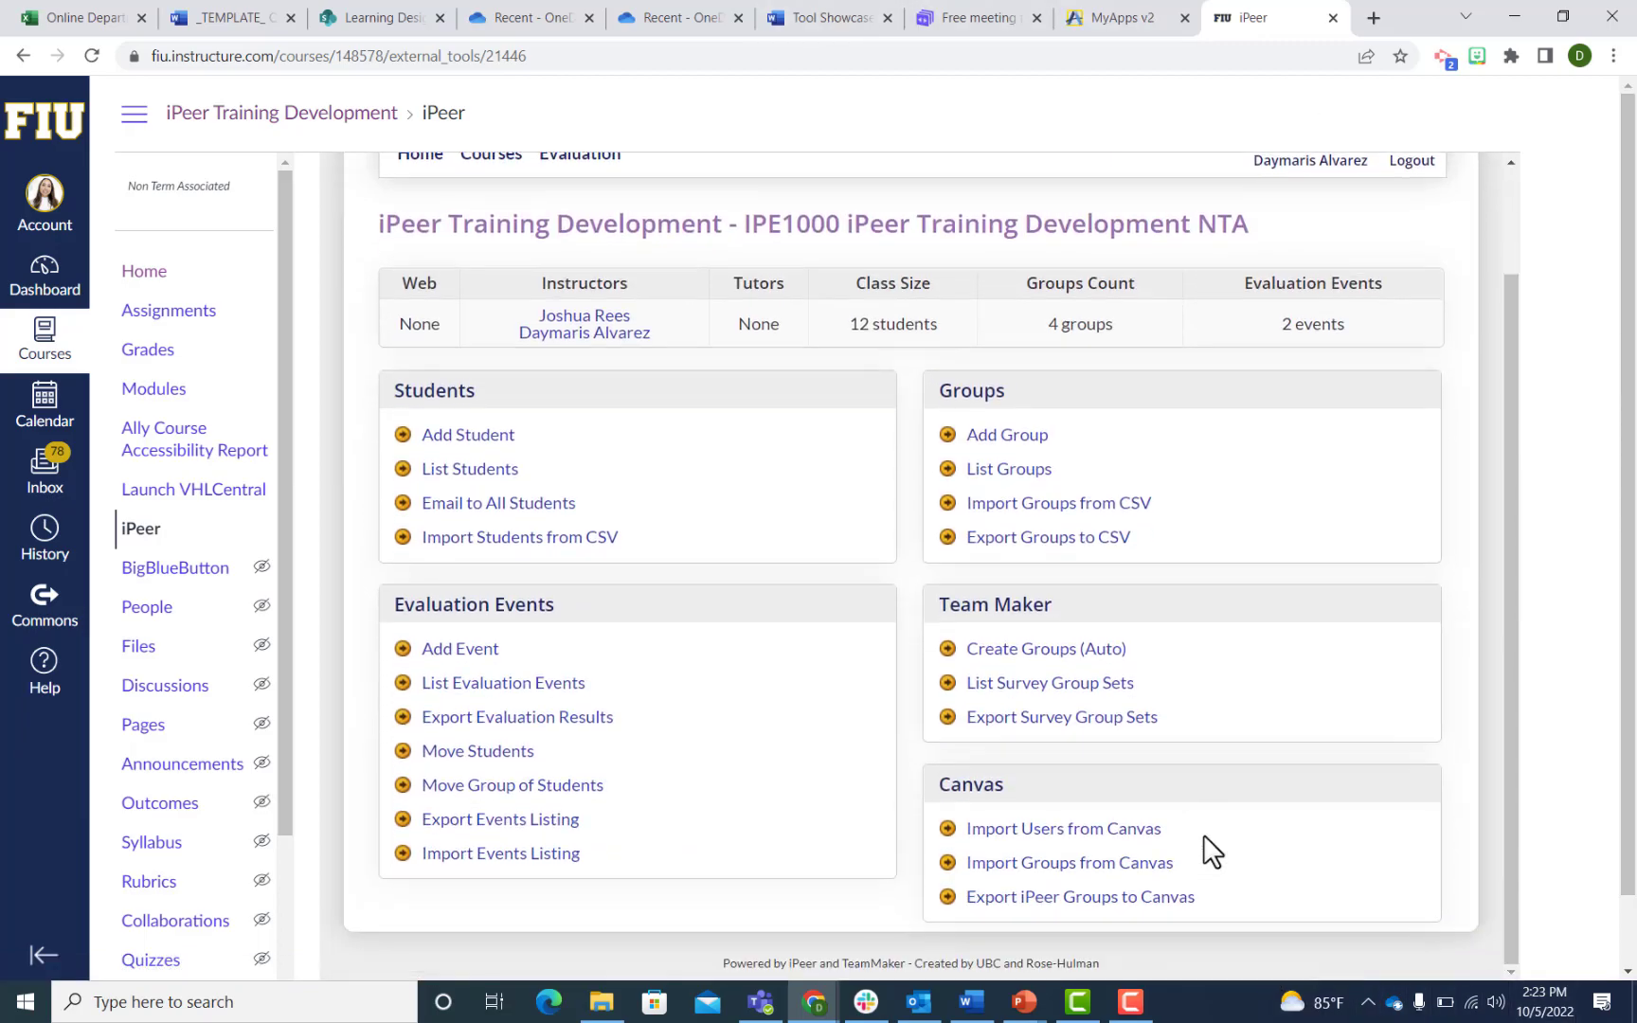
{"action": "left_click", "coordinate": [1147, 862]}
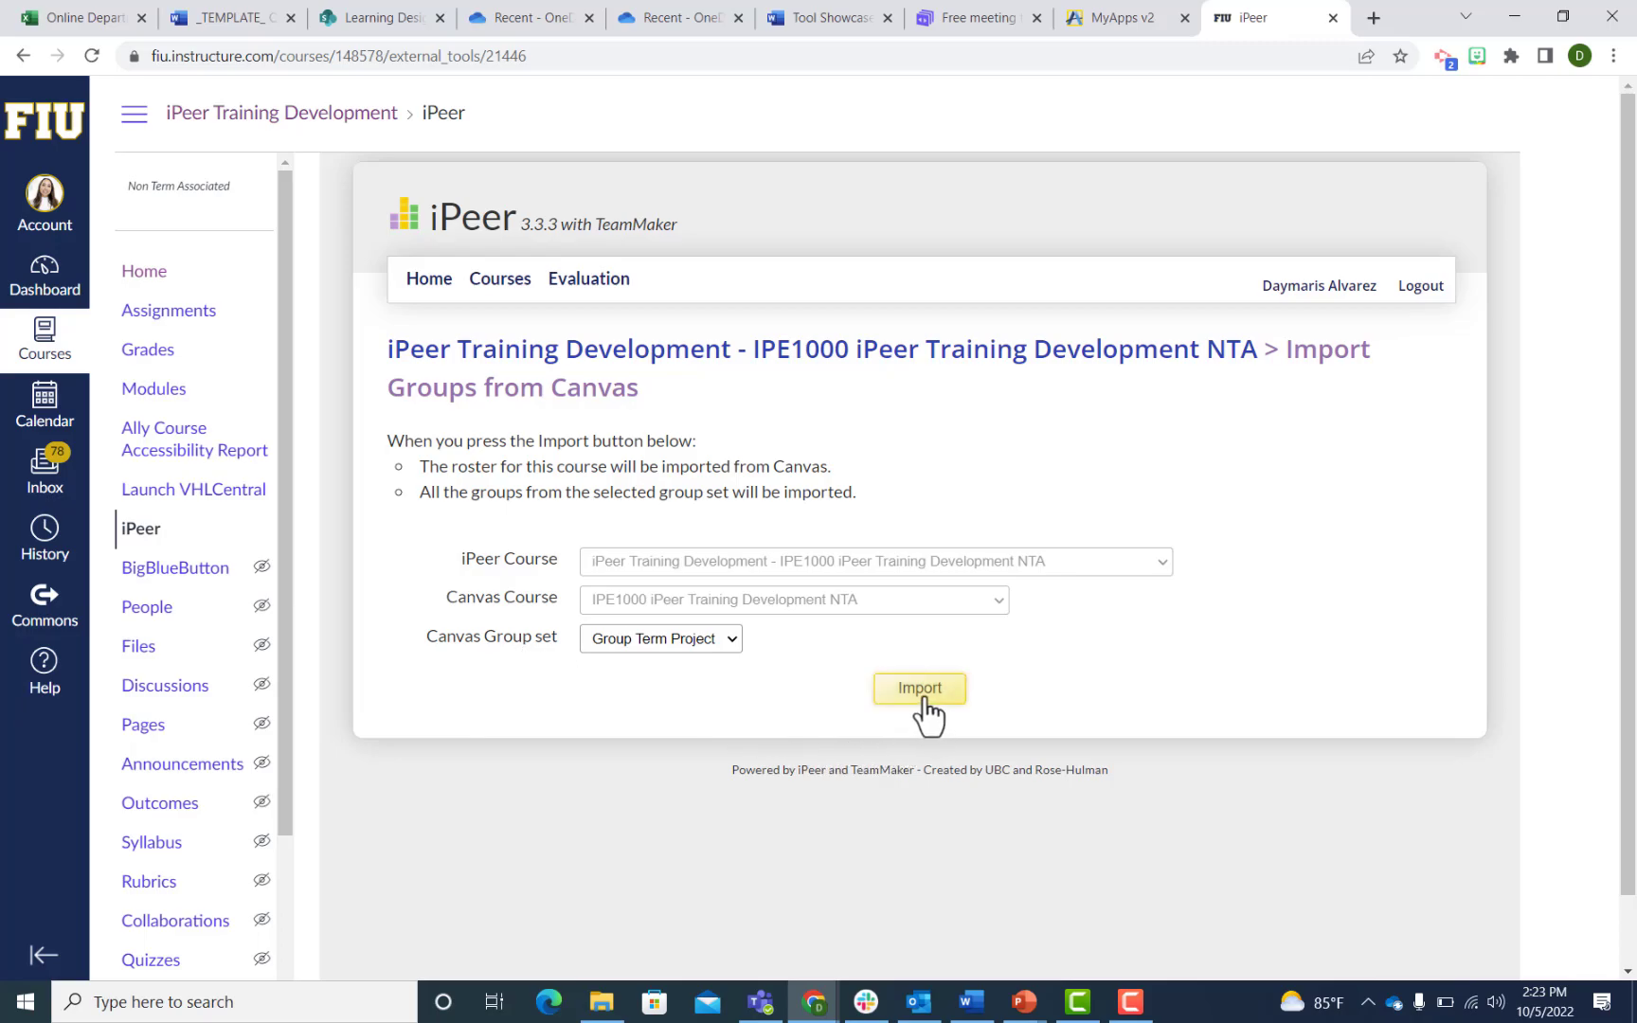
{"action": "left_click", "coordinate": [731, 639]}
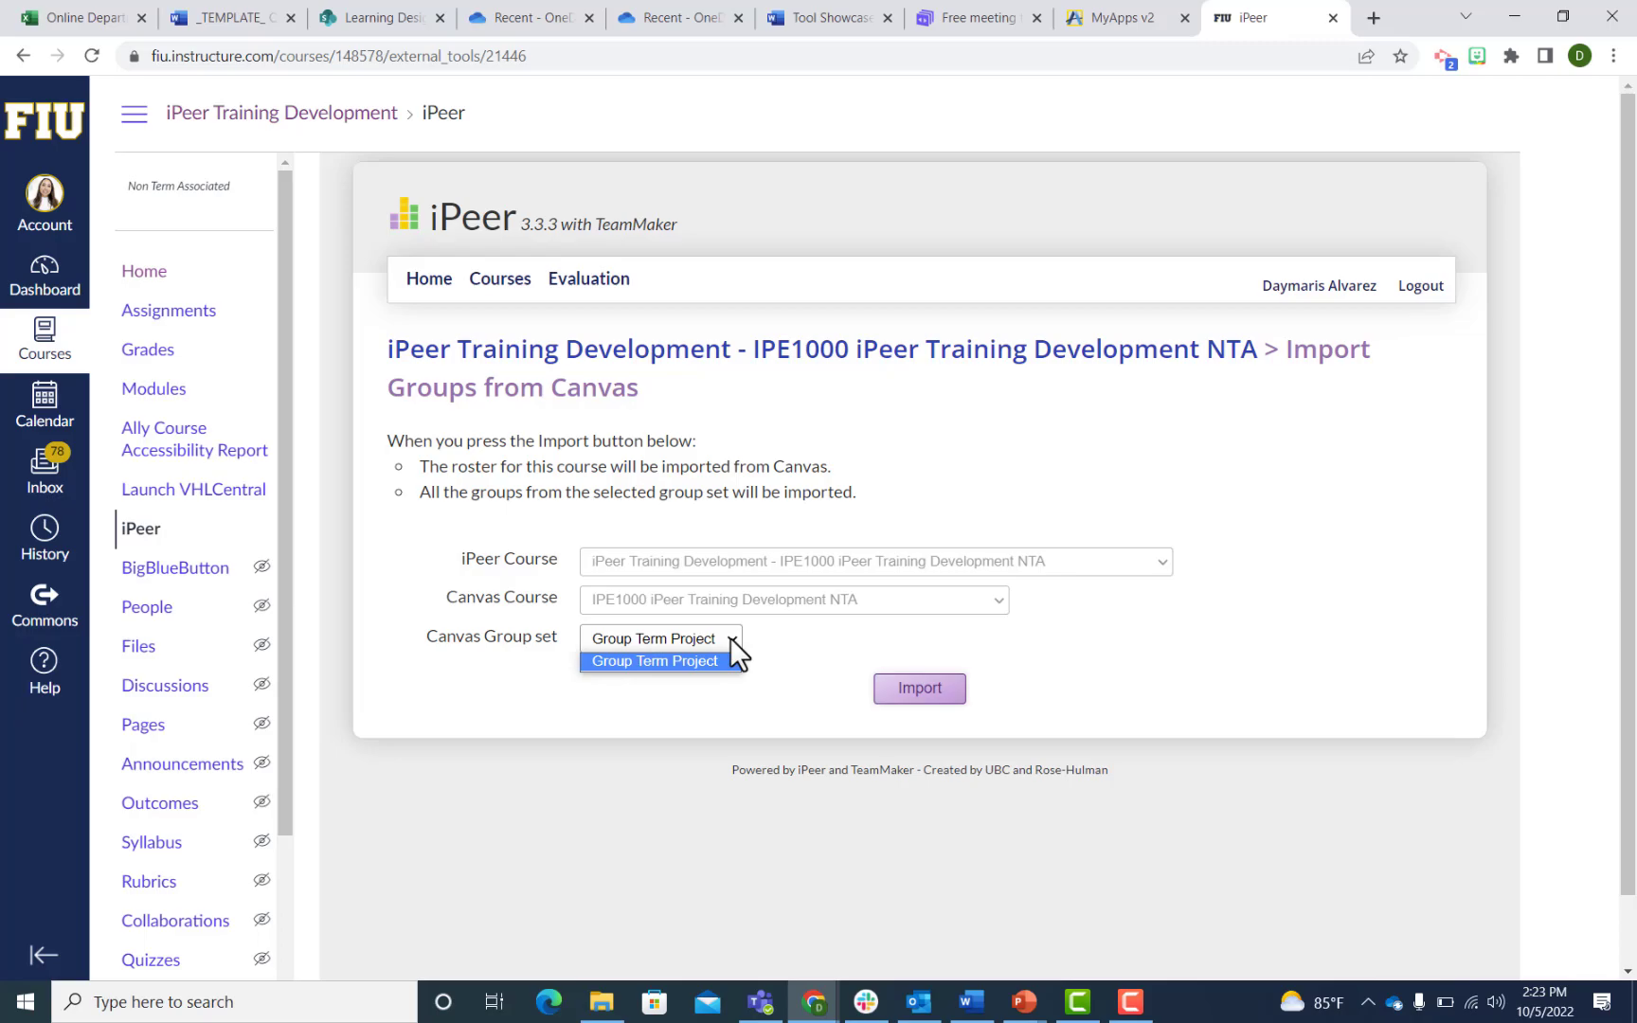
{"action": "left_click", "coordinate": [728, 660]}
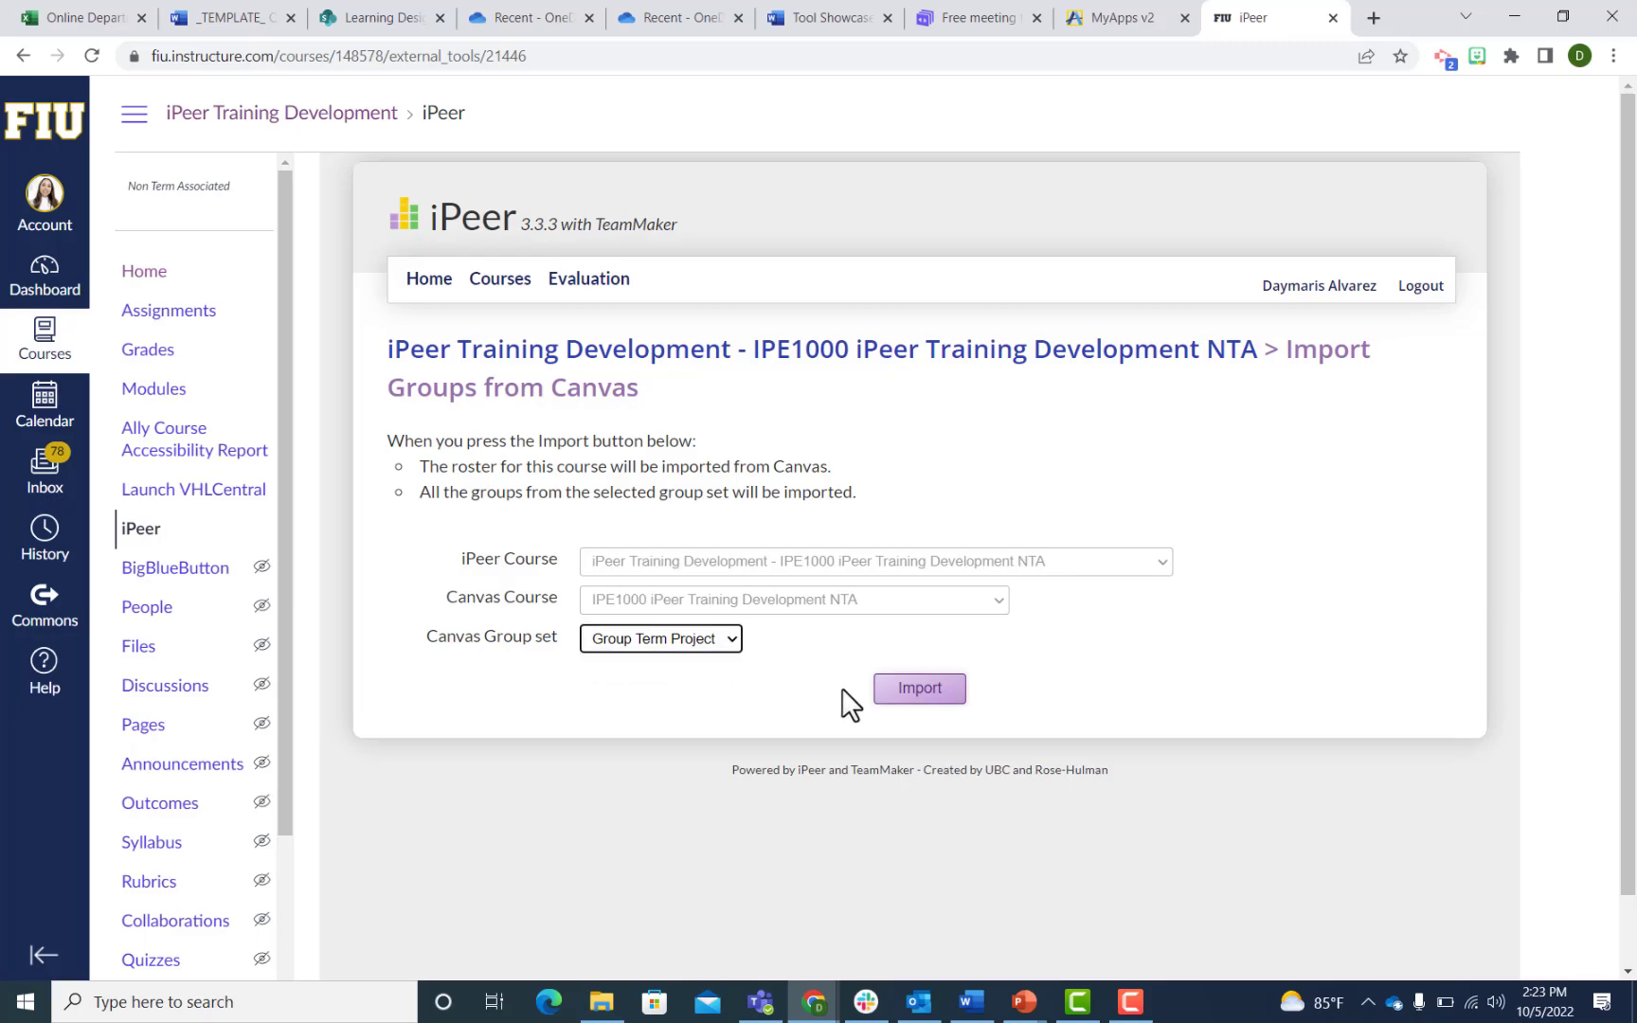
{"action": "left_click", "coordinate": [905, 700]}
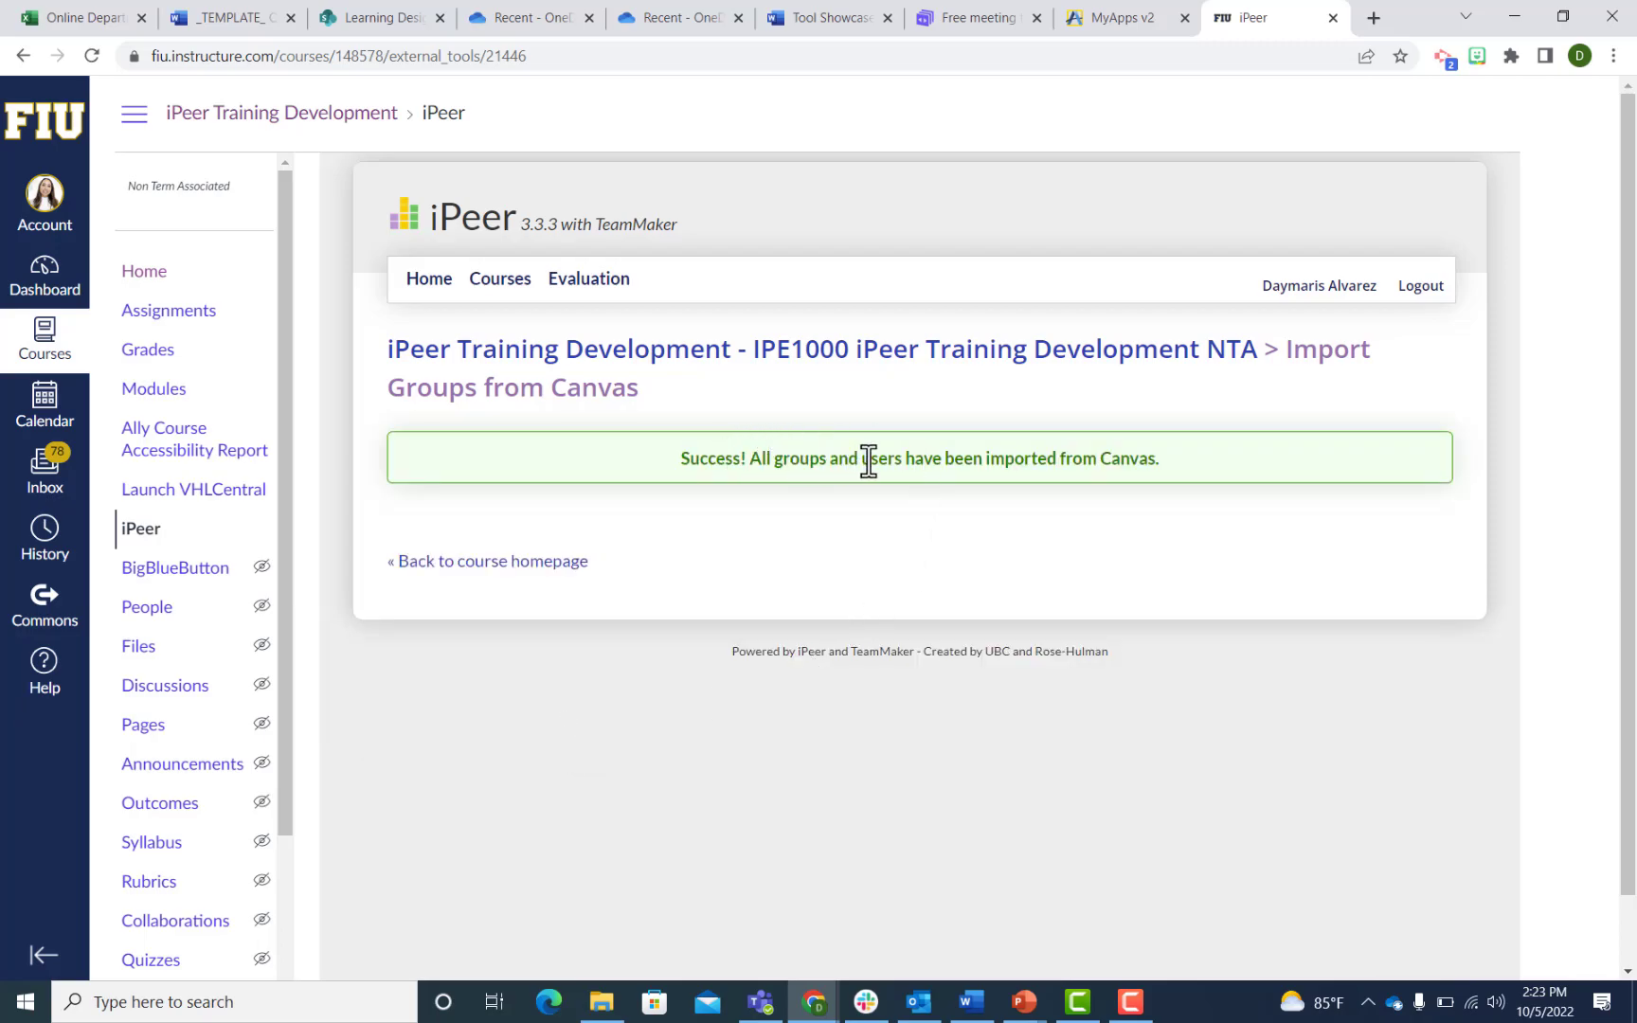
Open the evaluation tools and start adding a rubric evaluation named Demo.
{"action": "left_click", "coordinate": [521, 299]}
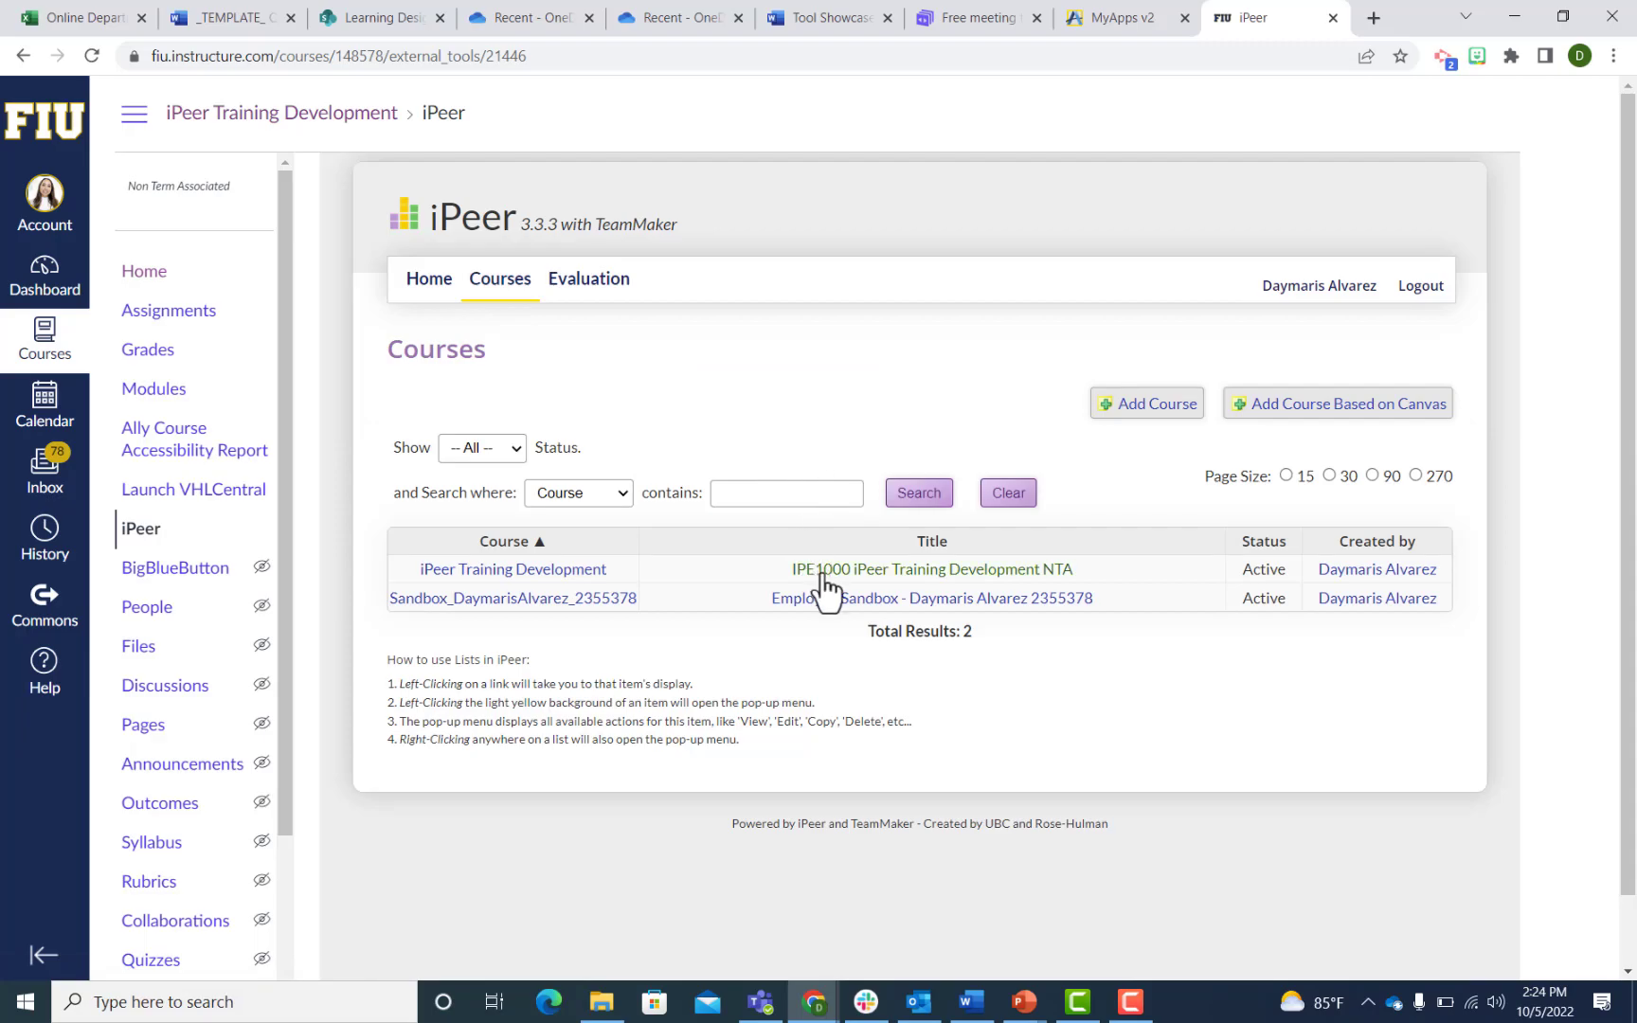
{"action": "left_click", "coordinate": [577, 284]}
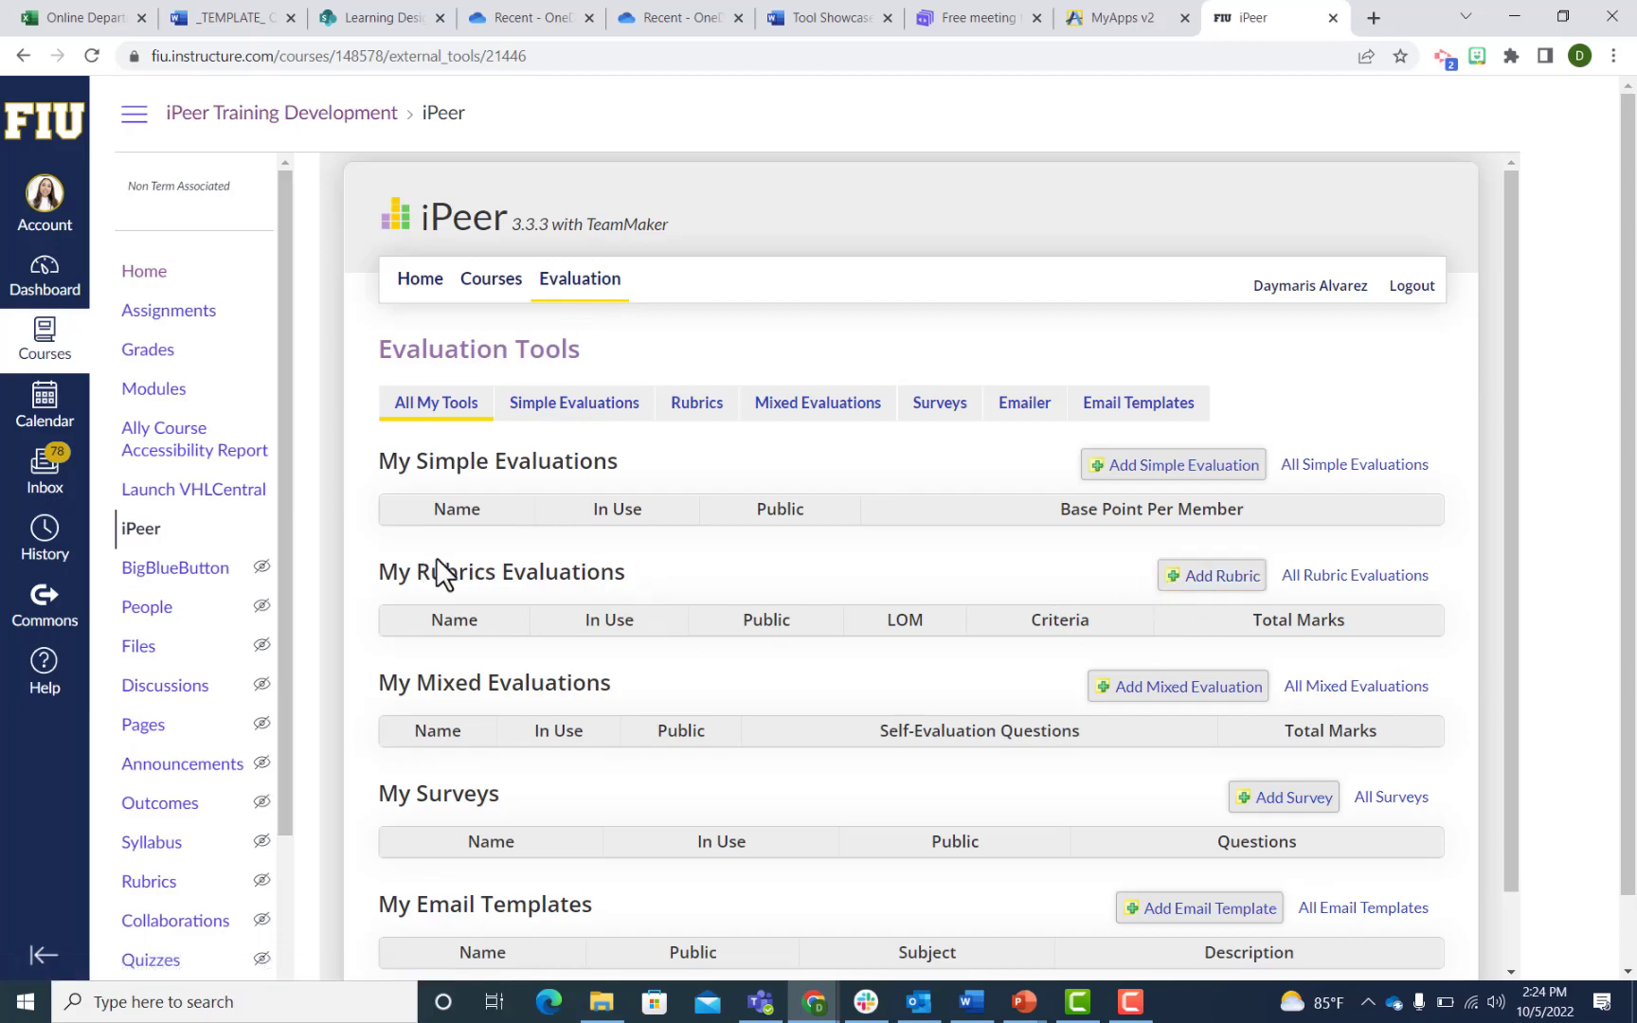
{"action": "left_click", "coordinate": [1202, 599]}
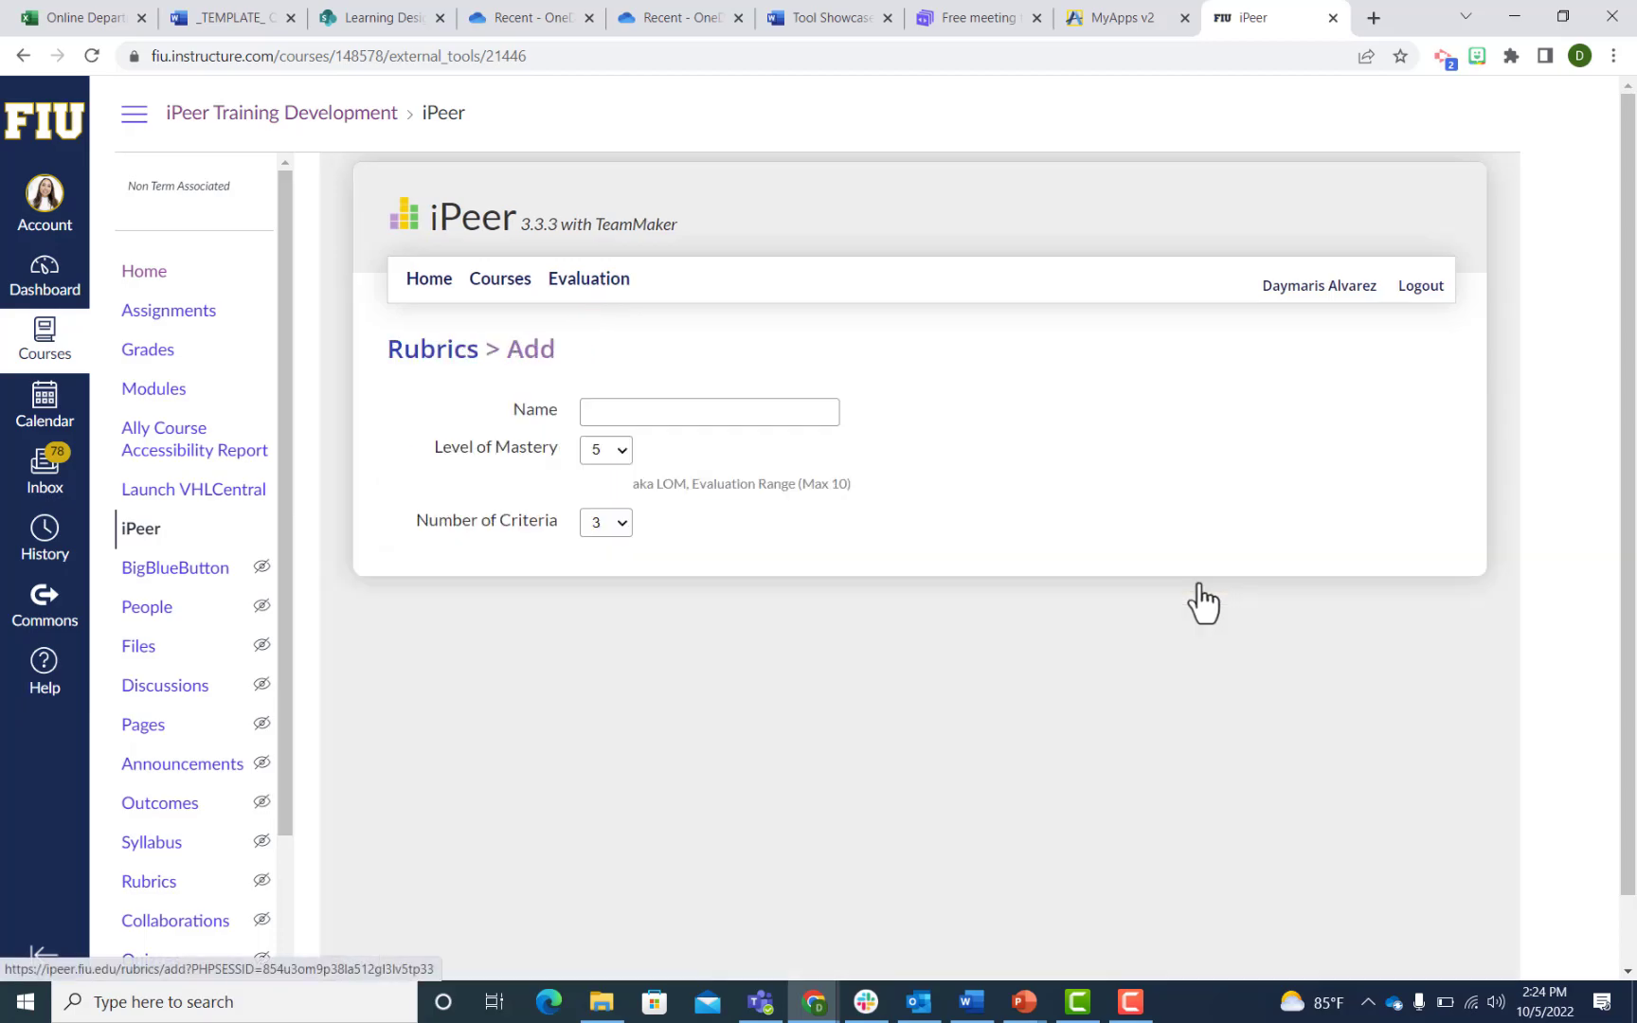
{"action": "left_click", "coordinate": [780, 417]}
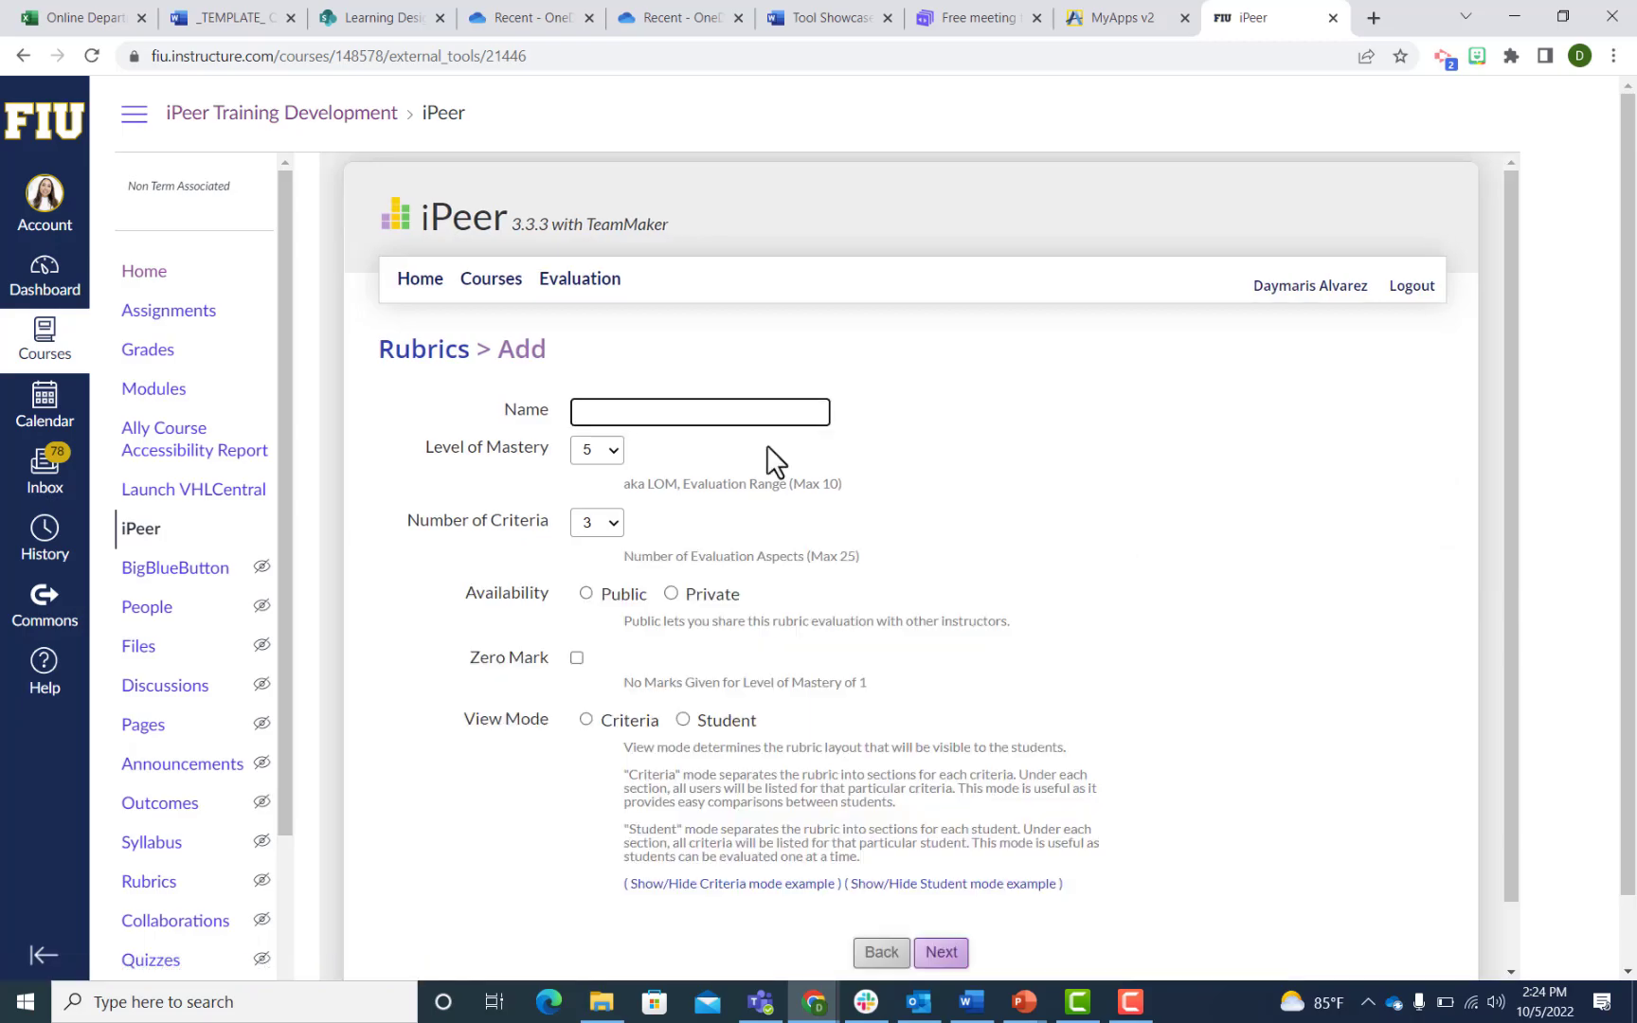
{"action": "type", "text": "Demo"}
Make the Demo rubric public, enable Zero Mark, choose the Student view mode and continue to the rubric editing grid.
{"action": "scroll", "coordinate": [866, 502], "scroll_direction": "down", "scroll_amount": 1}
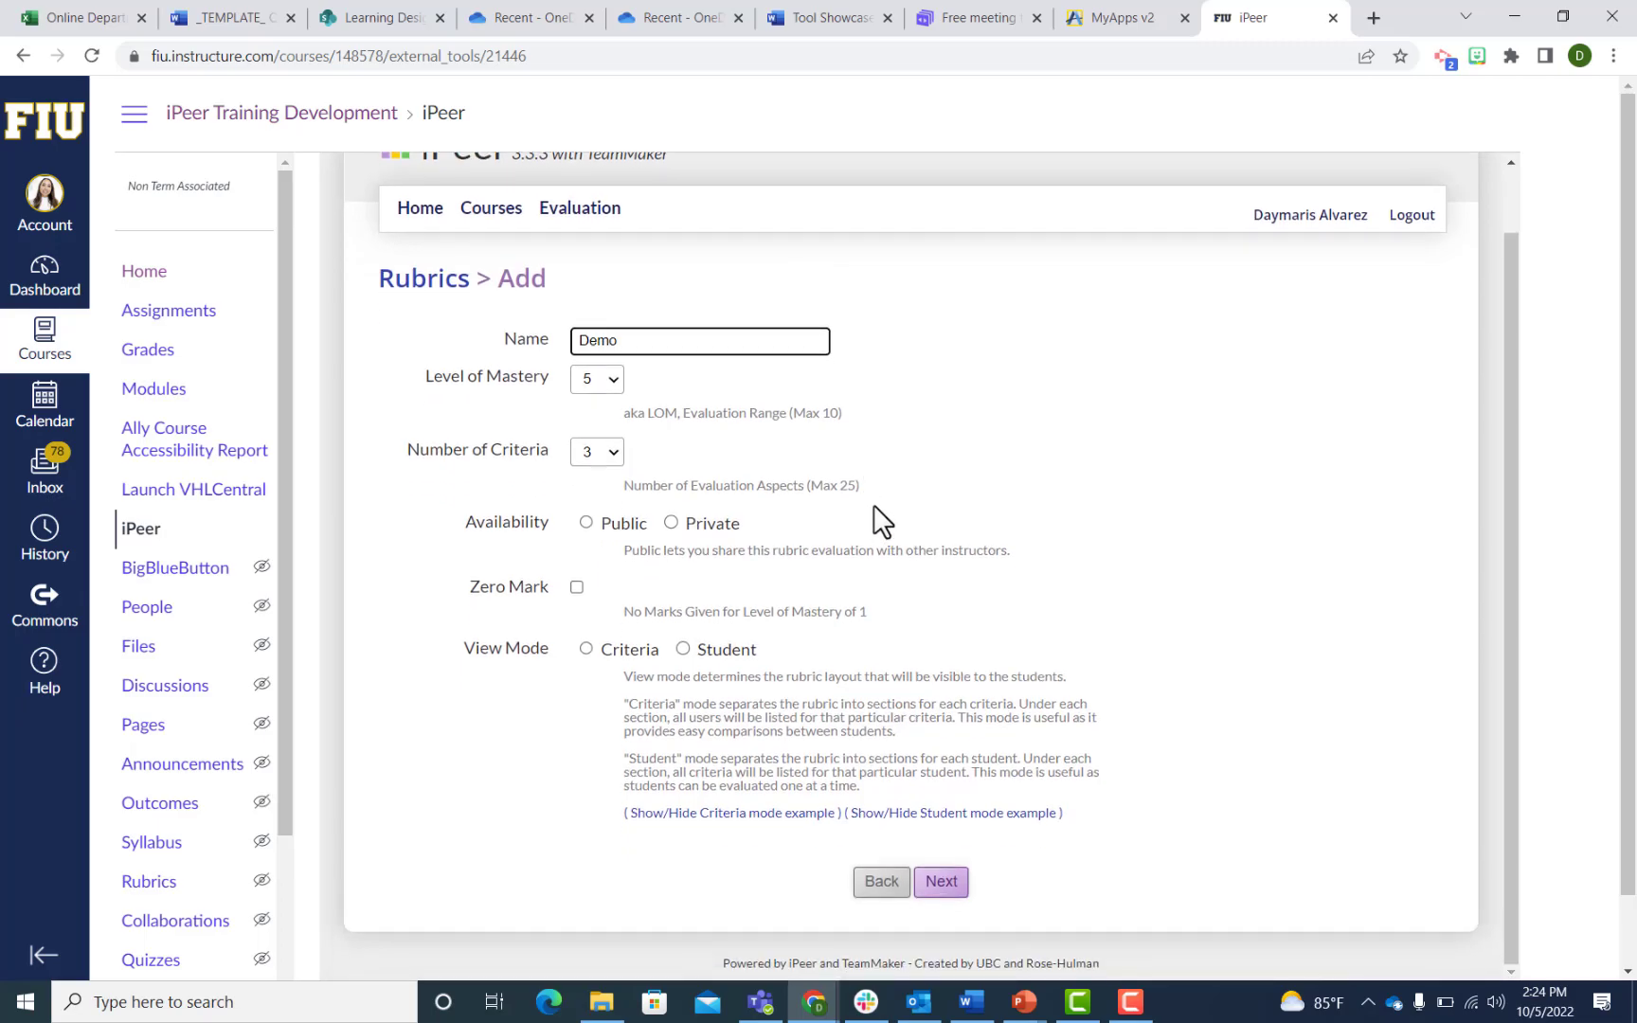
{"action": "scroll", "coordinate": [875, 525], "scroll_direction": "down", "scroll_amount": 1}
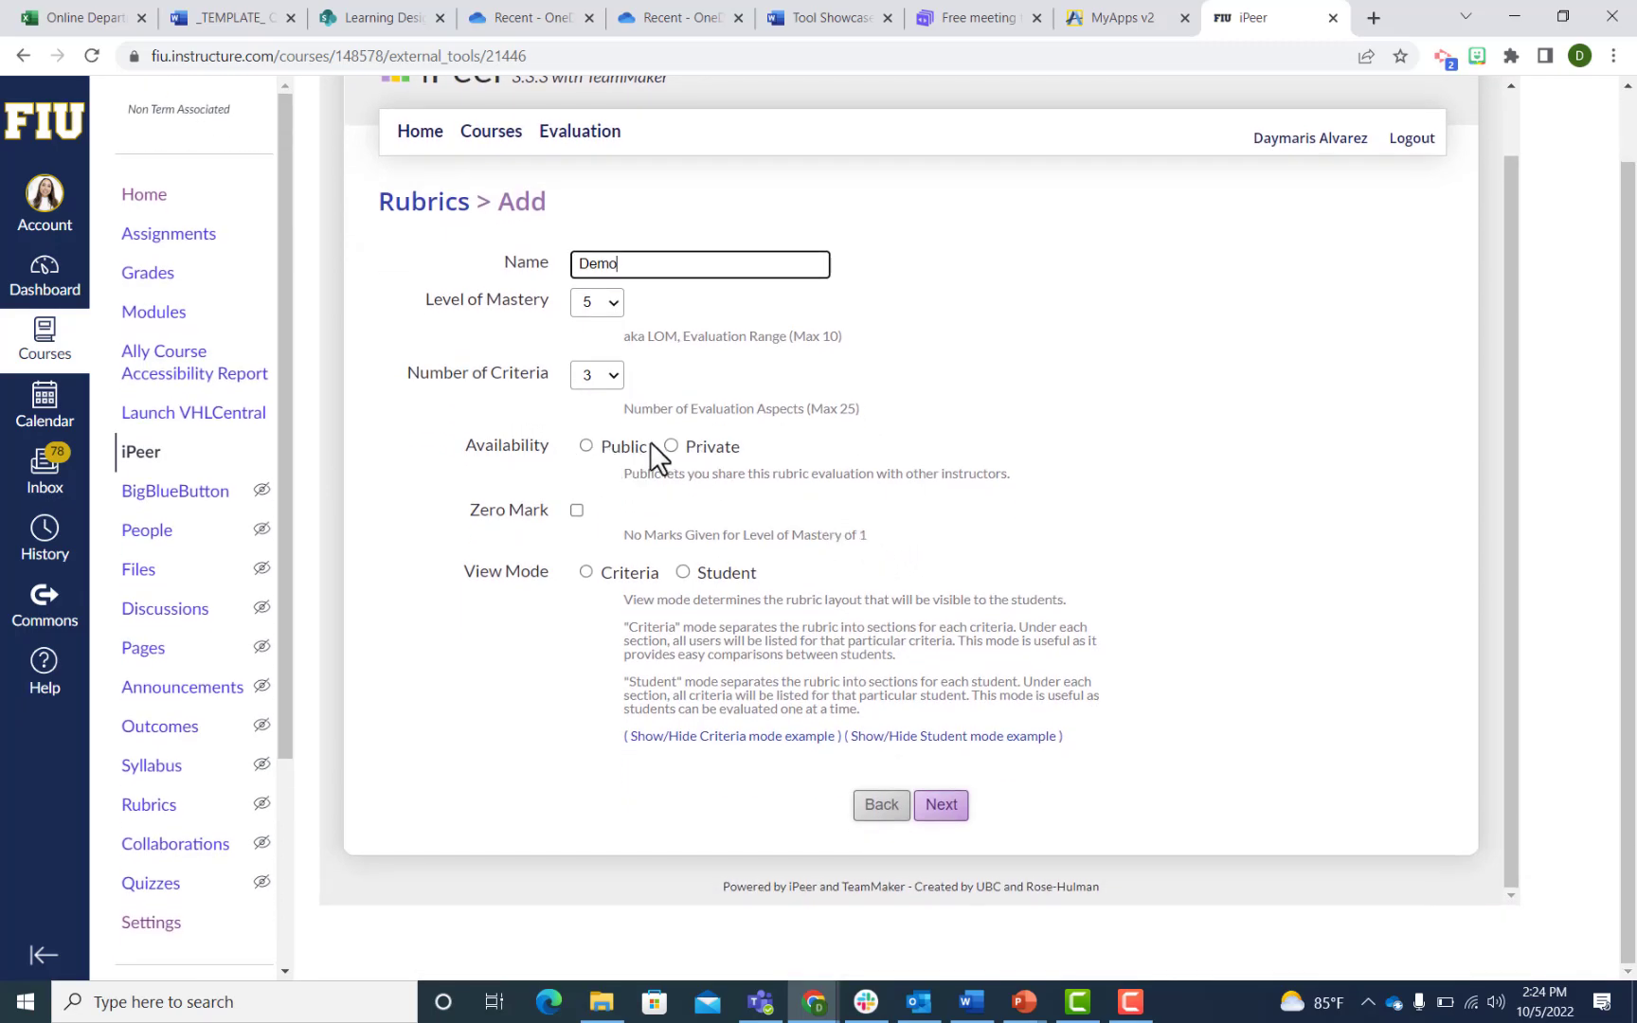
{"action": "left_click", "coordinate": [589, 448]}
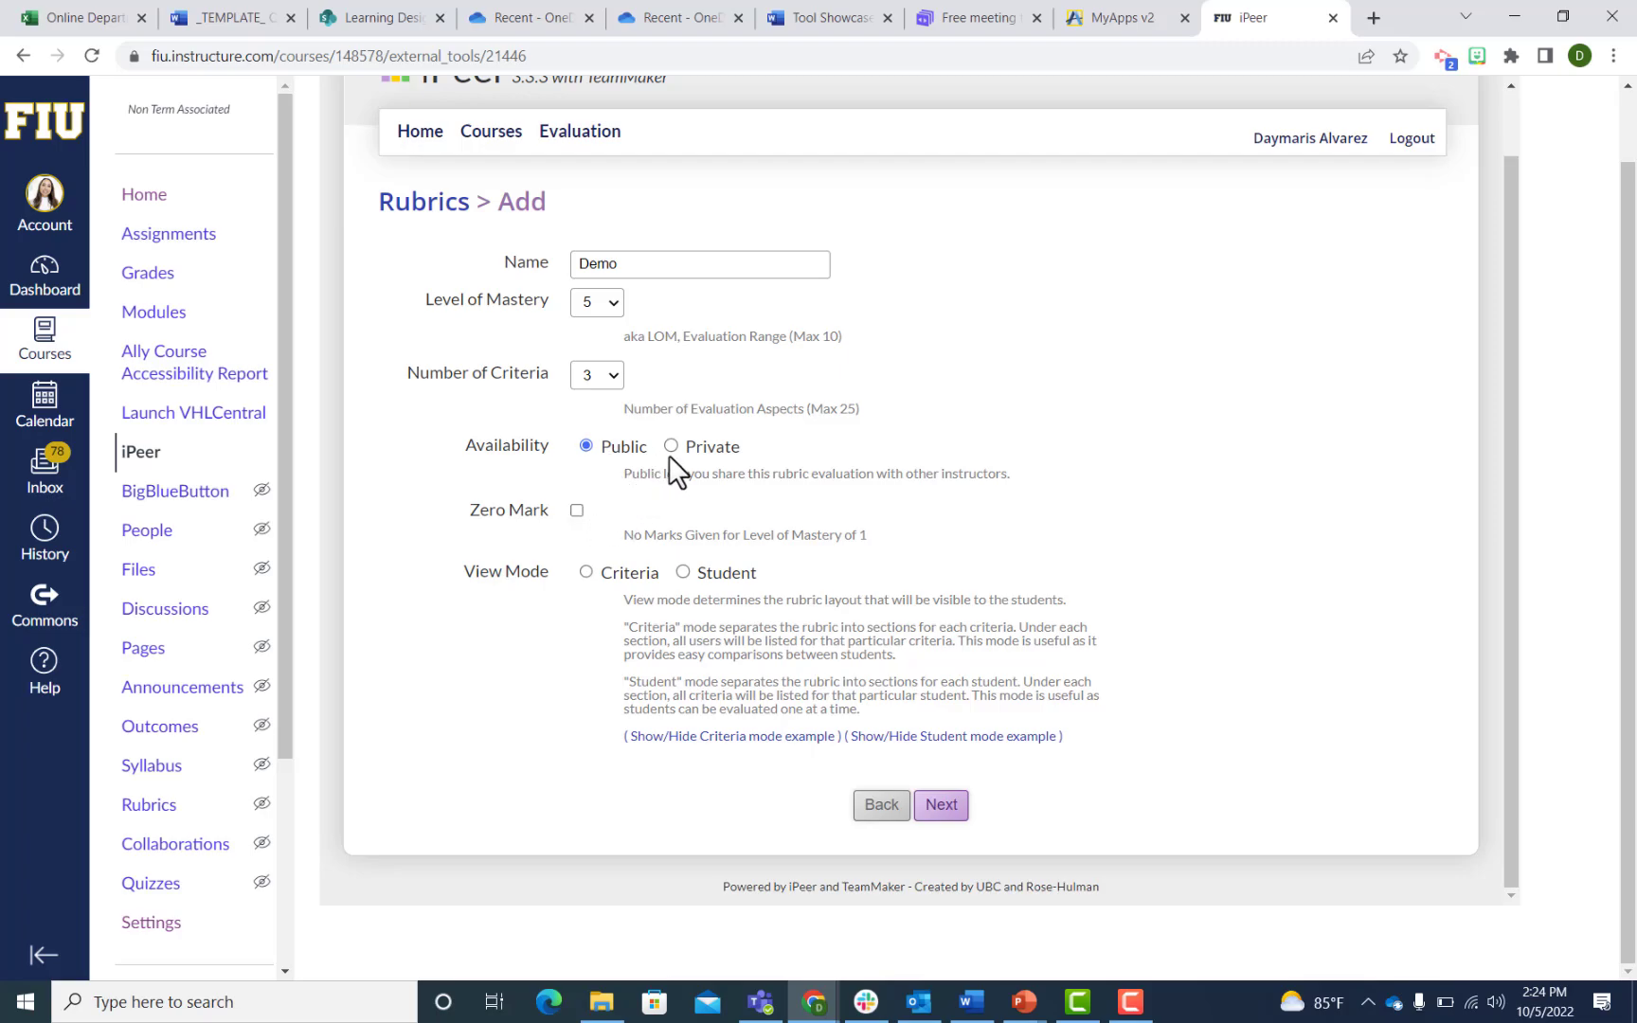
{"action": "left_click", "coordinate": [577, 510]}
{"action": "left_click", "coordinate": [577, 511]}
{"action": "left_click", "coordinate": [577, 512]}
{"action": "left_click", "coordinate": [936, 812]}
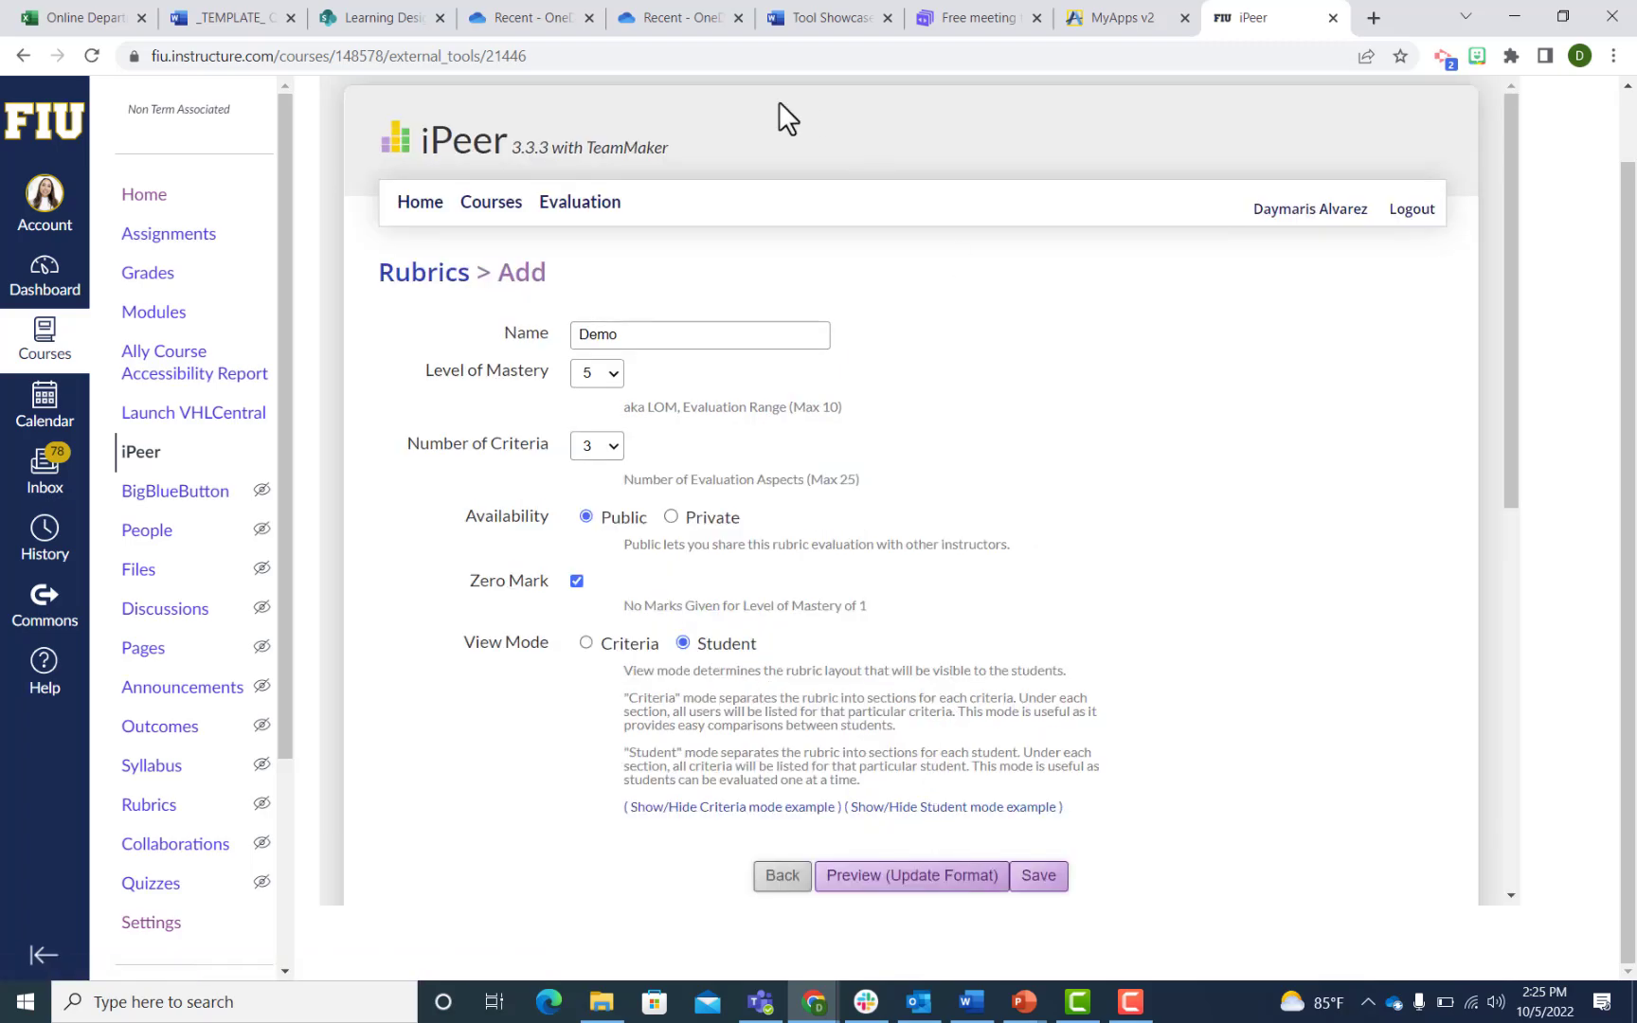
Review the rubric grid's mastery levels, criteria and marks, and leave it without saving to return to the evaluation tools.
{"action": "scroll", "coordinate": [833, 300], "scroll_direction": "down", "scroll_amount": 8}
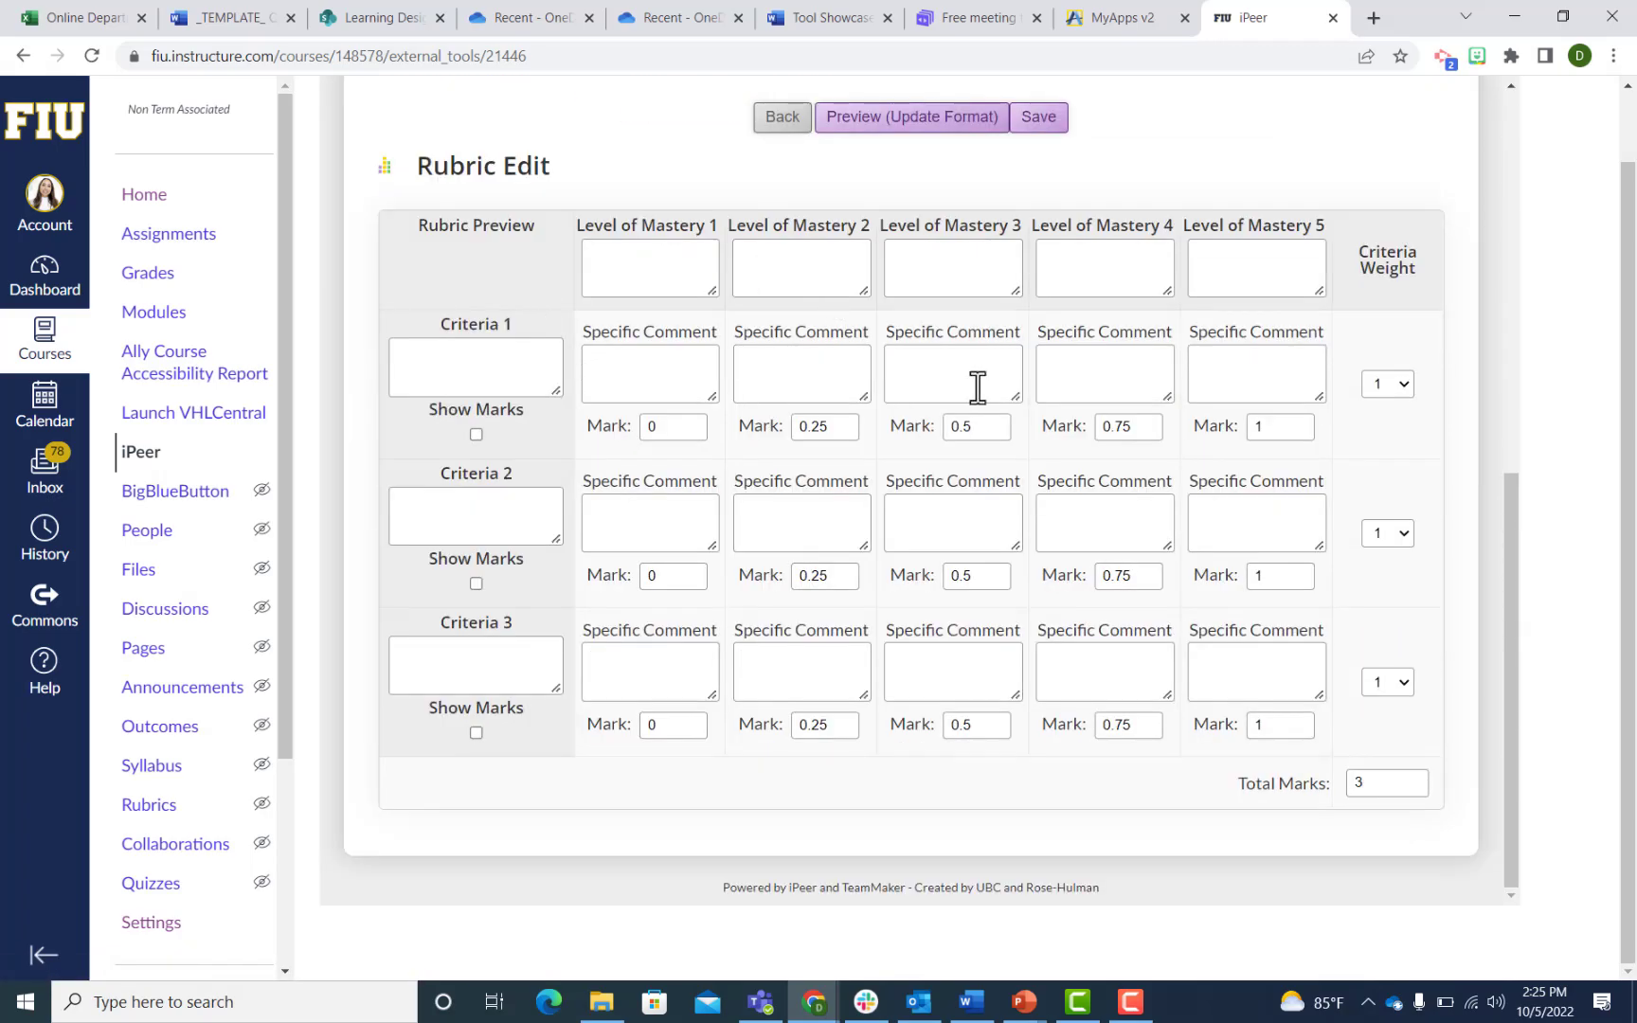
{"action": "scroll", "coordinate": [860, 699], "scroll_direction": "up", "scroll_amount": 1}
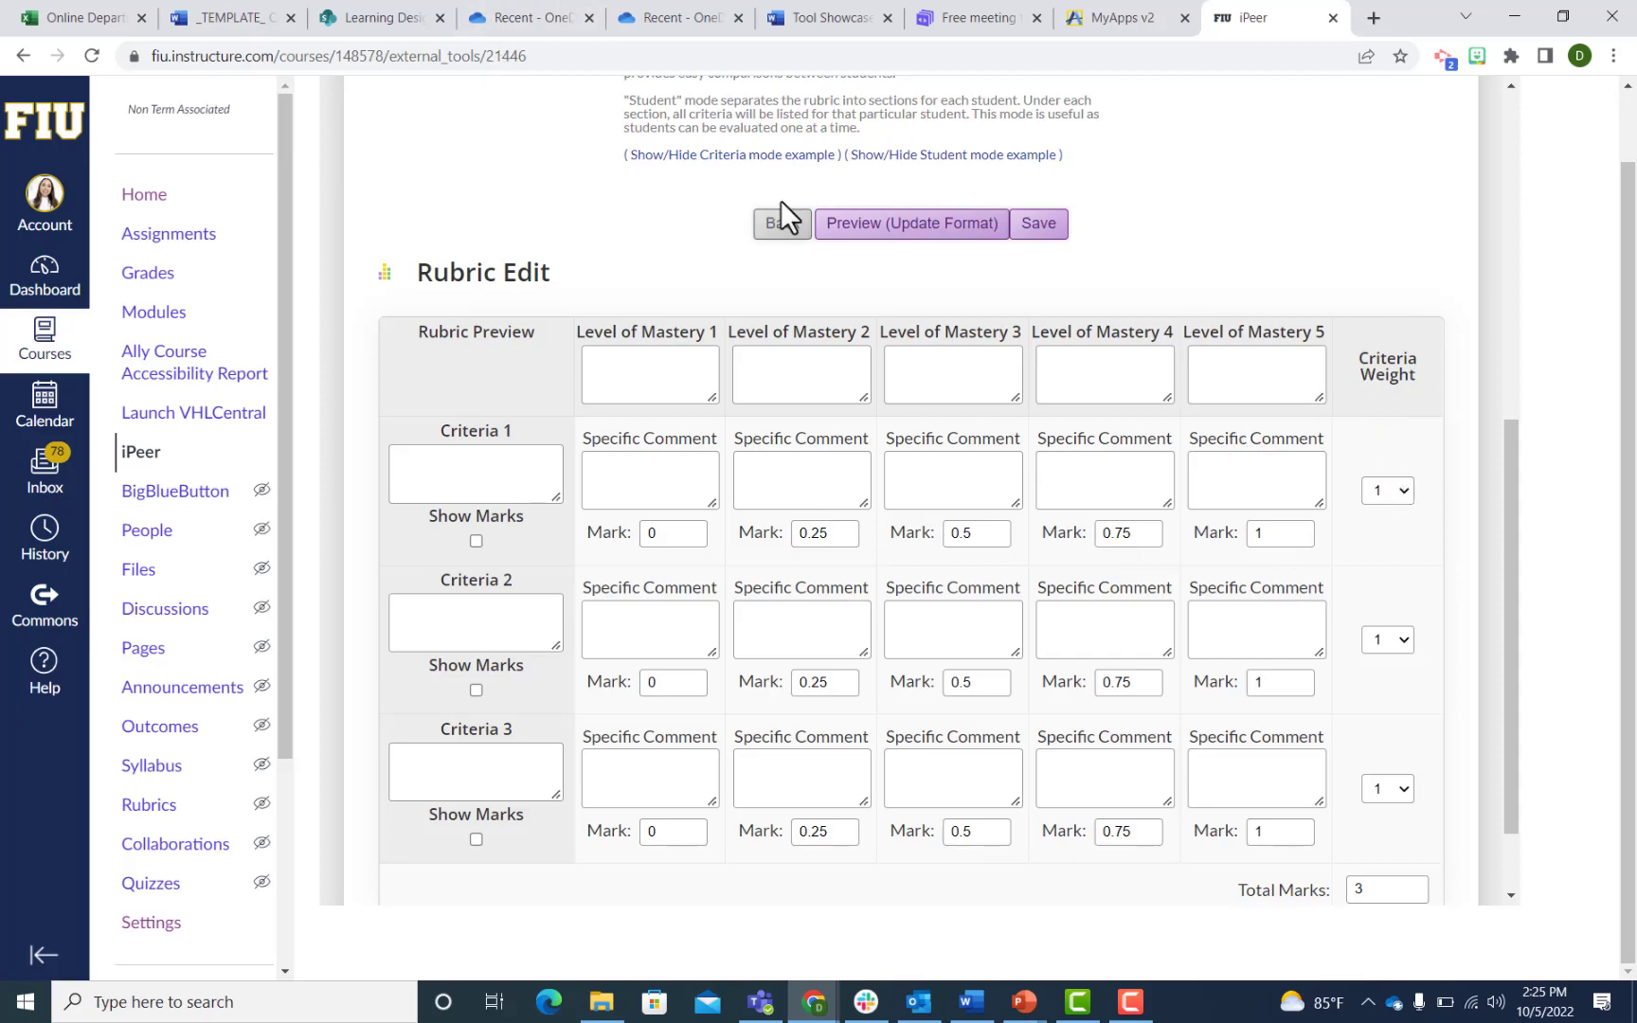
{"action": "left_click", "coordinate": [784, 226]}
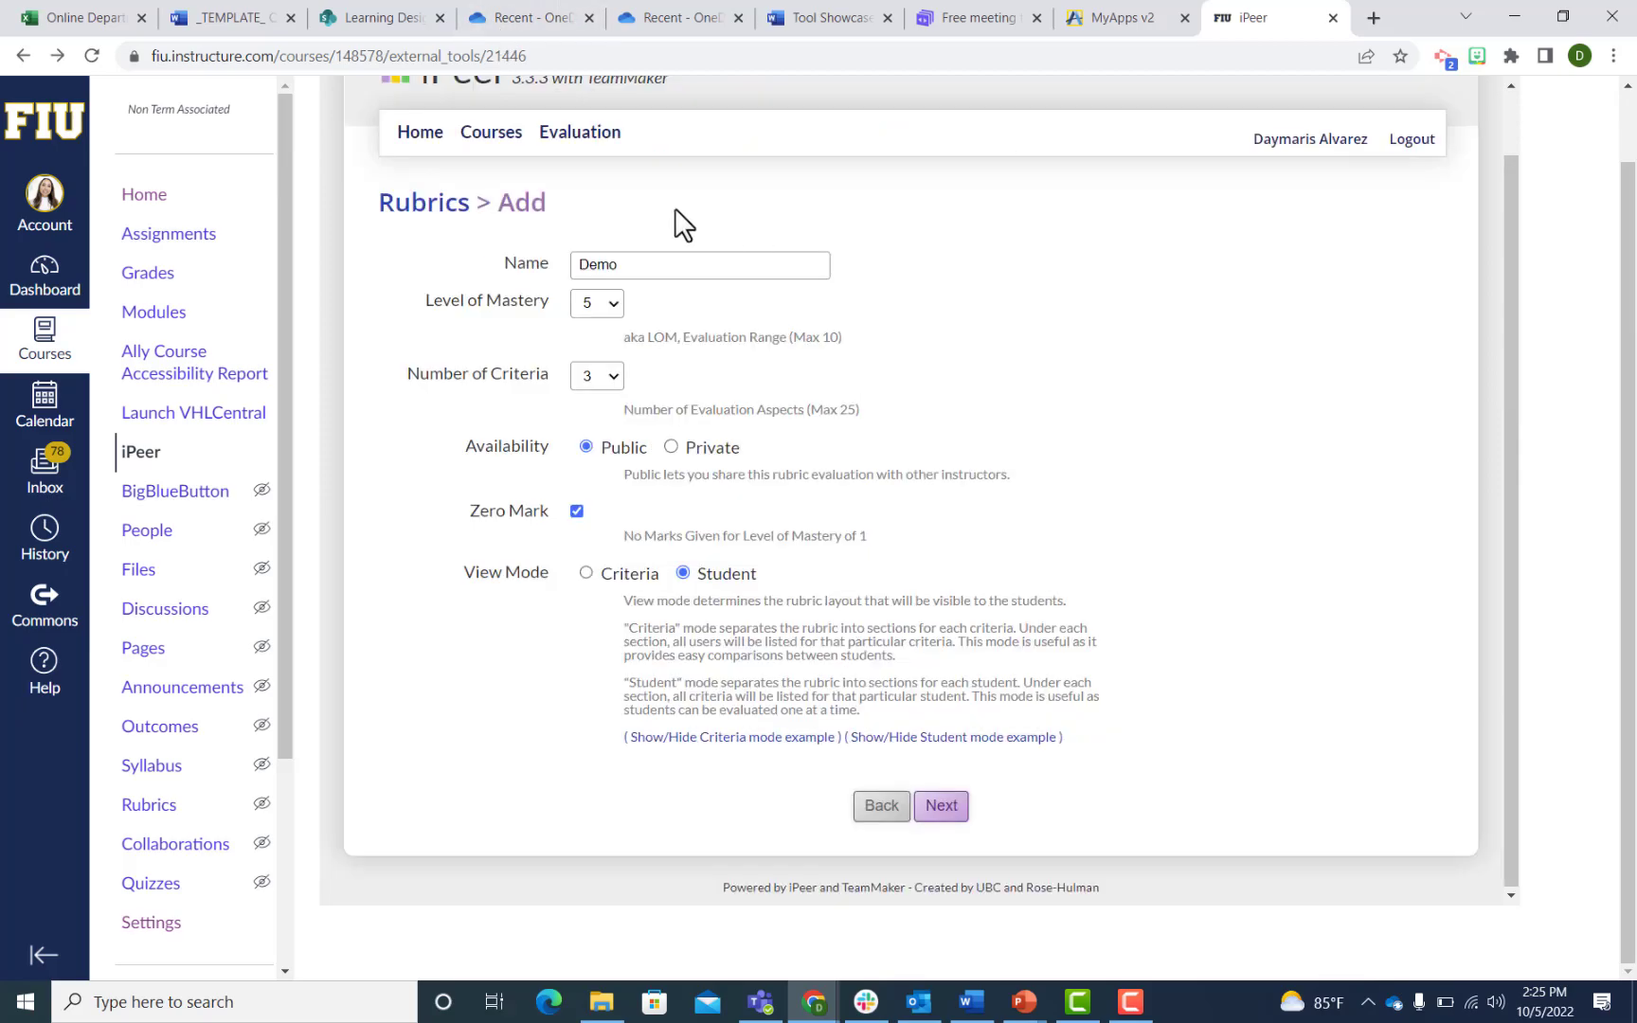
{"action": "left_click", "coordinate": [594, 153]}
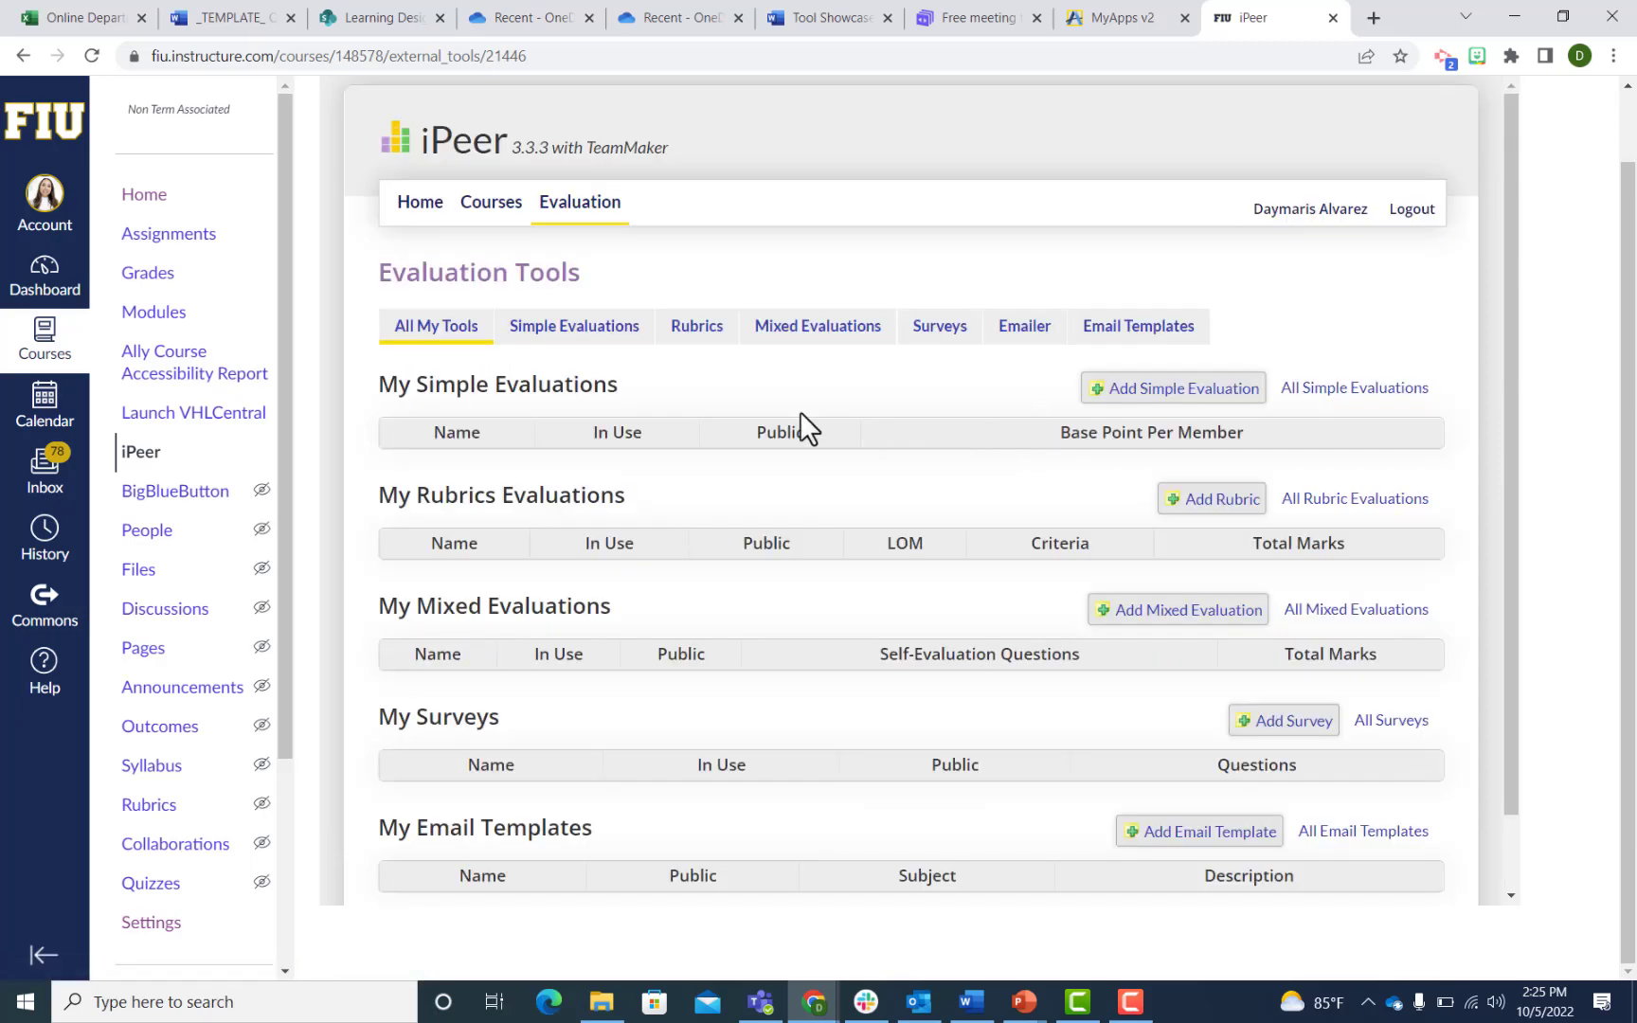
Open the IPE1000 Training Rubric from all rubric evaluations and examine the rating form for Demo Student1 in its preview.
{"action": "left_click", "coordinate": [1391, 514]}
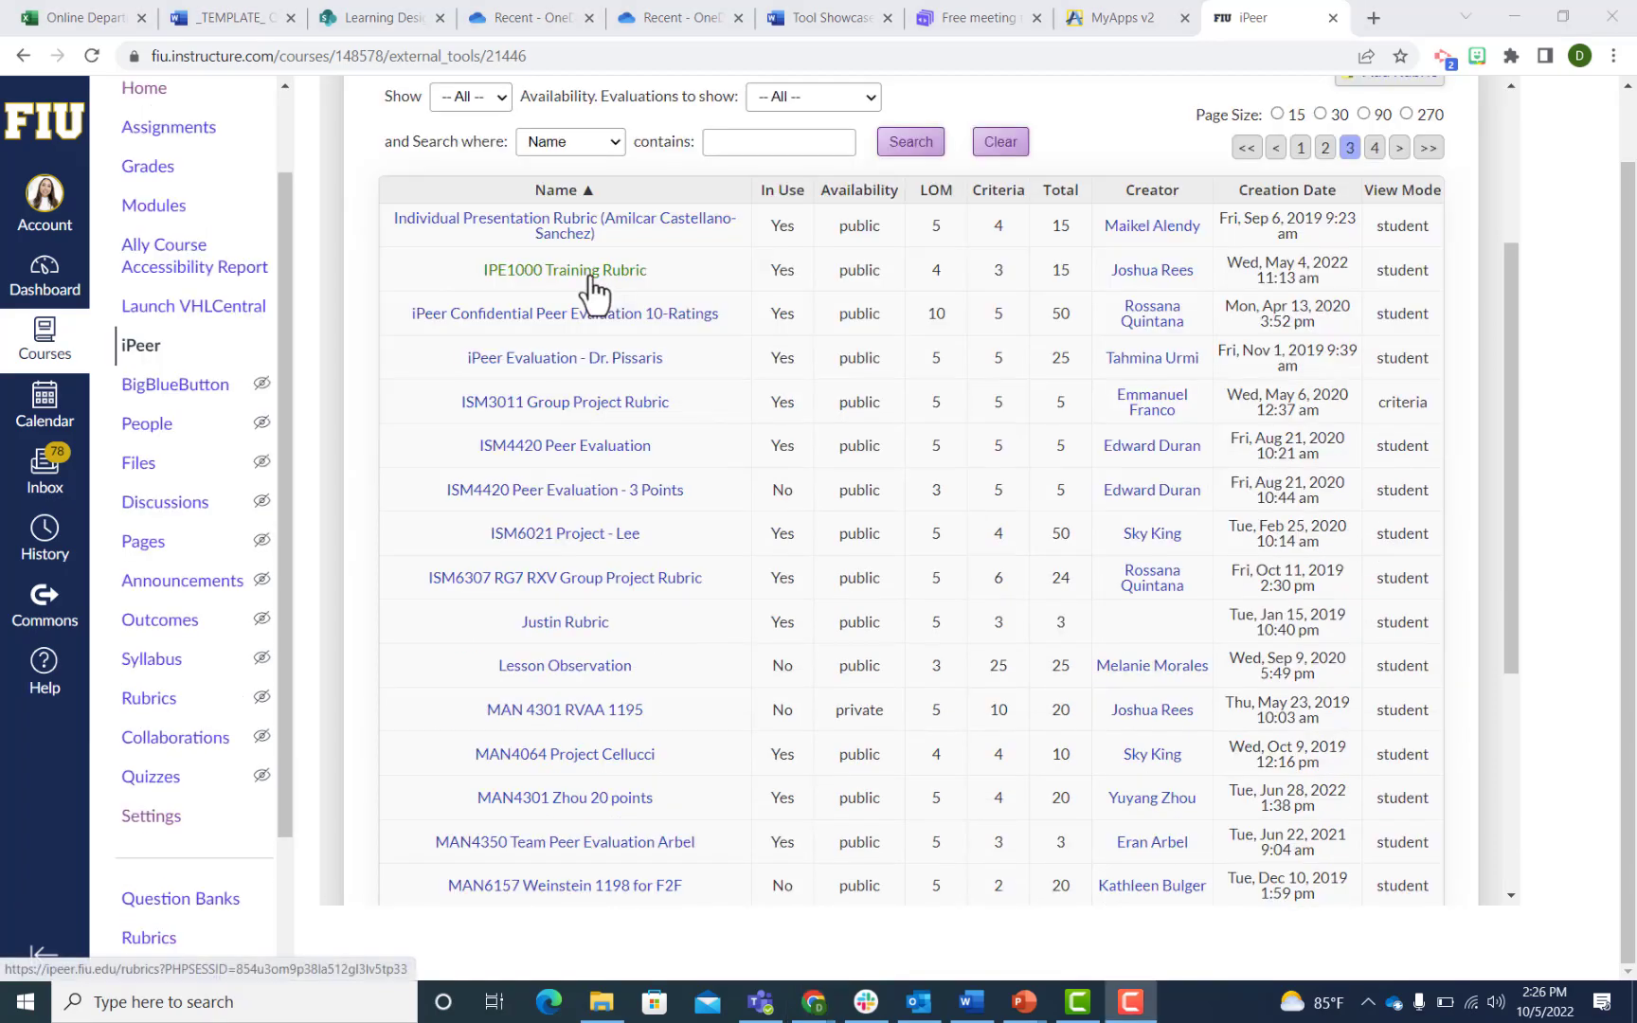
{"action": "left_click", "coordinate": [589, 276]}
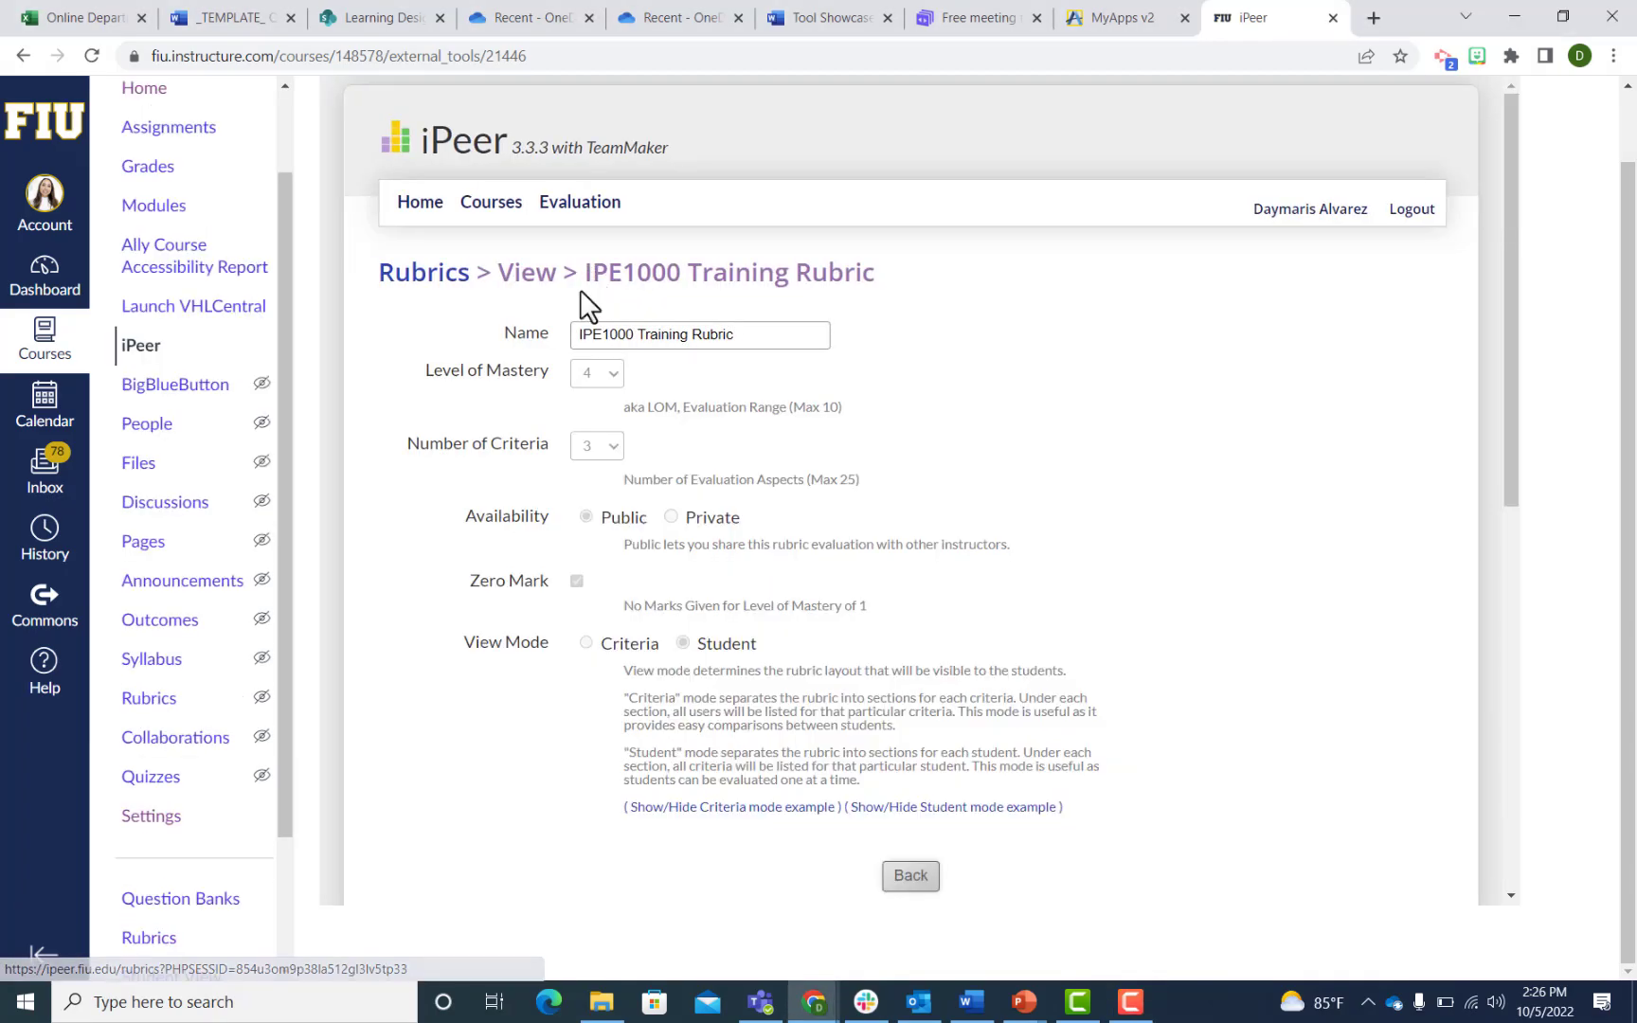
{"action": "scroll", "coordinate": [997, 537], "scroll_direction": "down", "scroll_amount": 8}
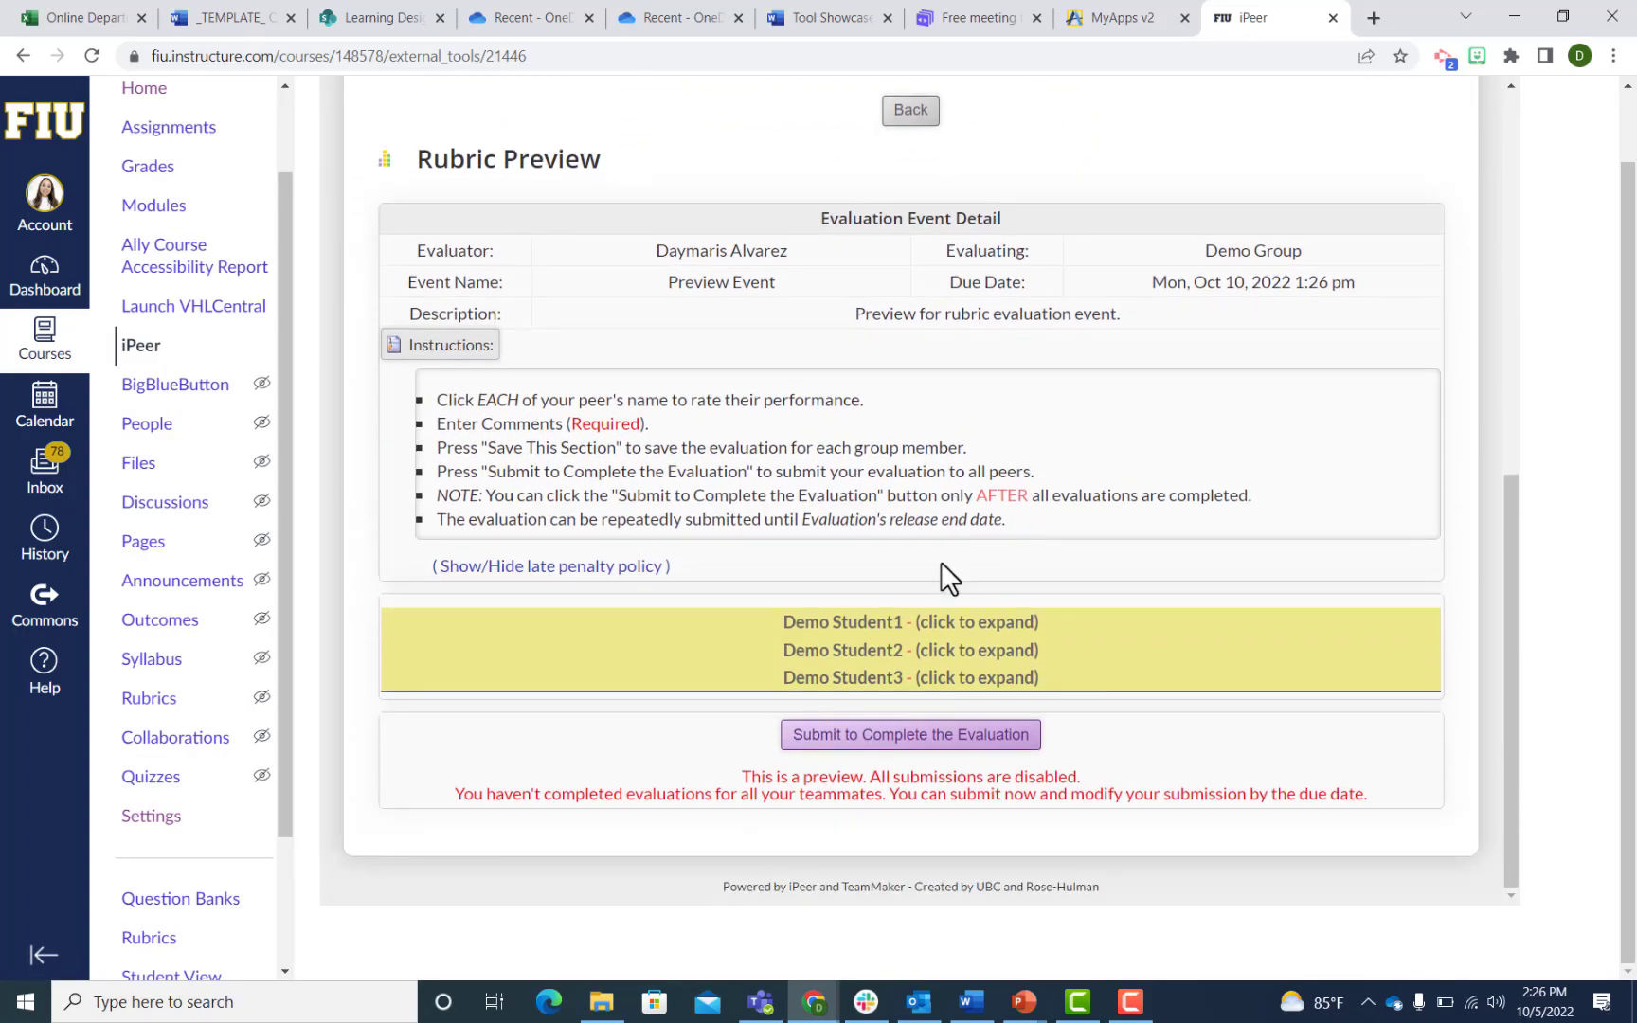
{"action": "left_click", "coordinate": [877, 625]}
{"action": "scroll", "coordinate": [878, 635], "scroll_direction": "down", "scroll_amount": 3}
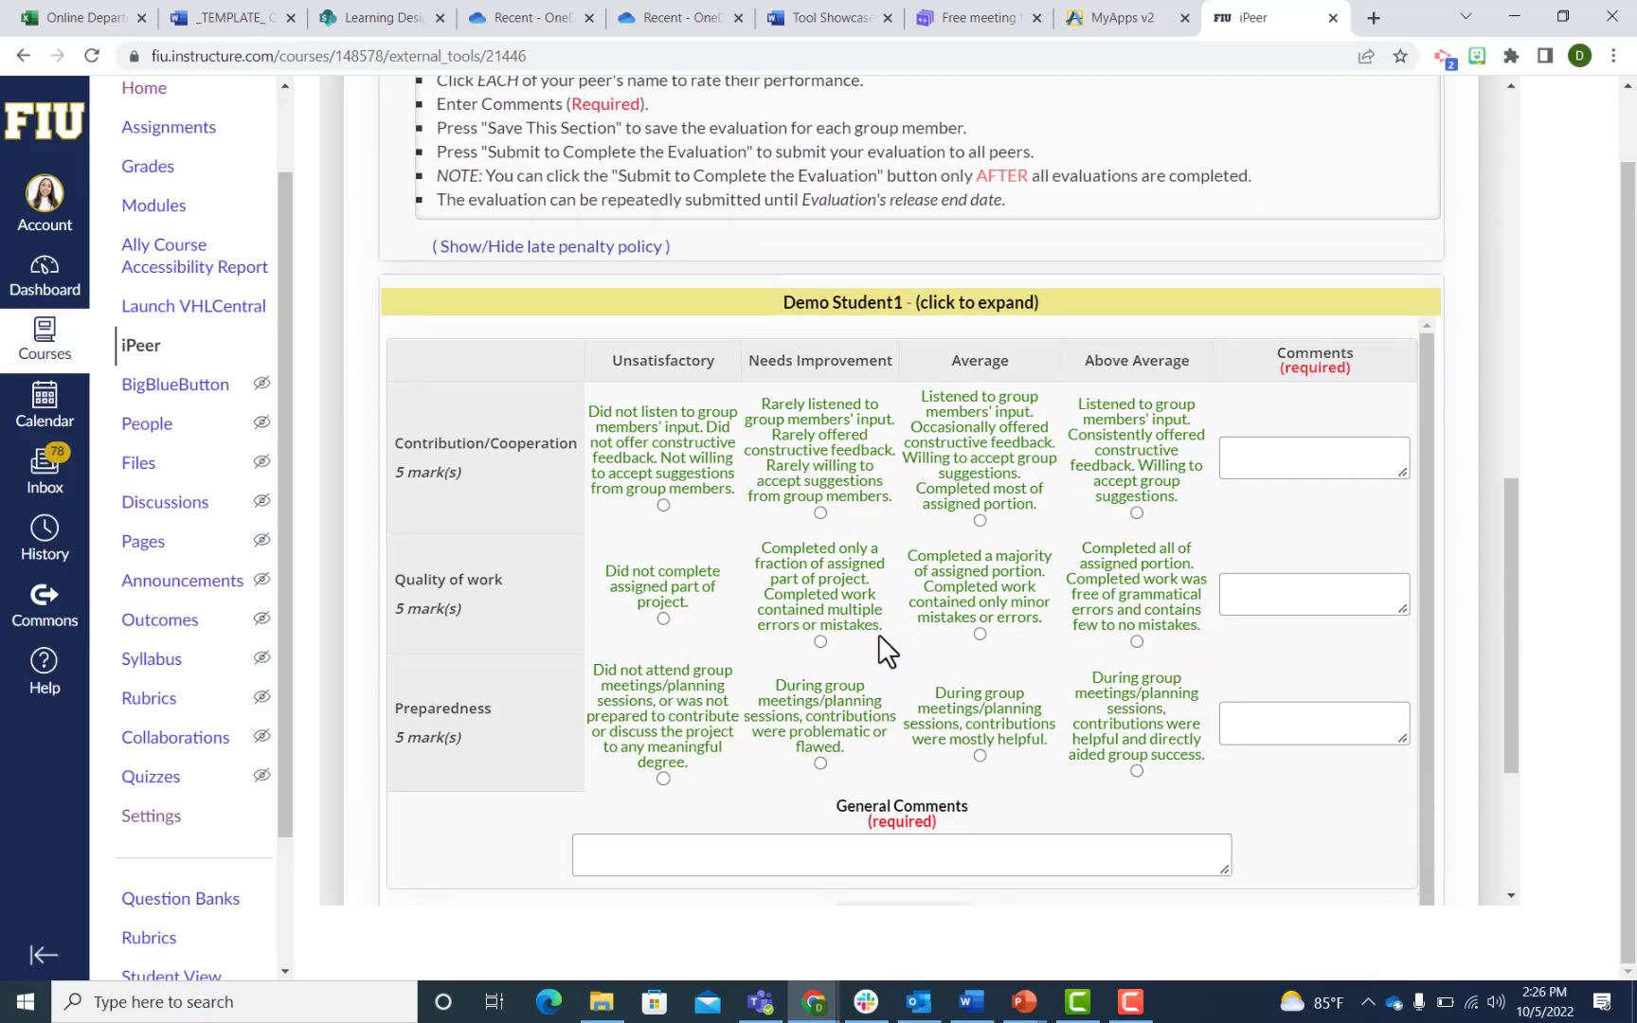
{"action": "scroll", "coordinate": [878, 635], "scroll_direction": "down", "scroll_amount": 1}
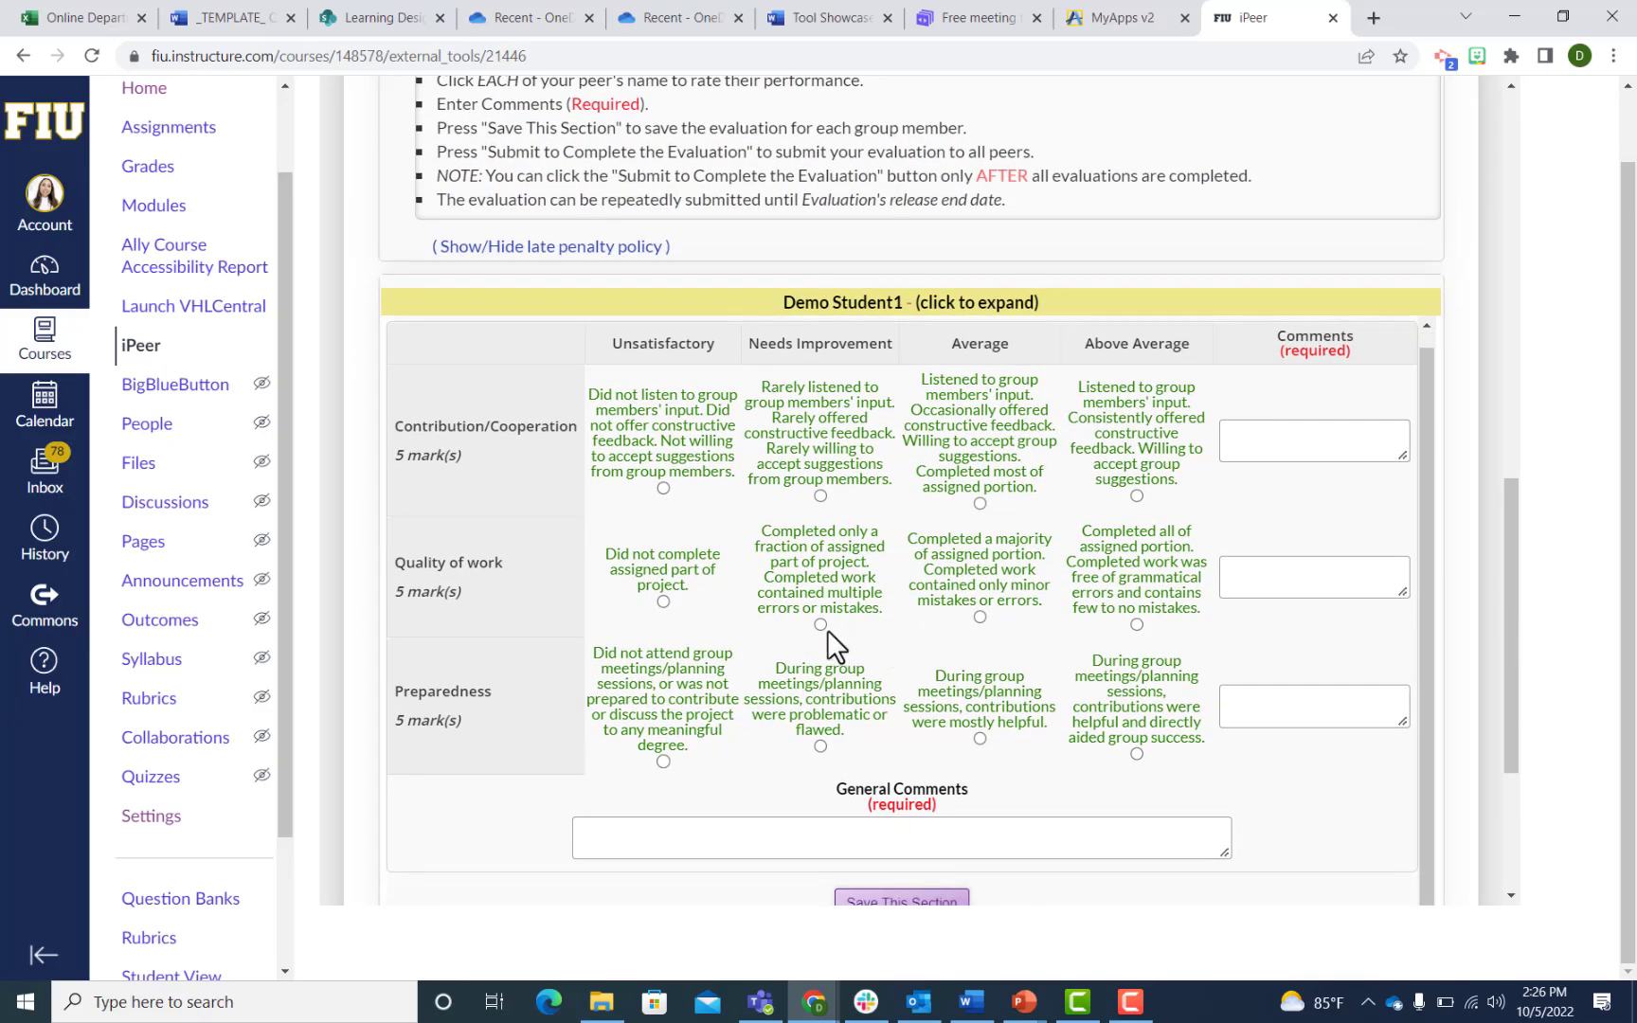
{"action": "scroll", "coordinate": [824, 631], "scroll_direction": "up", "scroll_amount": 1}
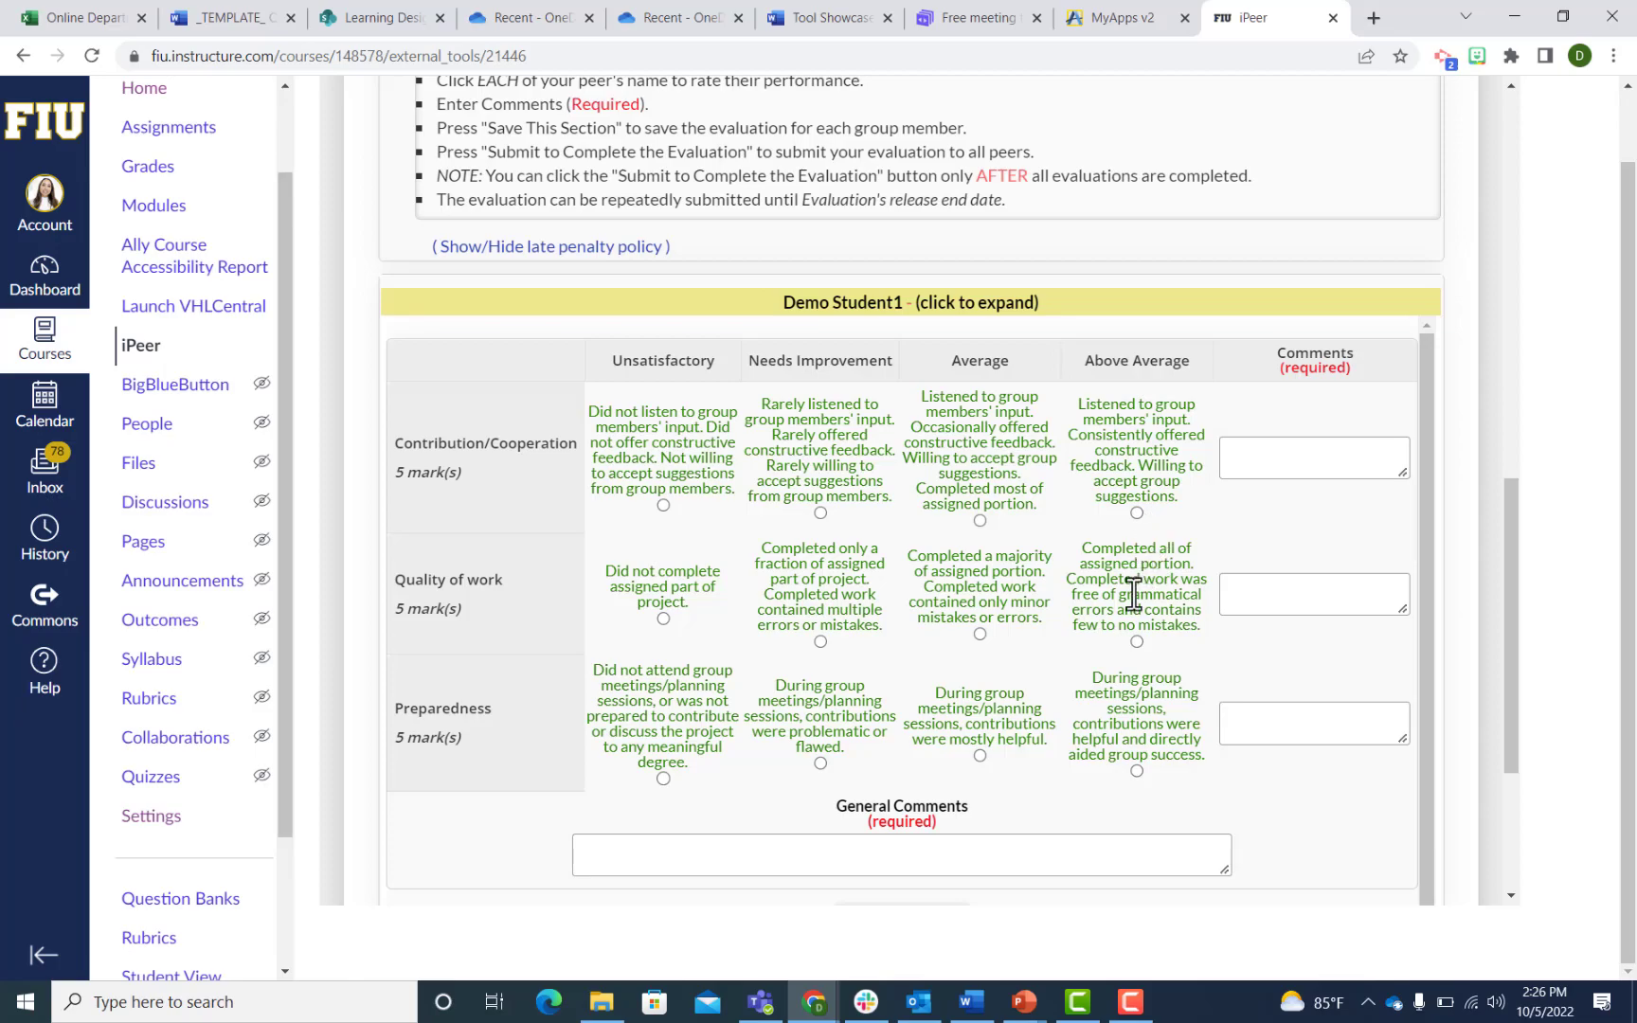
{"action": "scroll", "coordinate": [1122, 598], "scroll_direction": "down", "scroll_amount": 3}
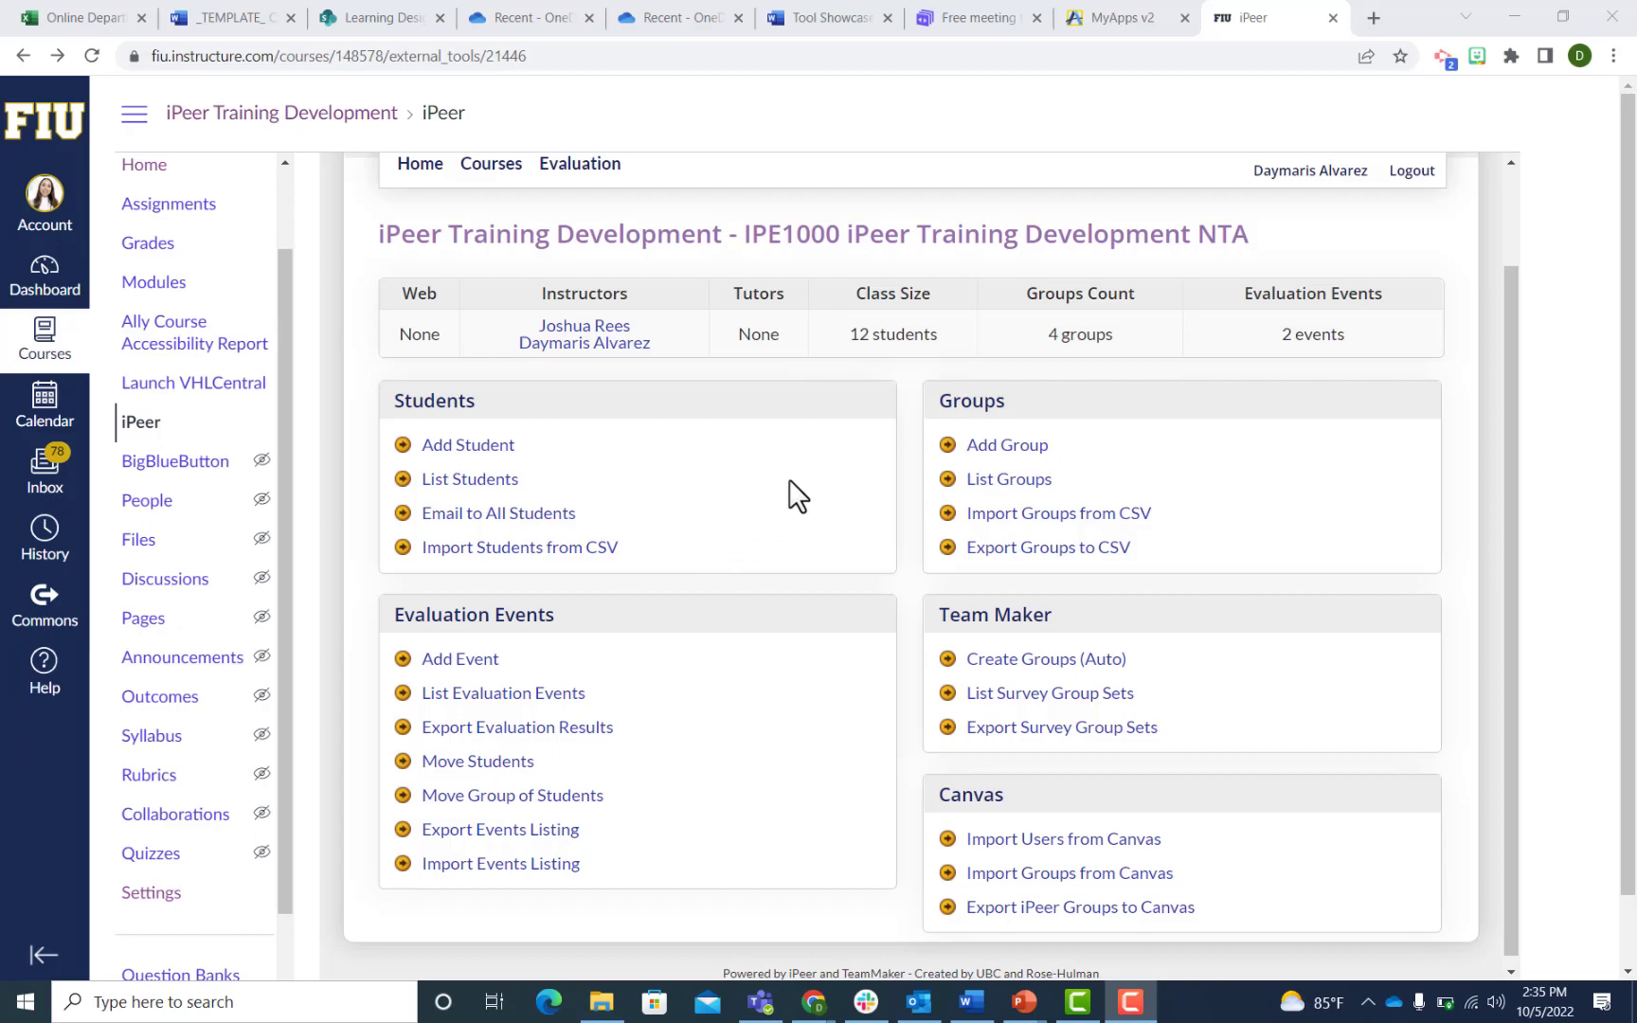
Start adding an evaluation event and select iPeer Training Development - IPE1000 iPeer Training Development NTA as its course.
{"action": "scroll", "coordinate": [794, 498], "scroll_direction": "up", "scroll_amount": 2}
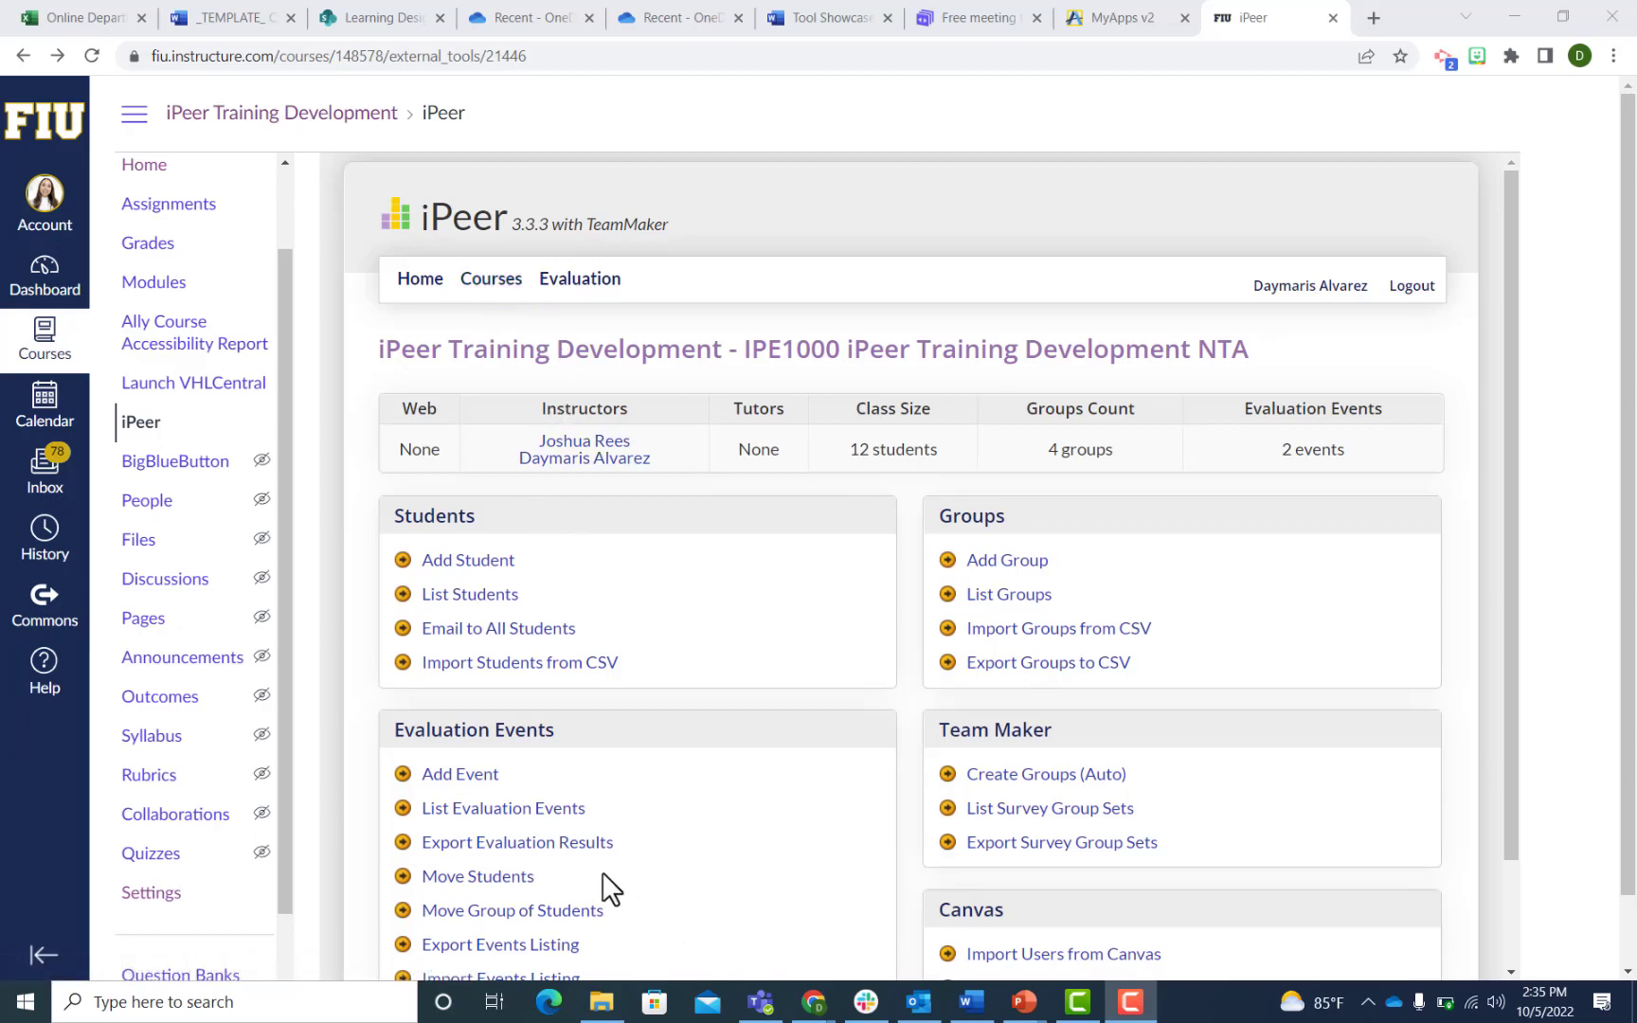
{"action": "scroll", "coordinate": [607, 890], "scroll_direction": "down", "scroll_amount": 2}
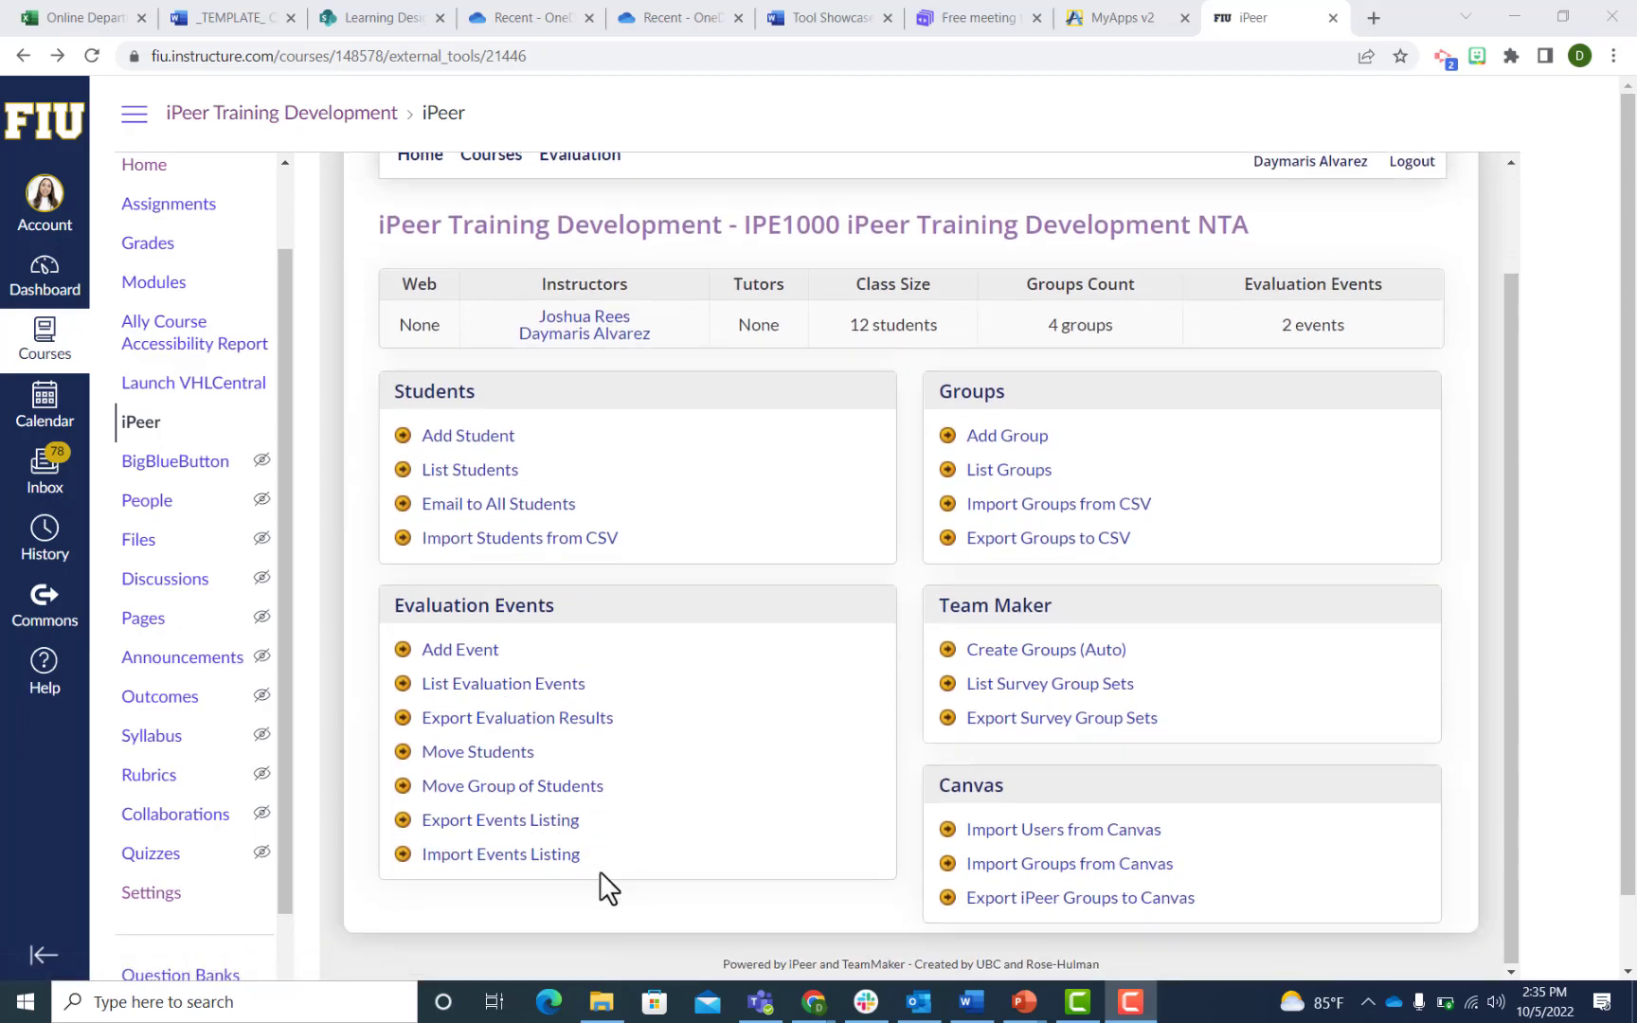
{"action": "left_click", "coordinate": [461, 649]}
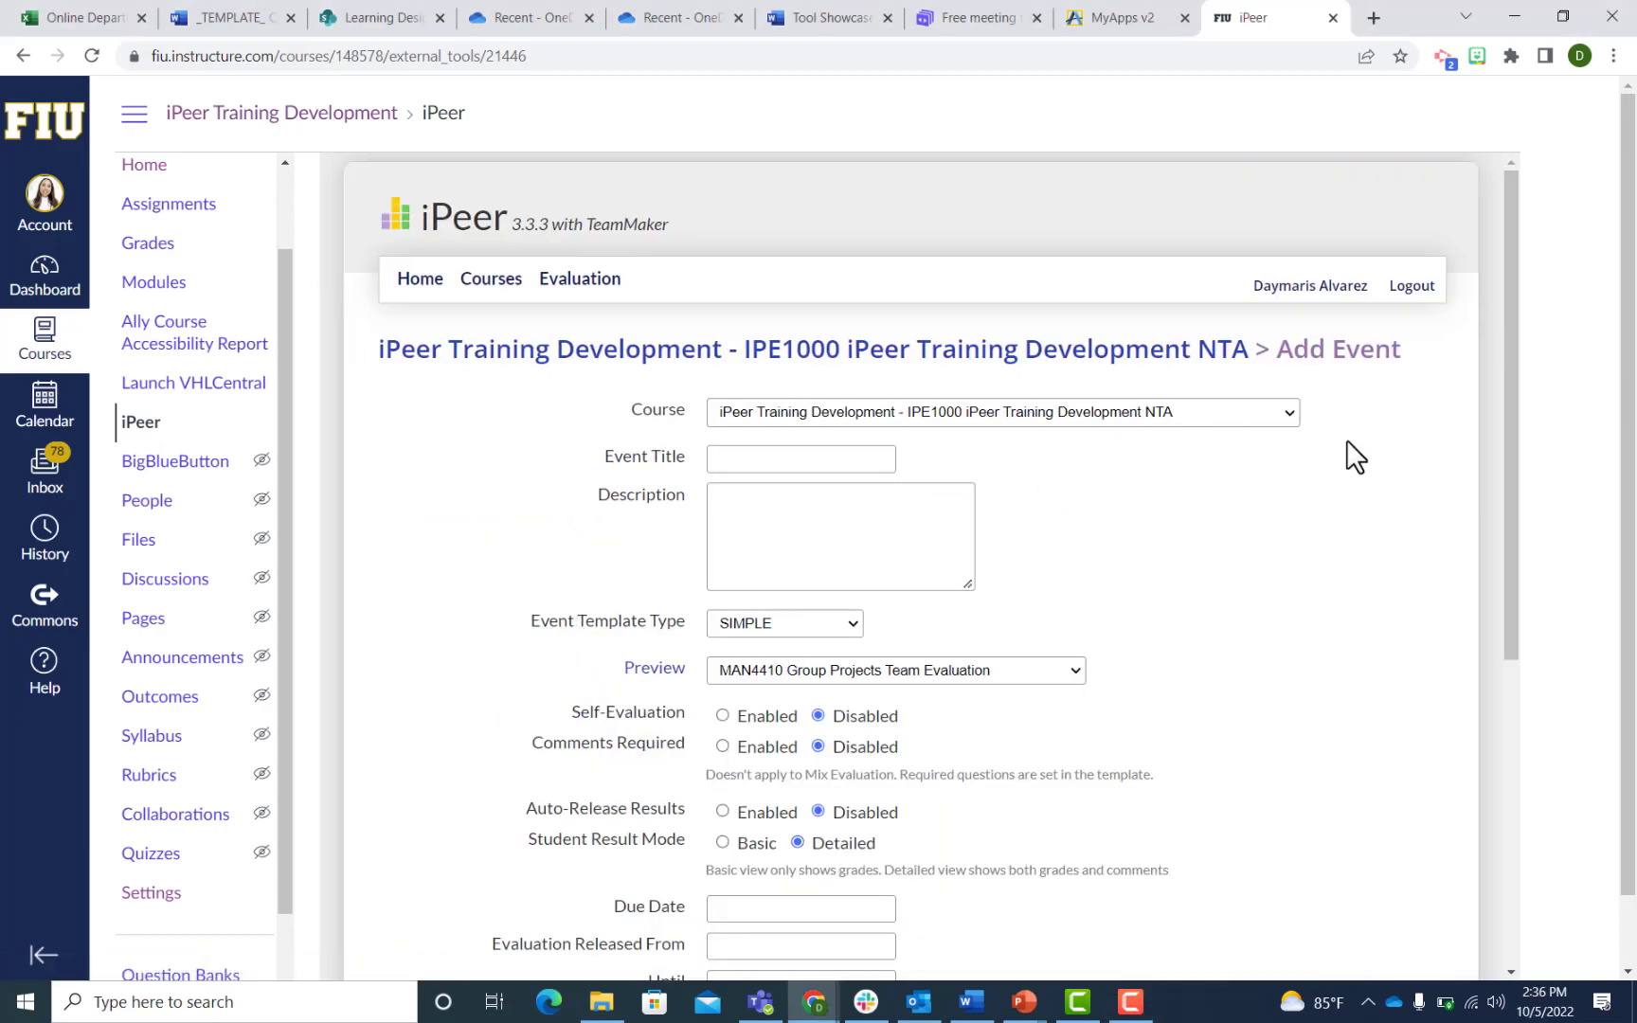
{"action": "scroll", "coordinate": [1348, 480], "scroll_direction": "down", "scroll_amount": 2}
{"action": "scroll", "coordinate": [1348, 479], "scroll_direction": "up", "scroll_amount": 1}
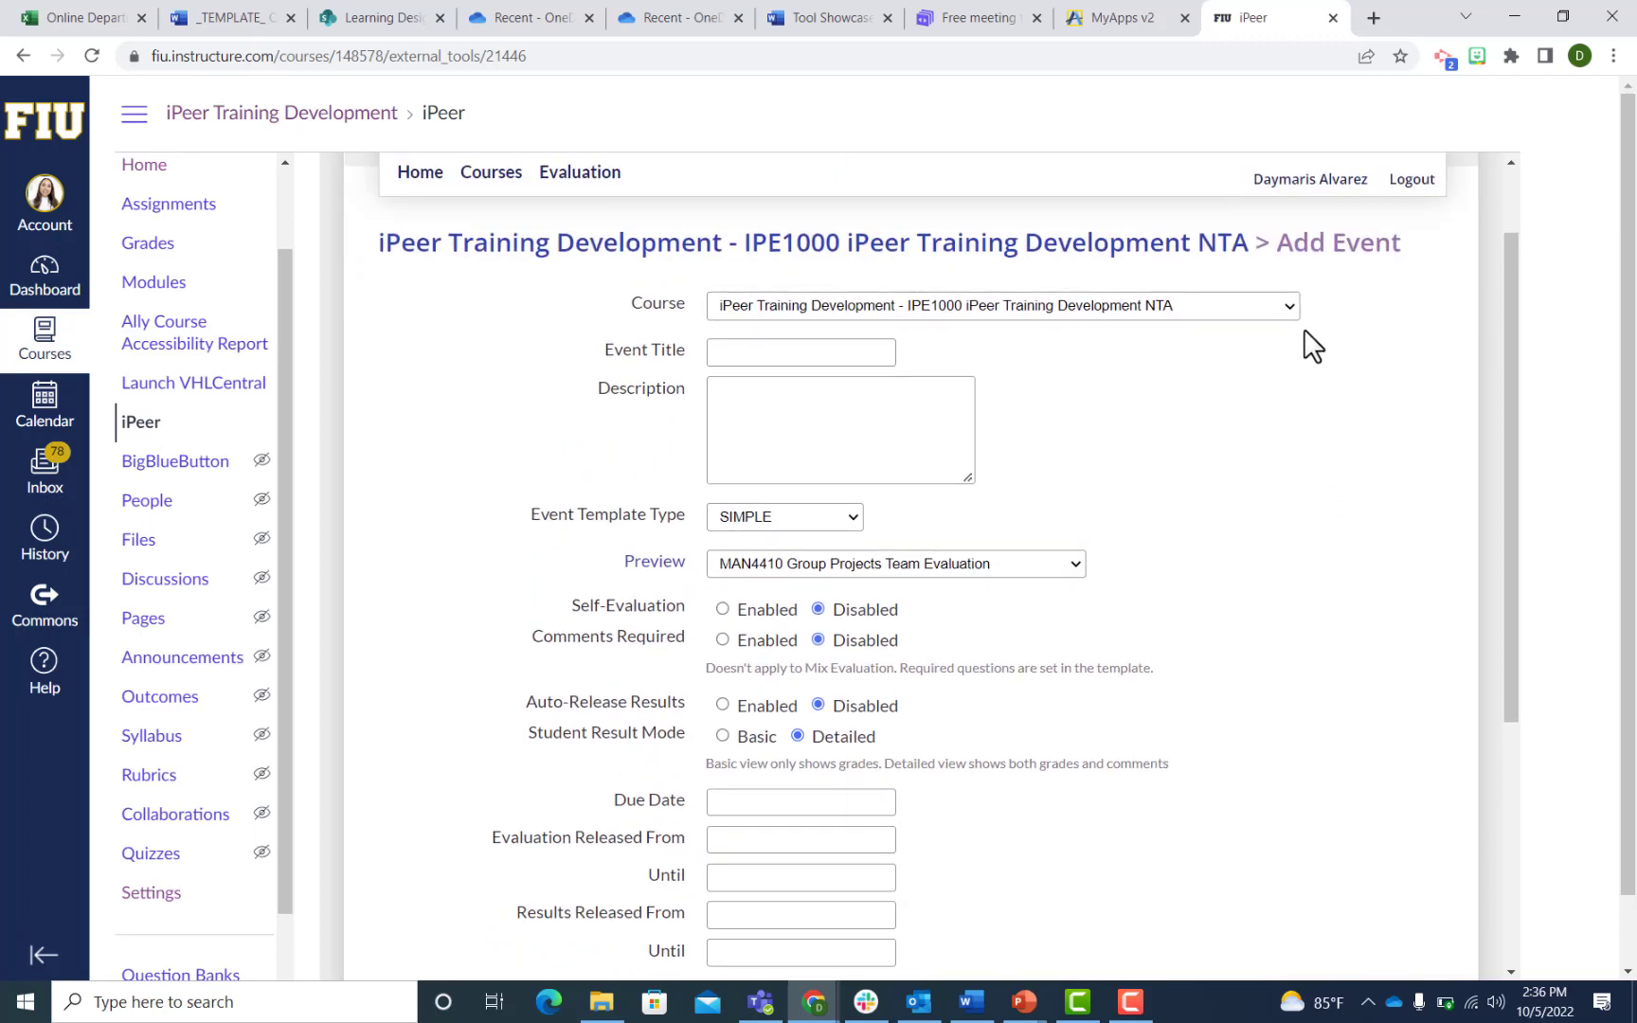
{"action": "left_click", "coordinate": [1288, 308]}
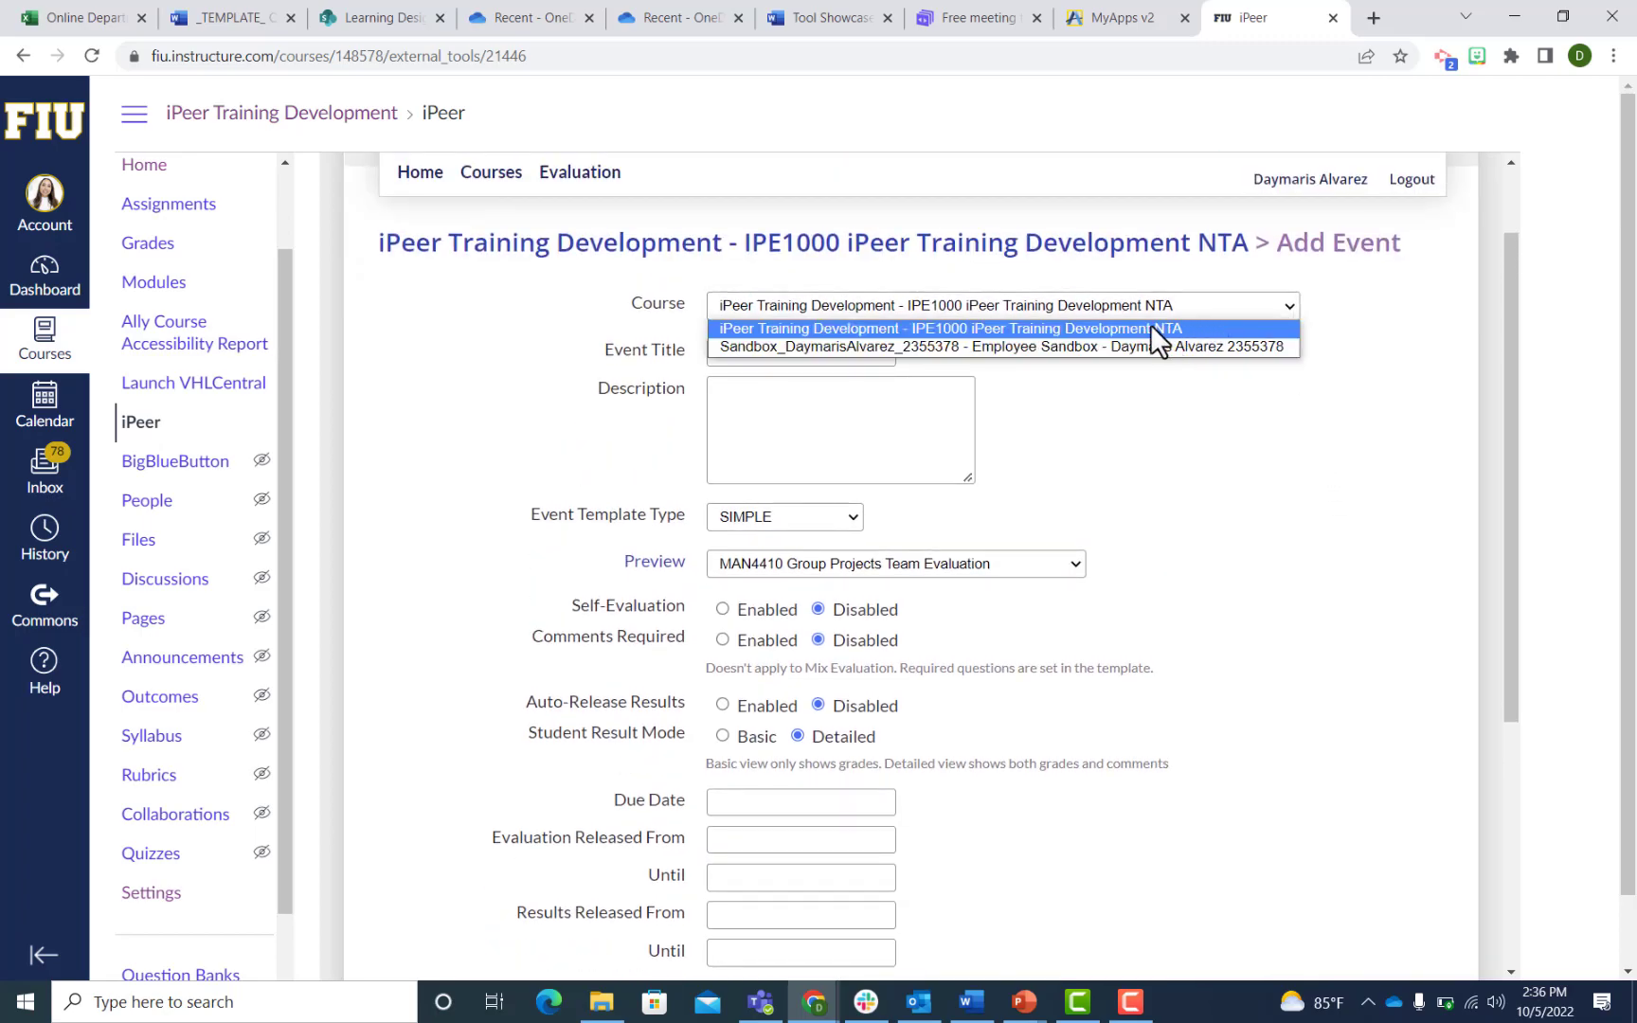
{"action": "left_click", "coordinate": [1177, 326]}
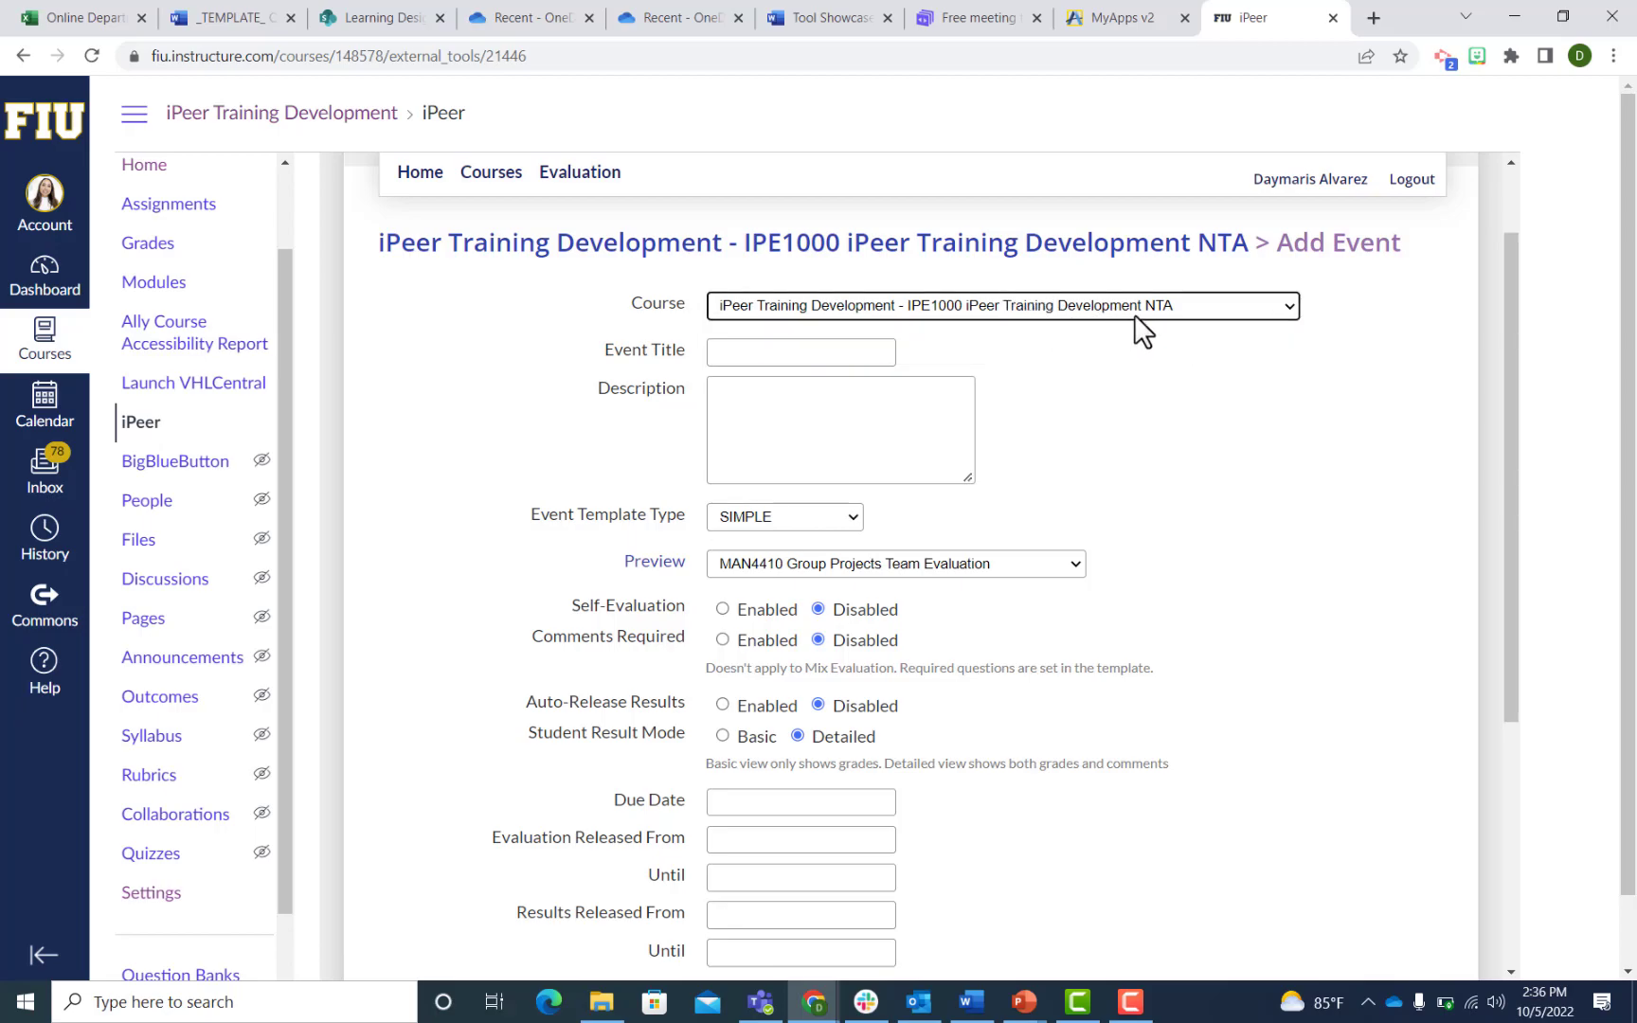
{"action": "left_click", "coordinate": [1286, 307]}
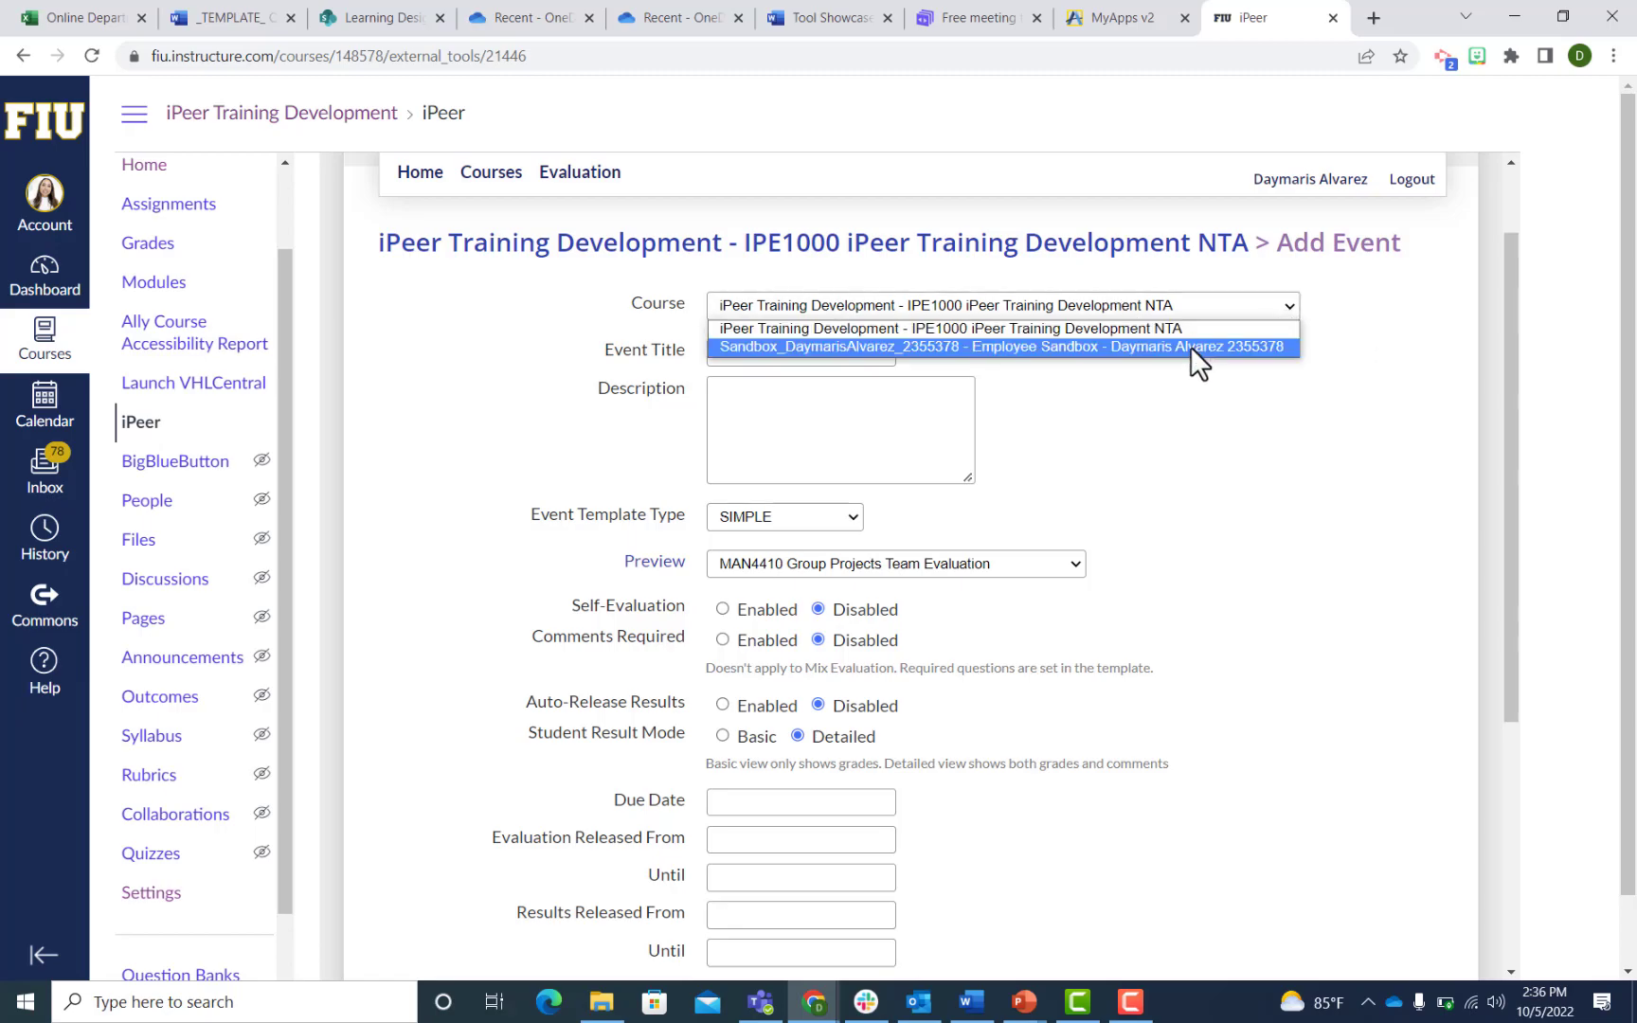
{"action": "left_click", "coordinate": [1070, 328]}
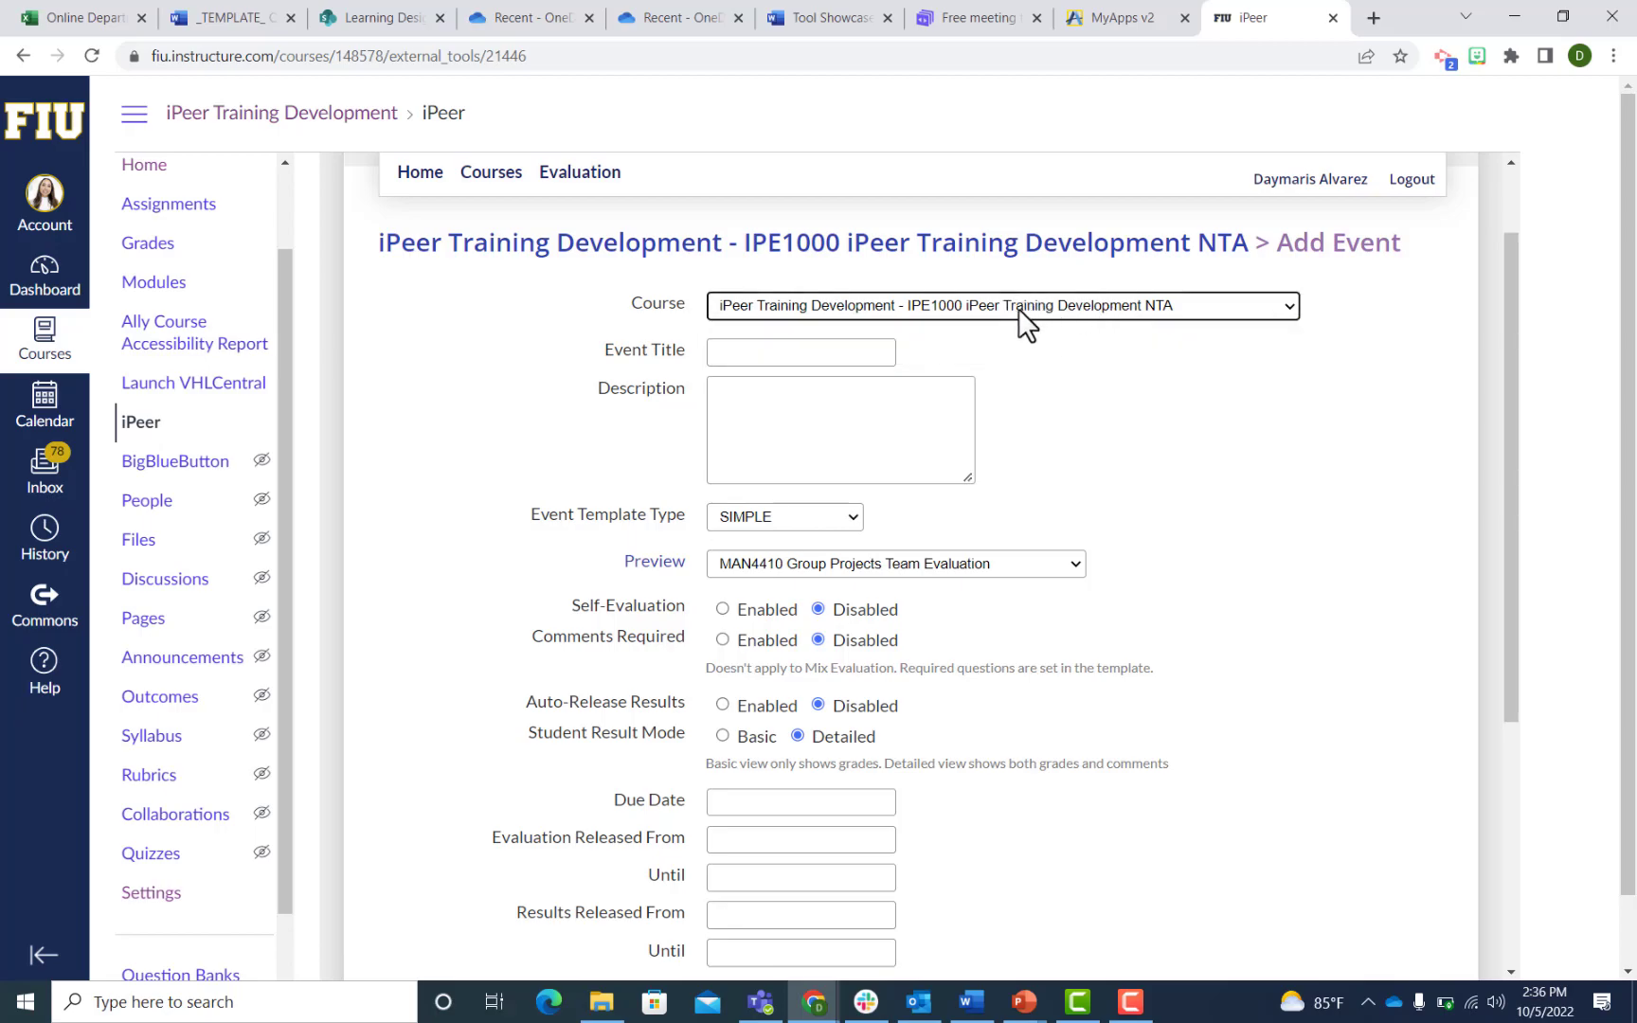
Title the event "Peer Evaluation" and enter "Peer evaluation" as its description.
{"action": "left_click", "coordinate": [825, 352]}
{"action": "type", "text": "Peer Evaluation"}
{"action": "left_click", "coordinate": [786, 383]}
{"action": "type", "text": "Peer evaluation"}
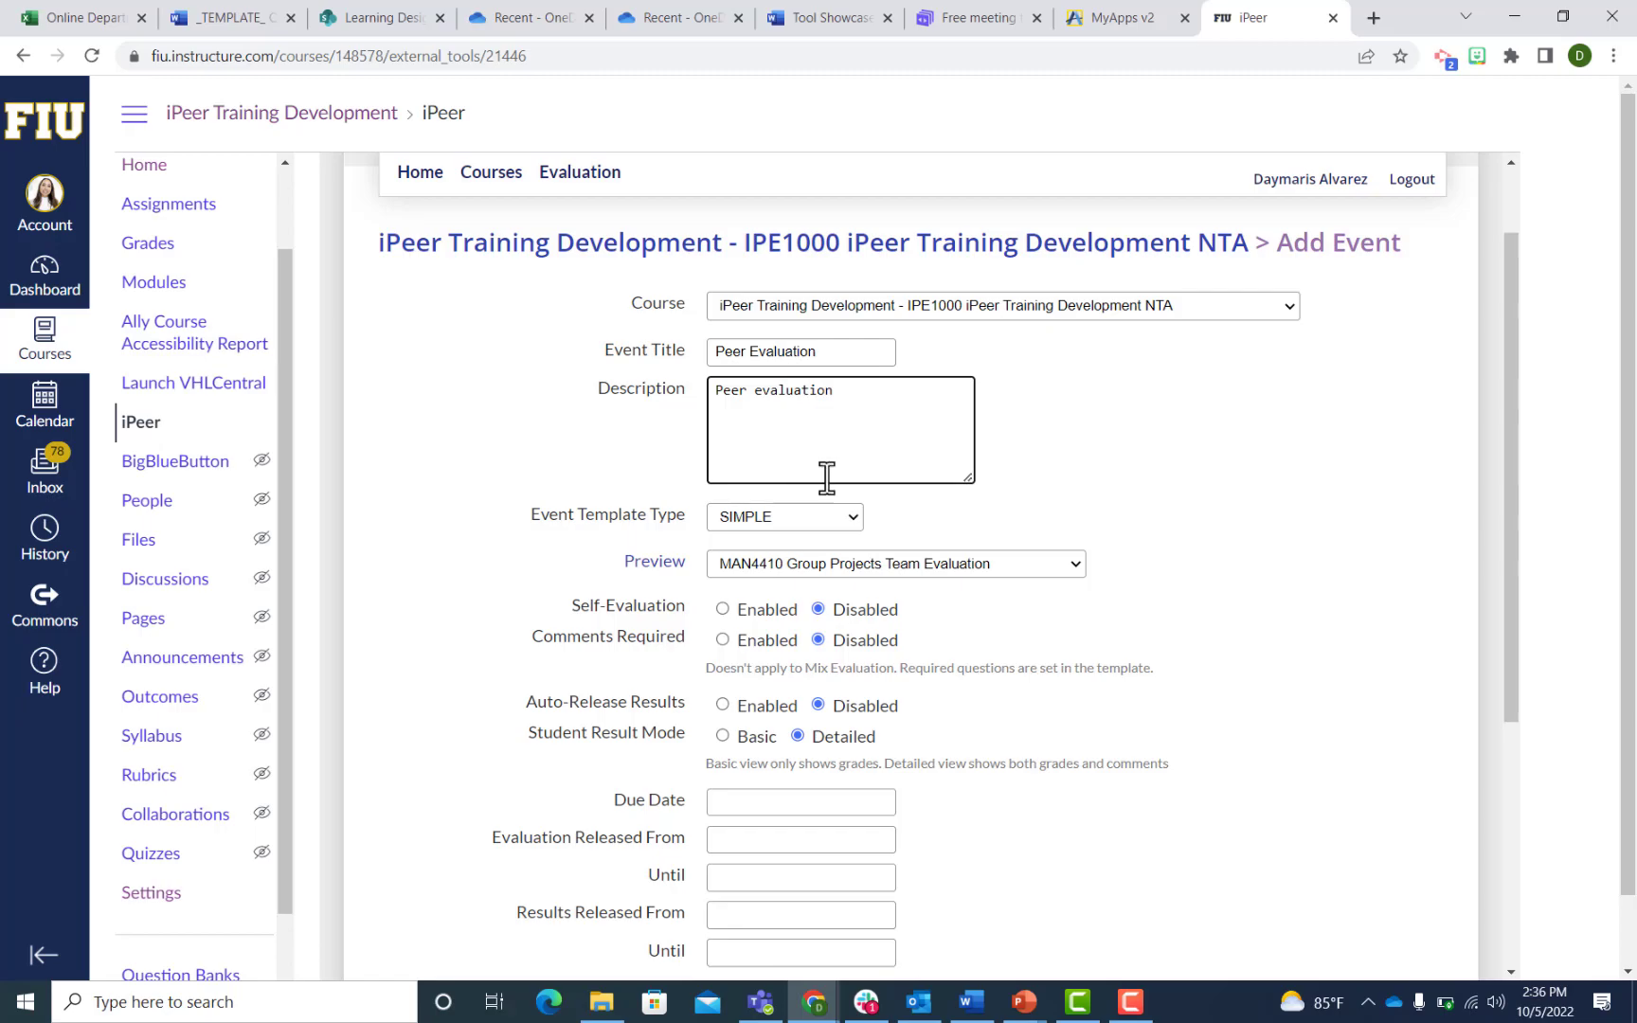
Set the event template type to RUBRIC and select the IPE1000 Training Rubric as the template.
{"action": "left_click", "coordinate": [853, 519]}
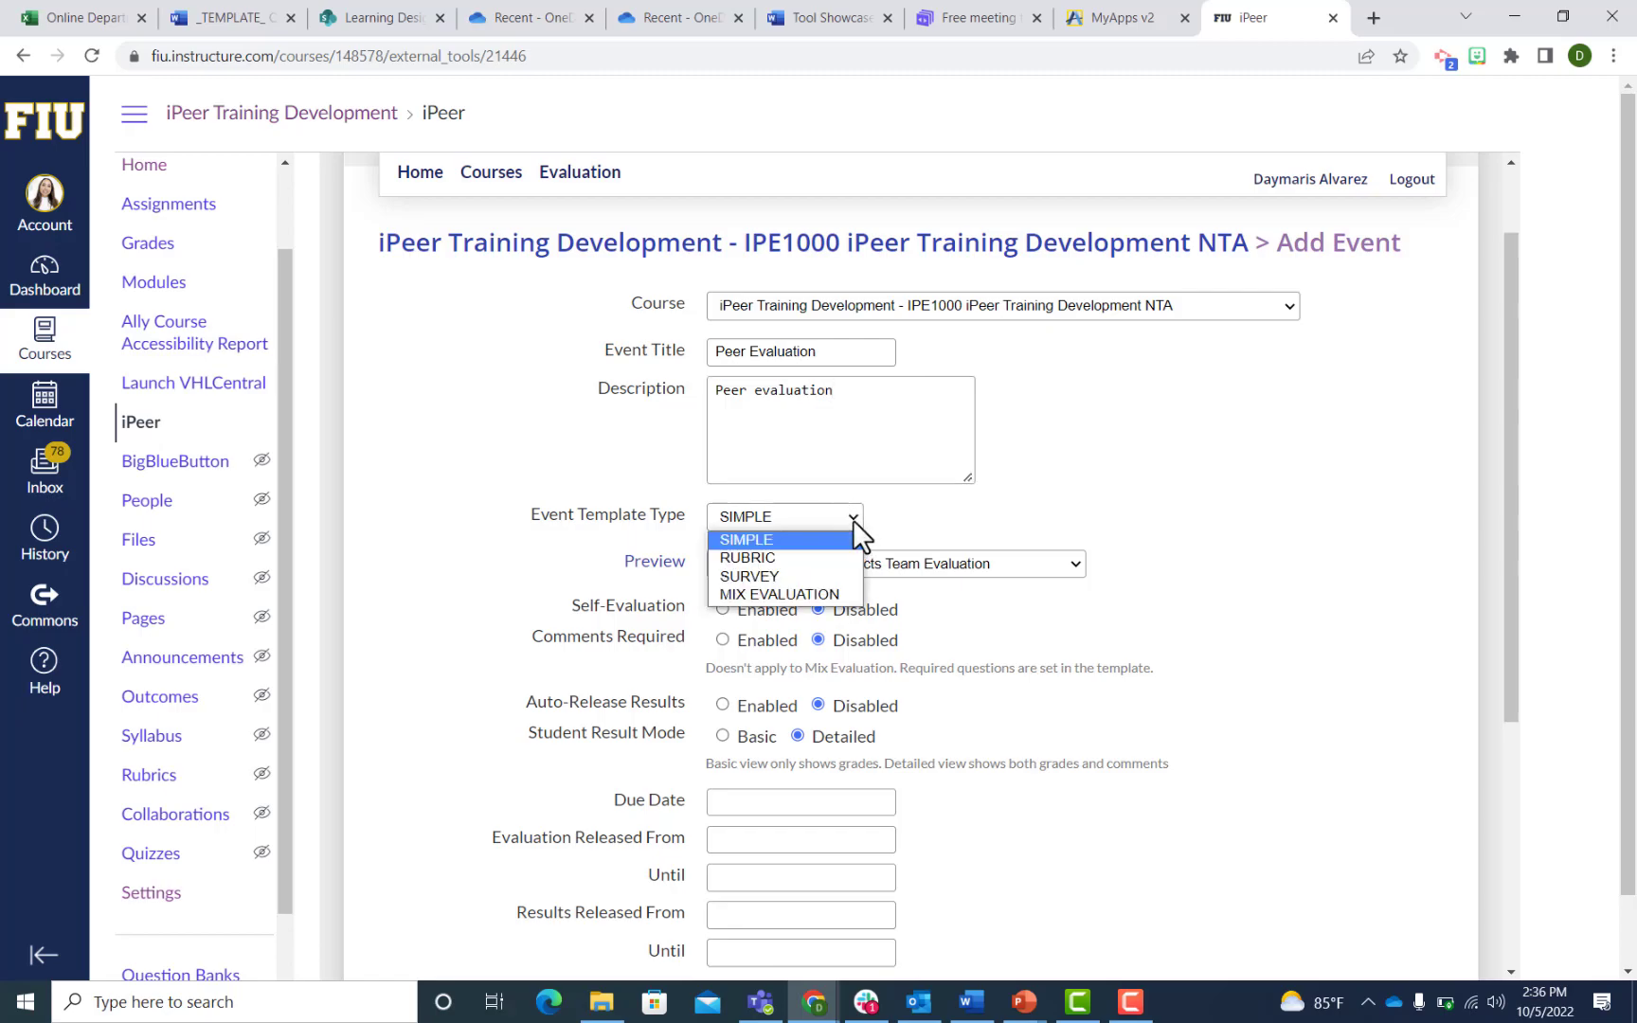
{"action": "left_click", "coordinate": [770, 558]}
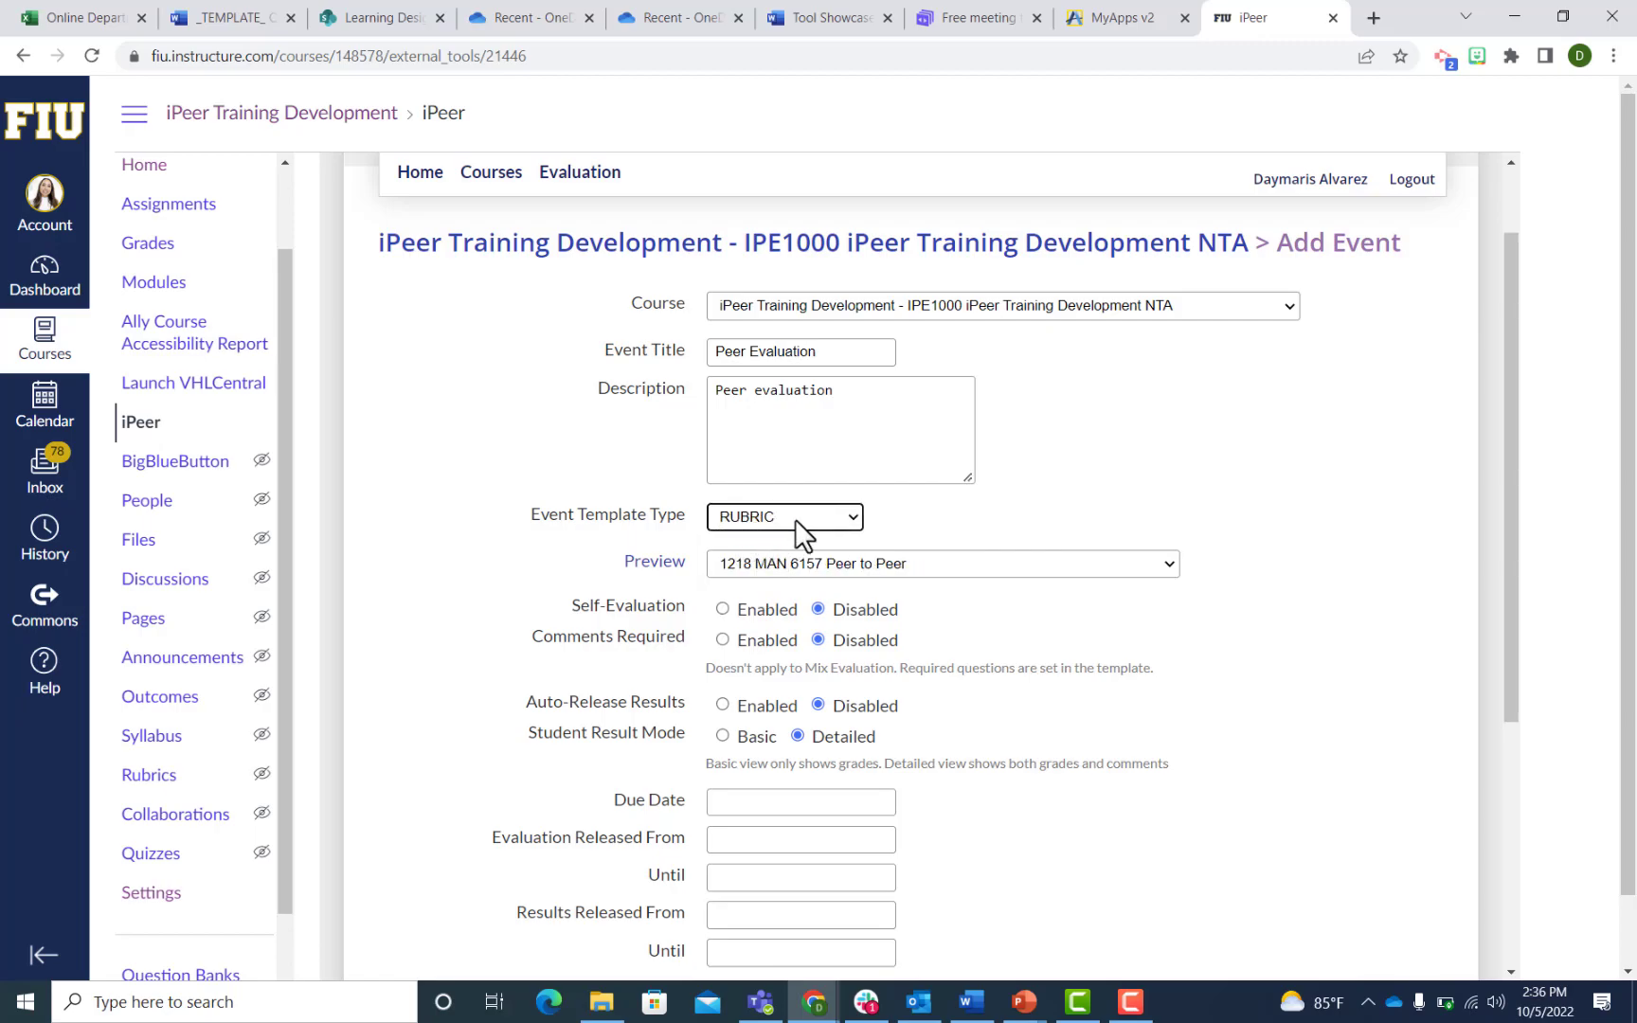
{"action": "left_click", "coordinate": [855, 516]}
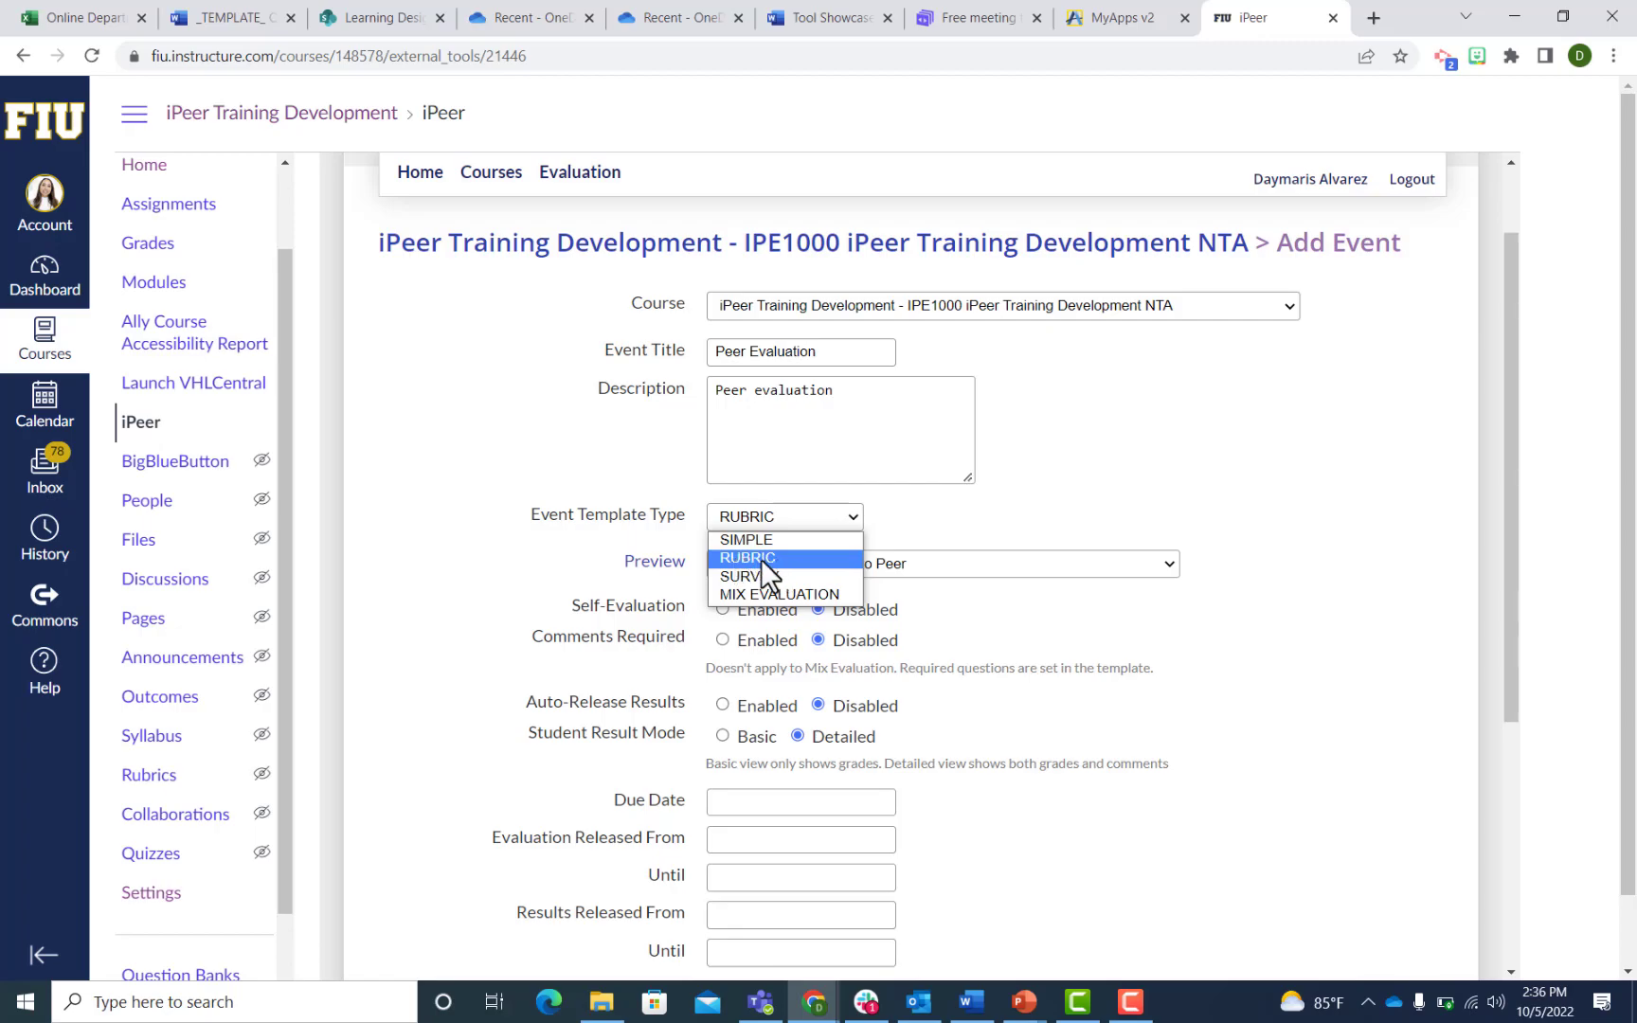
{"action": "left_click", "coordinate": [431, 567]}
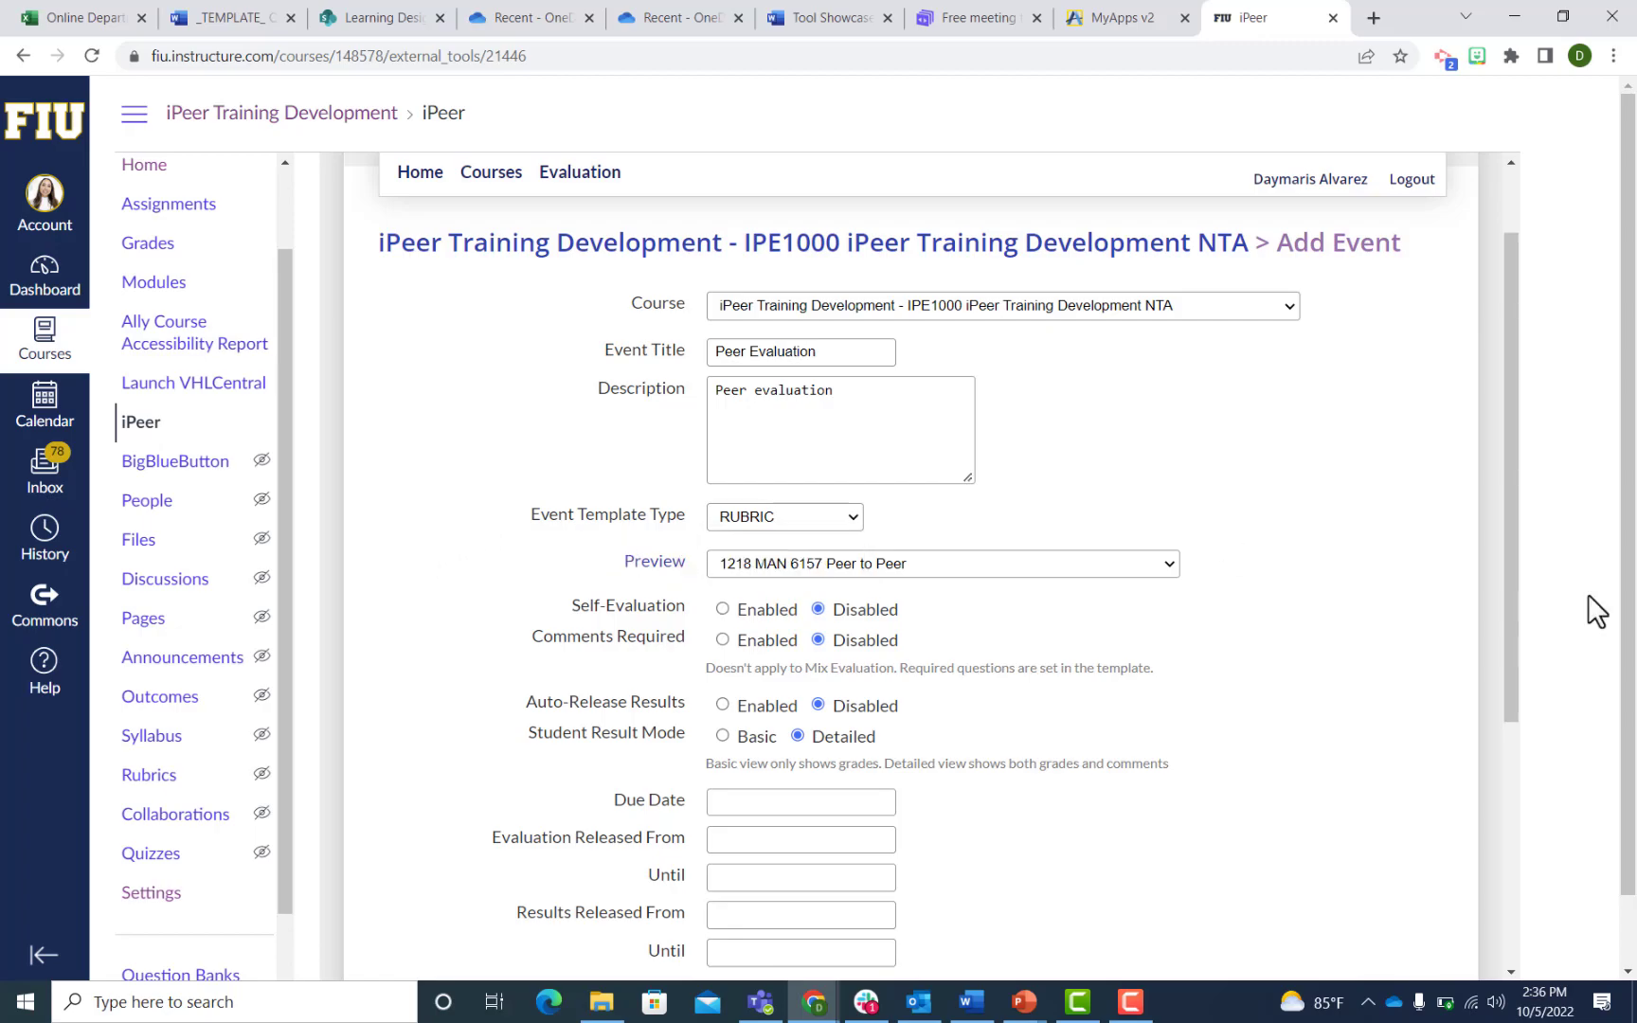
{"action": "left_click", "coordinate": [1170, 563]}
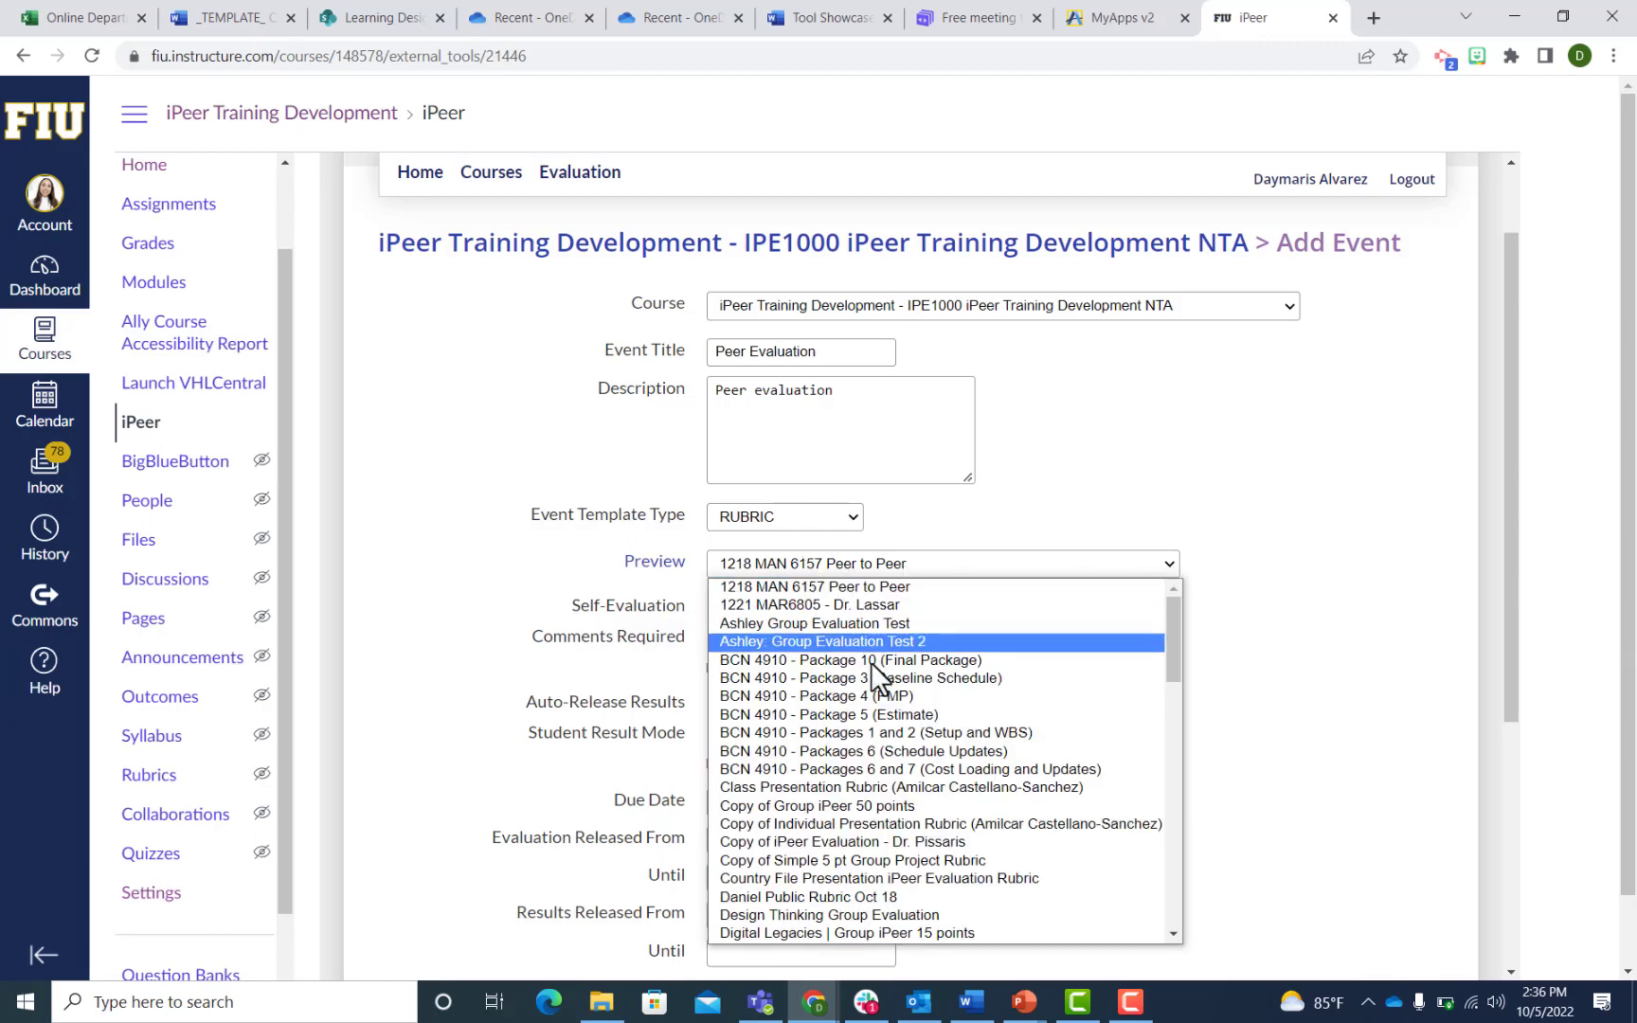
{"action": "scroll", "coordinate": [890, 801], "scroll_direction": "down", "scroll_amount": 3}
{"action": "scroll", "coordinate": [891, 801], "scroll_direction": "down", "scroll_amount": 6}
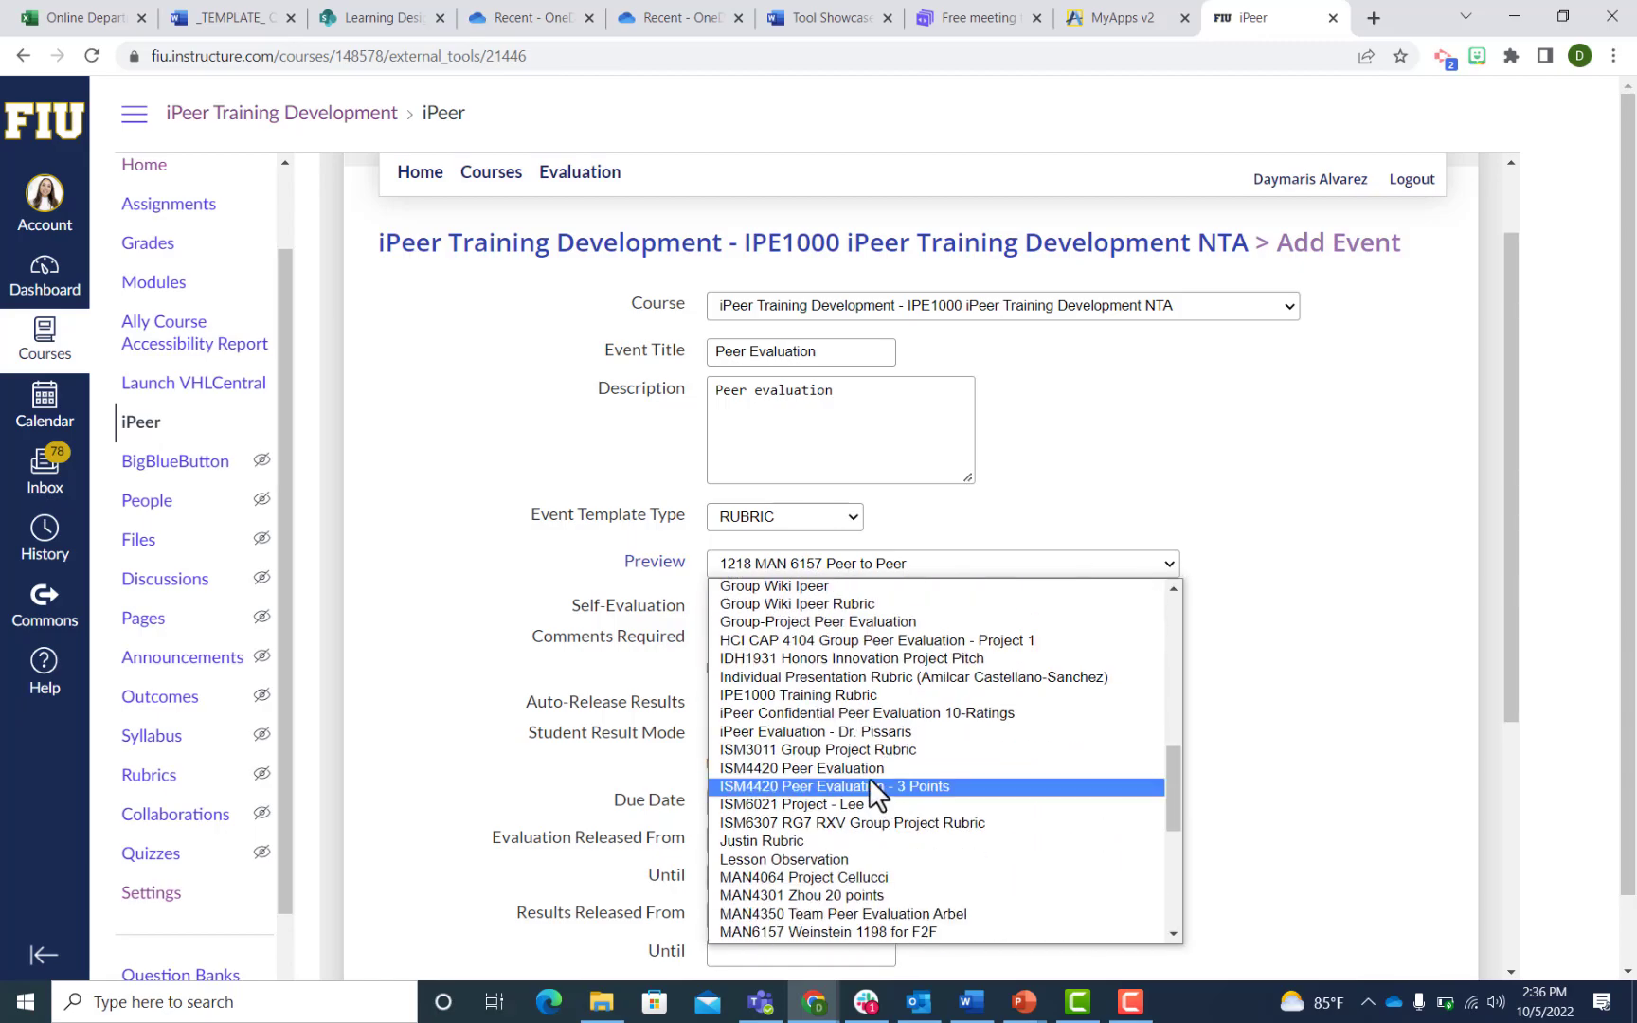
{"action": "left_click", "coordinate": [844, 697]}
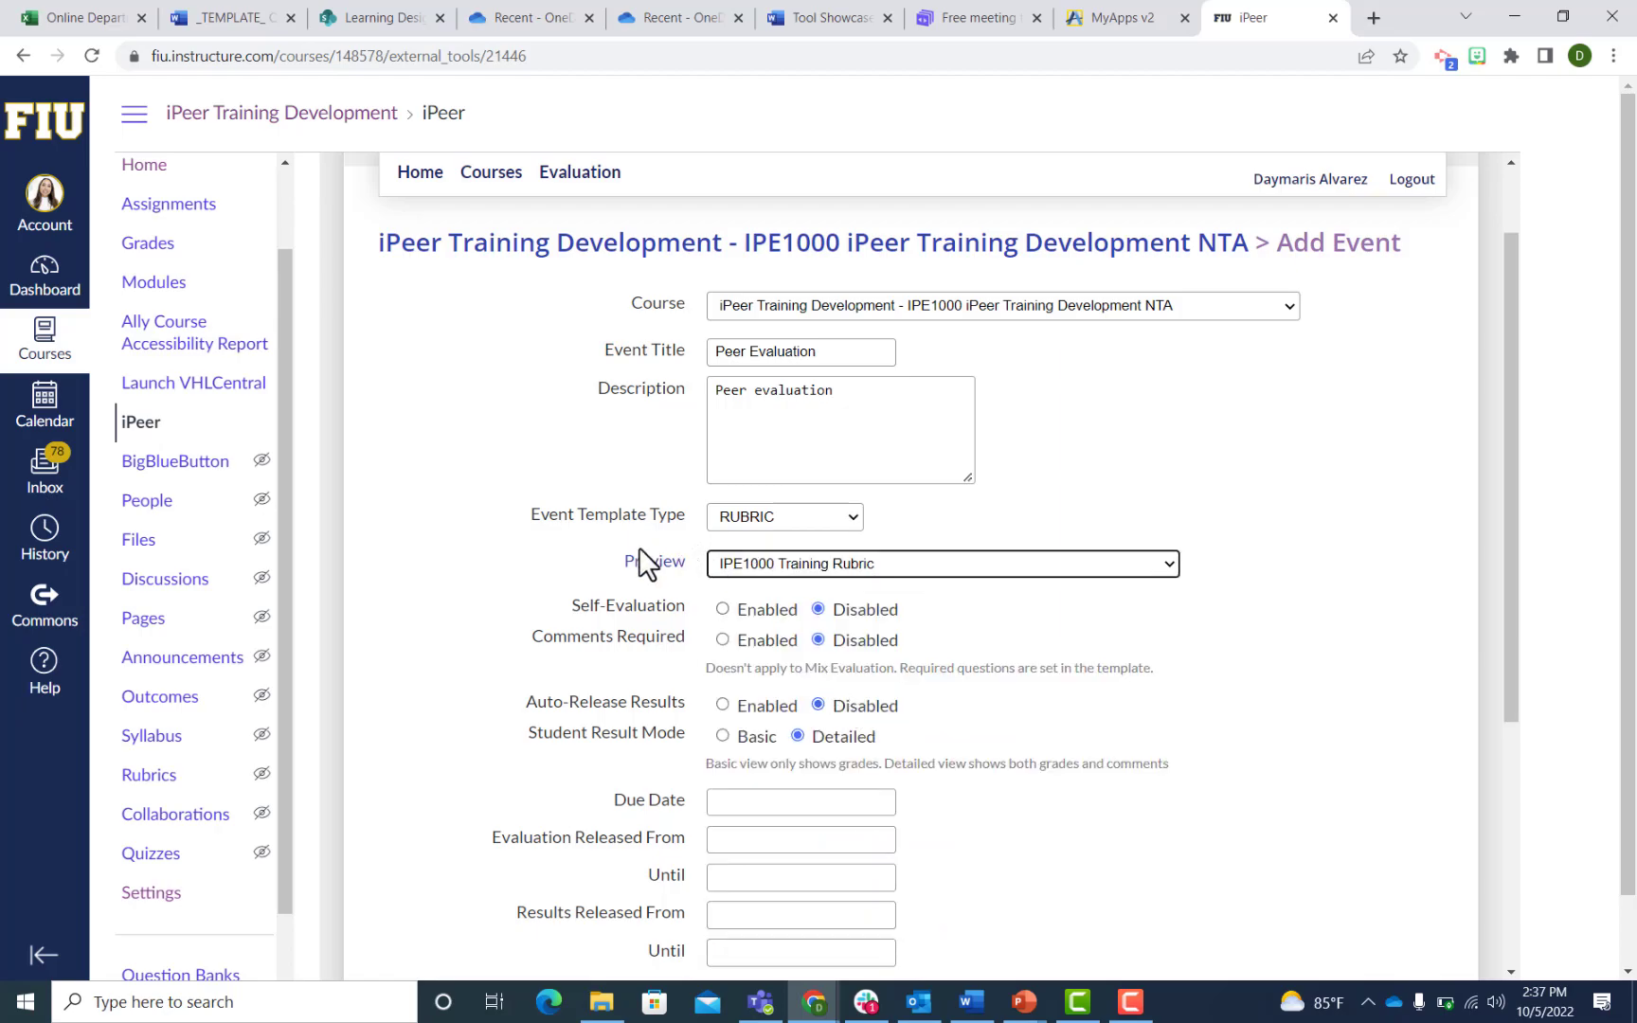
Preview the selected IPE1000 Training Rubric, examine Demo Student1's rating form, and return to the event form.
{"action": "left_click", "coordinate": [661, 565]}
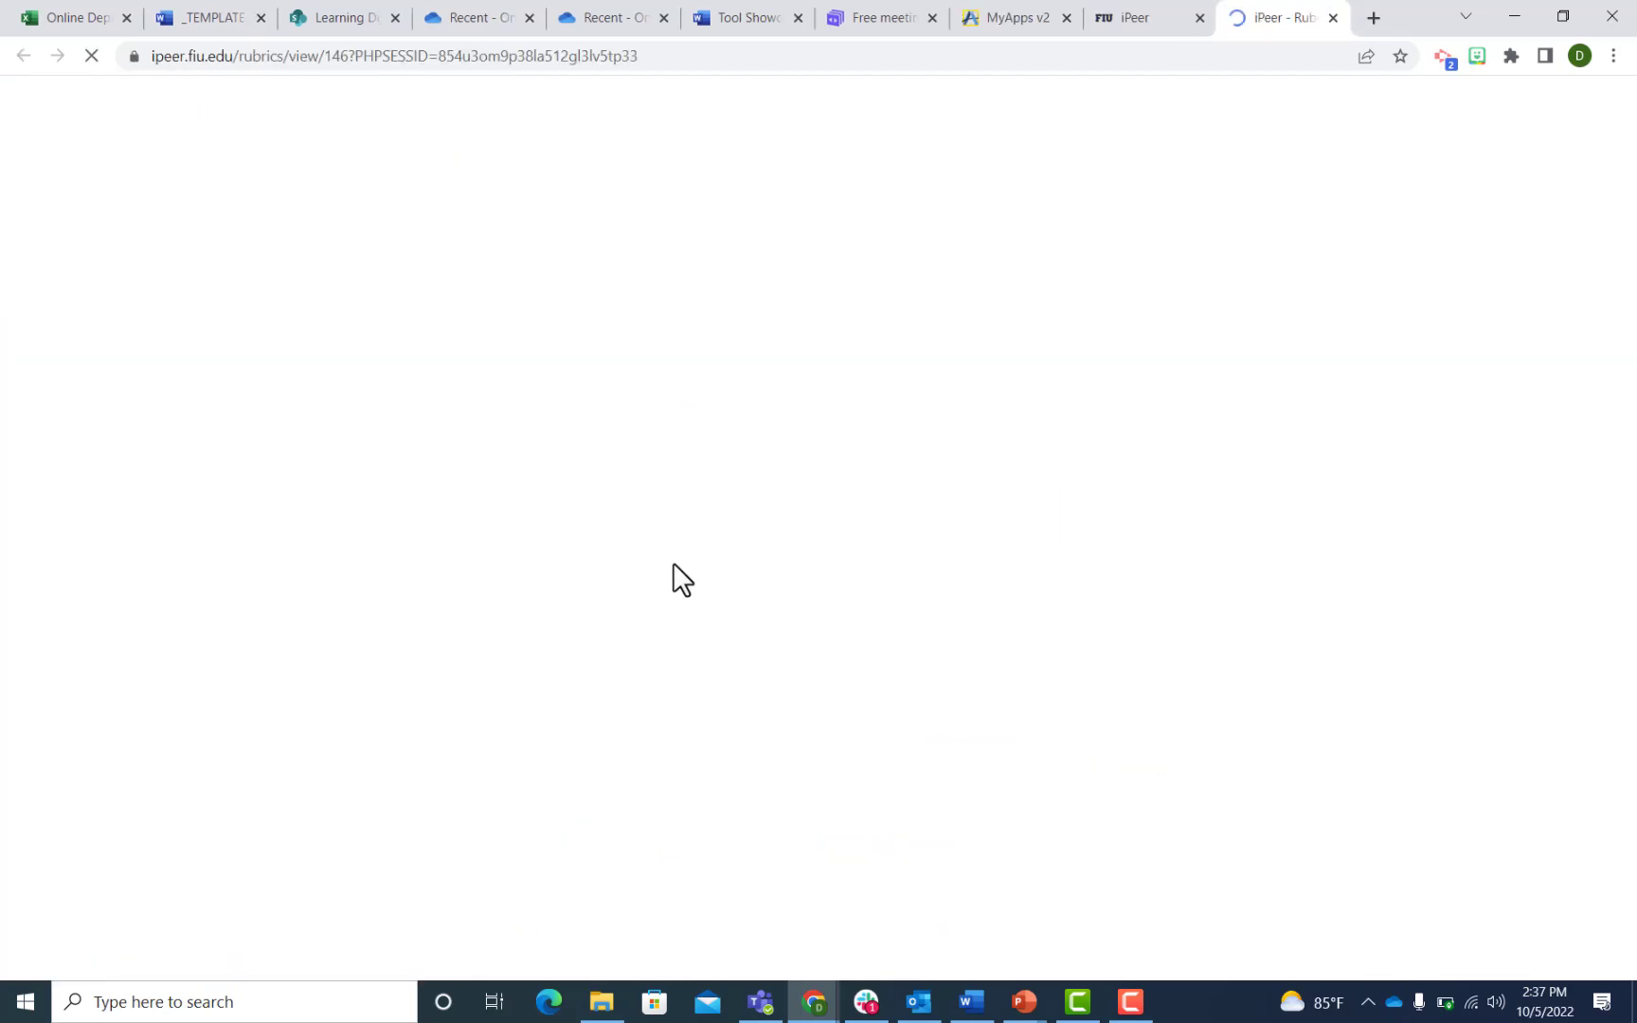
{"action": "scroll", "coordinate": [682, 558], "scroll_direction": "down", "scroll_amount": 1}
{"action": "scroll", "coordinate": [768, 832], "scroll_direction": "down", "scroll_amount": 7}
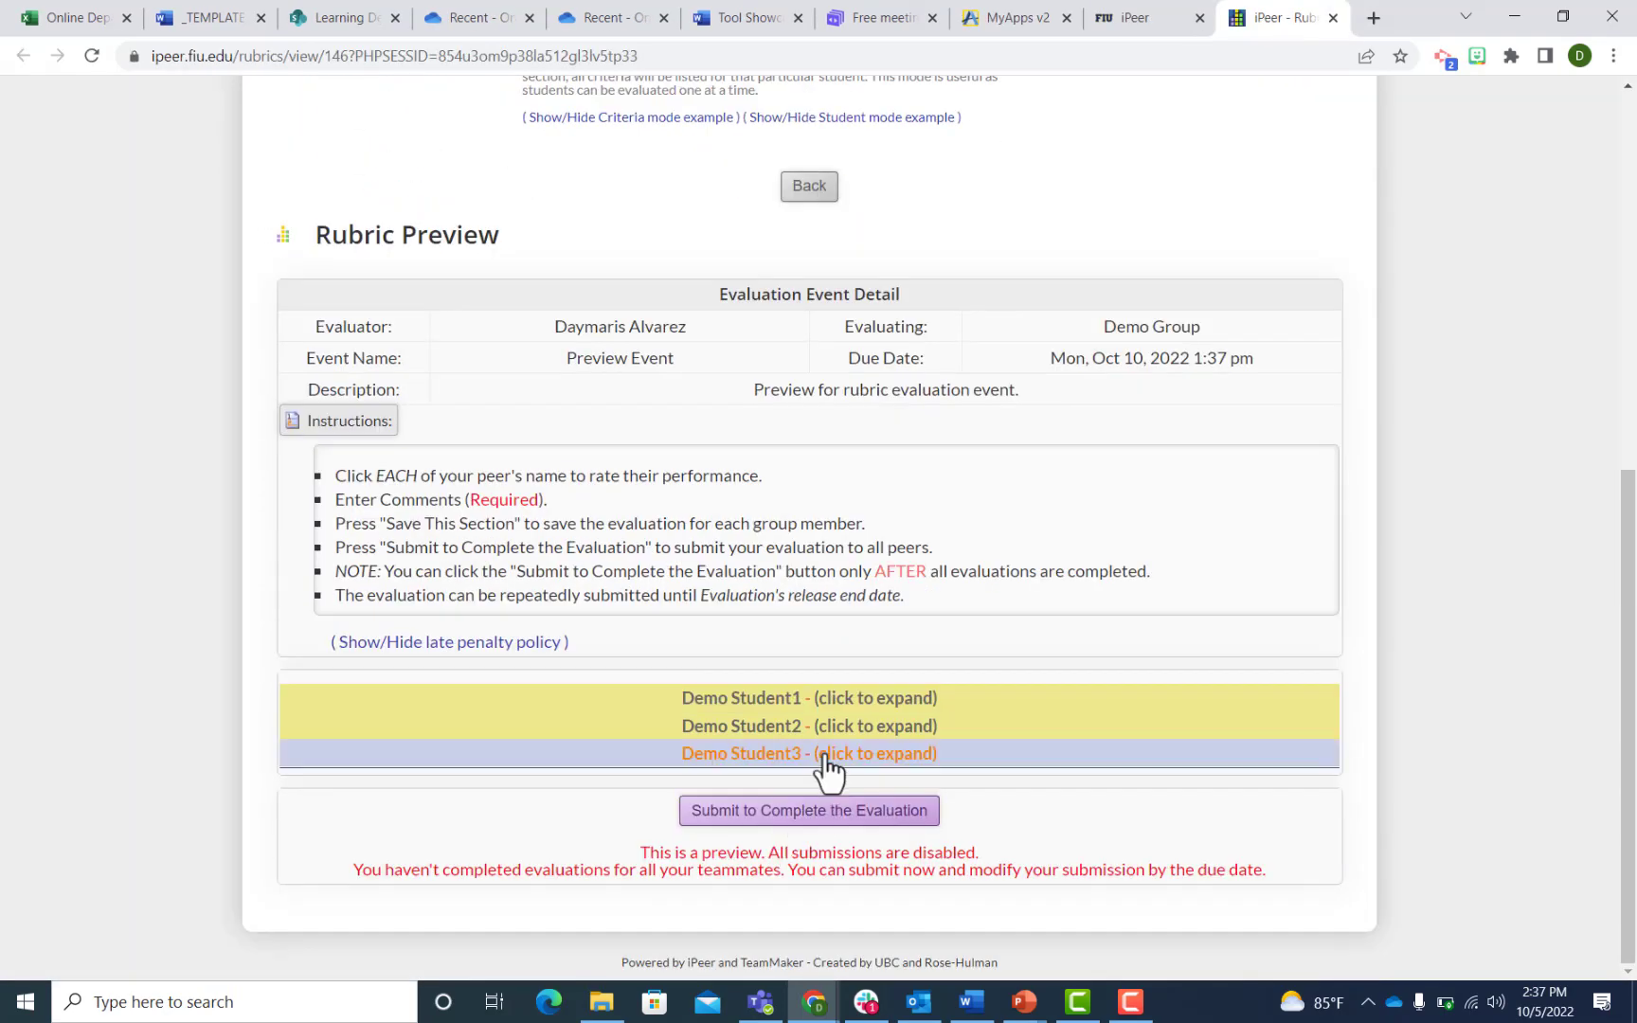
{"action": "left_click", "coordinate": [811, 700]}
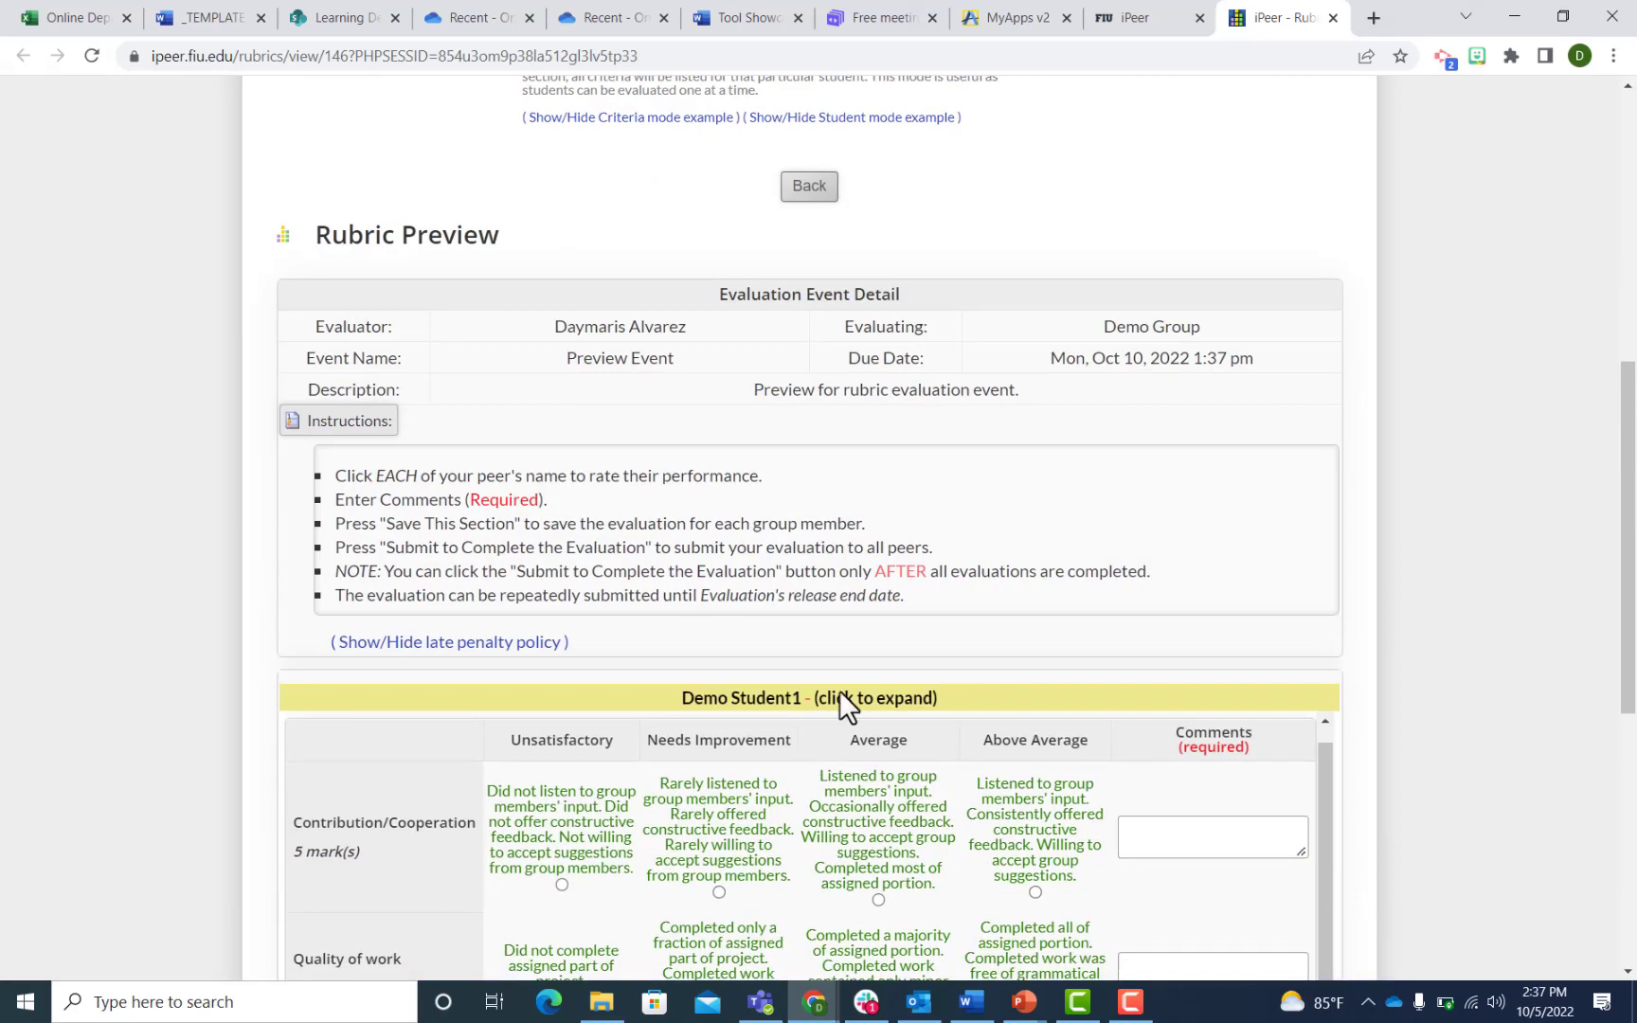
{"action": "left_click", "coordinate": [1143, 21]}
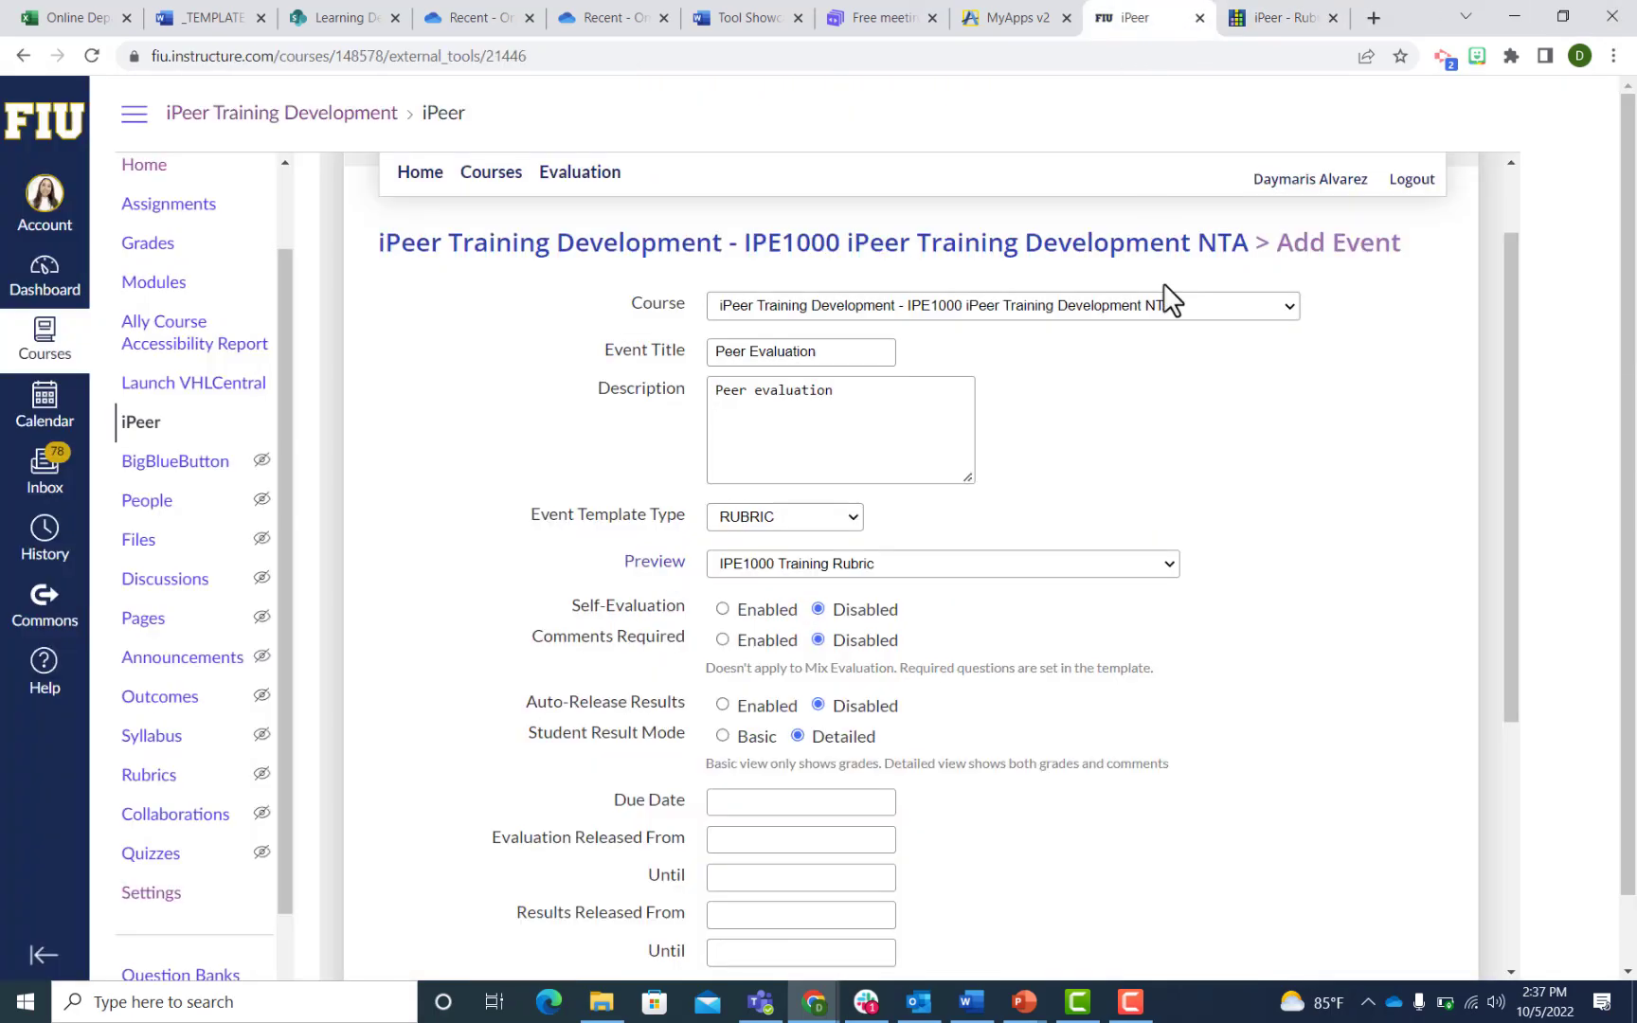
Enable required comments and auto-release of results, and set the student result mode to Basic.
{"action": "scroll", "coordinate": [1166, 697], "scroll_direction": "down", "scroll_amount": 1}
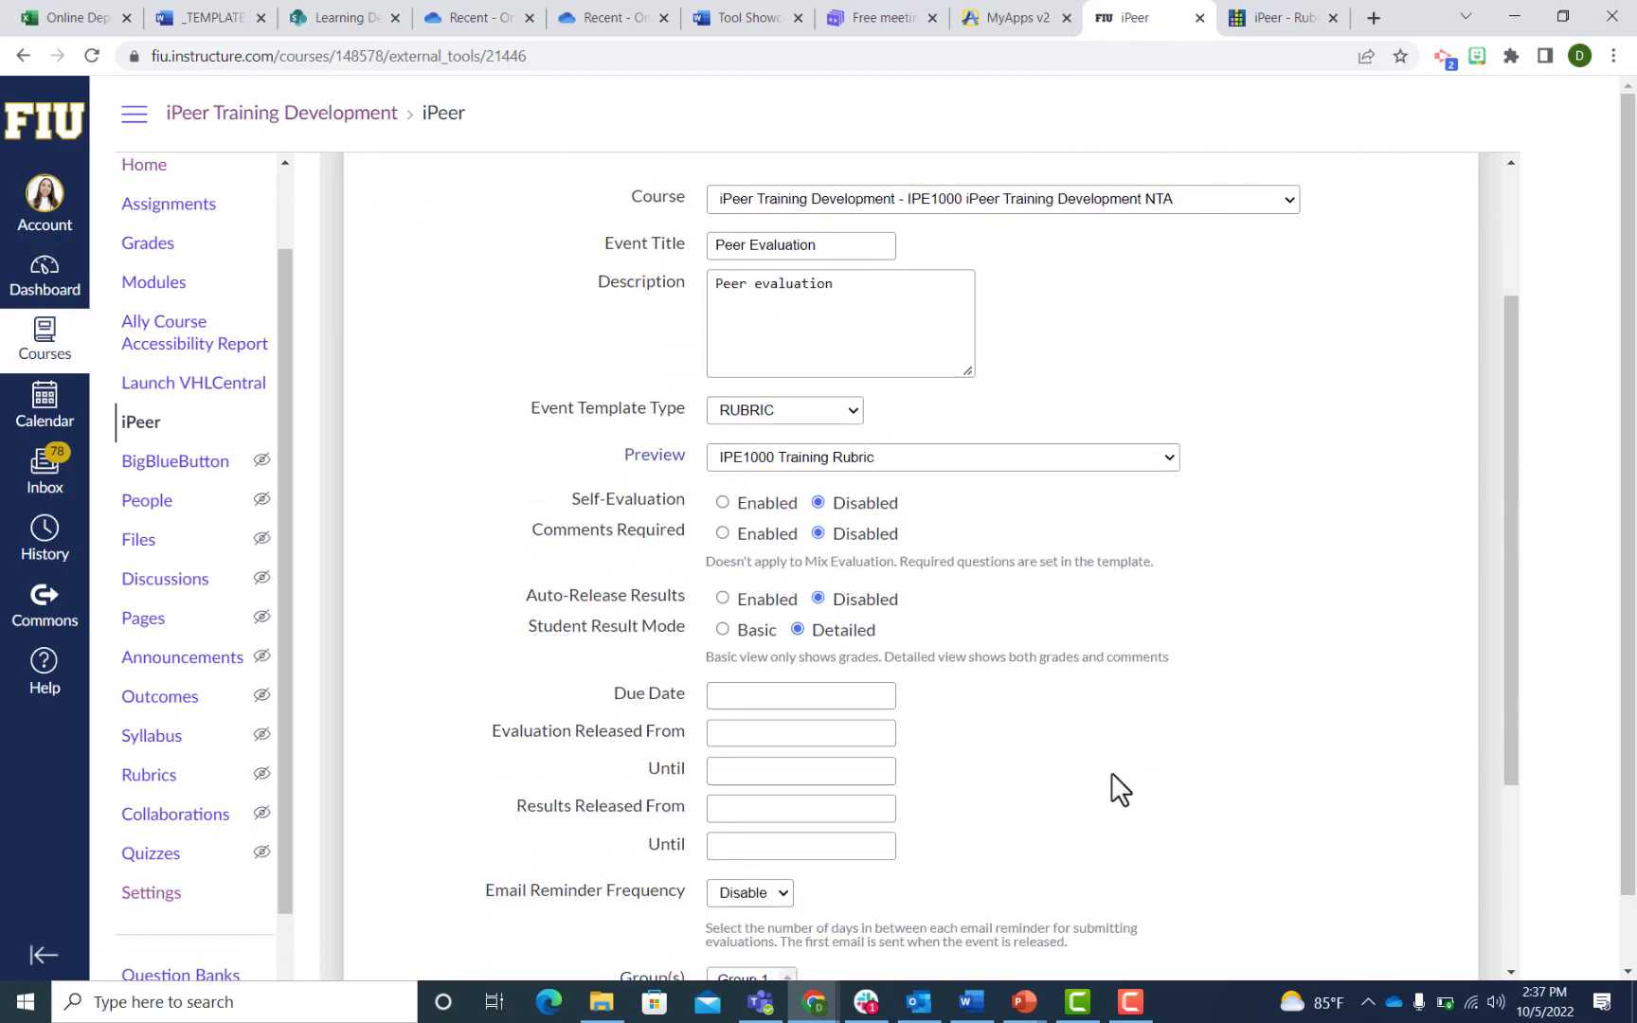
{"action": "left_click", "coordinate": [722, 534]}
{"action": "left_click", "coordinate": [723, 598]}
{"action": "left_click", "coordinate": [721, 629]}
{"action": "left_click", "coordinate": [797, 629]}
{"action": "left_click", "coordinate": [722, 630]}
{"action": "scroll", "coordinate": [976, 739], "scroll_direction": "down", "scroll_amount": 3}
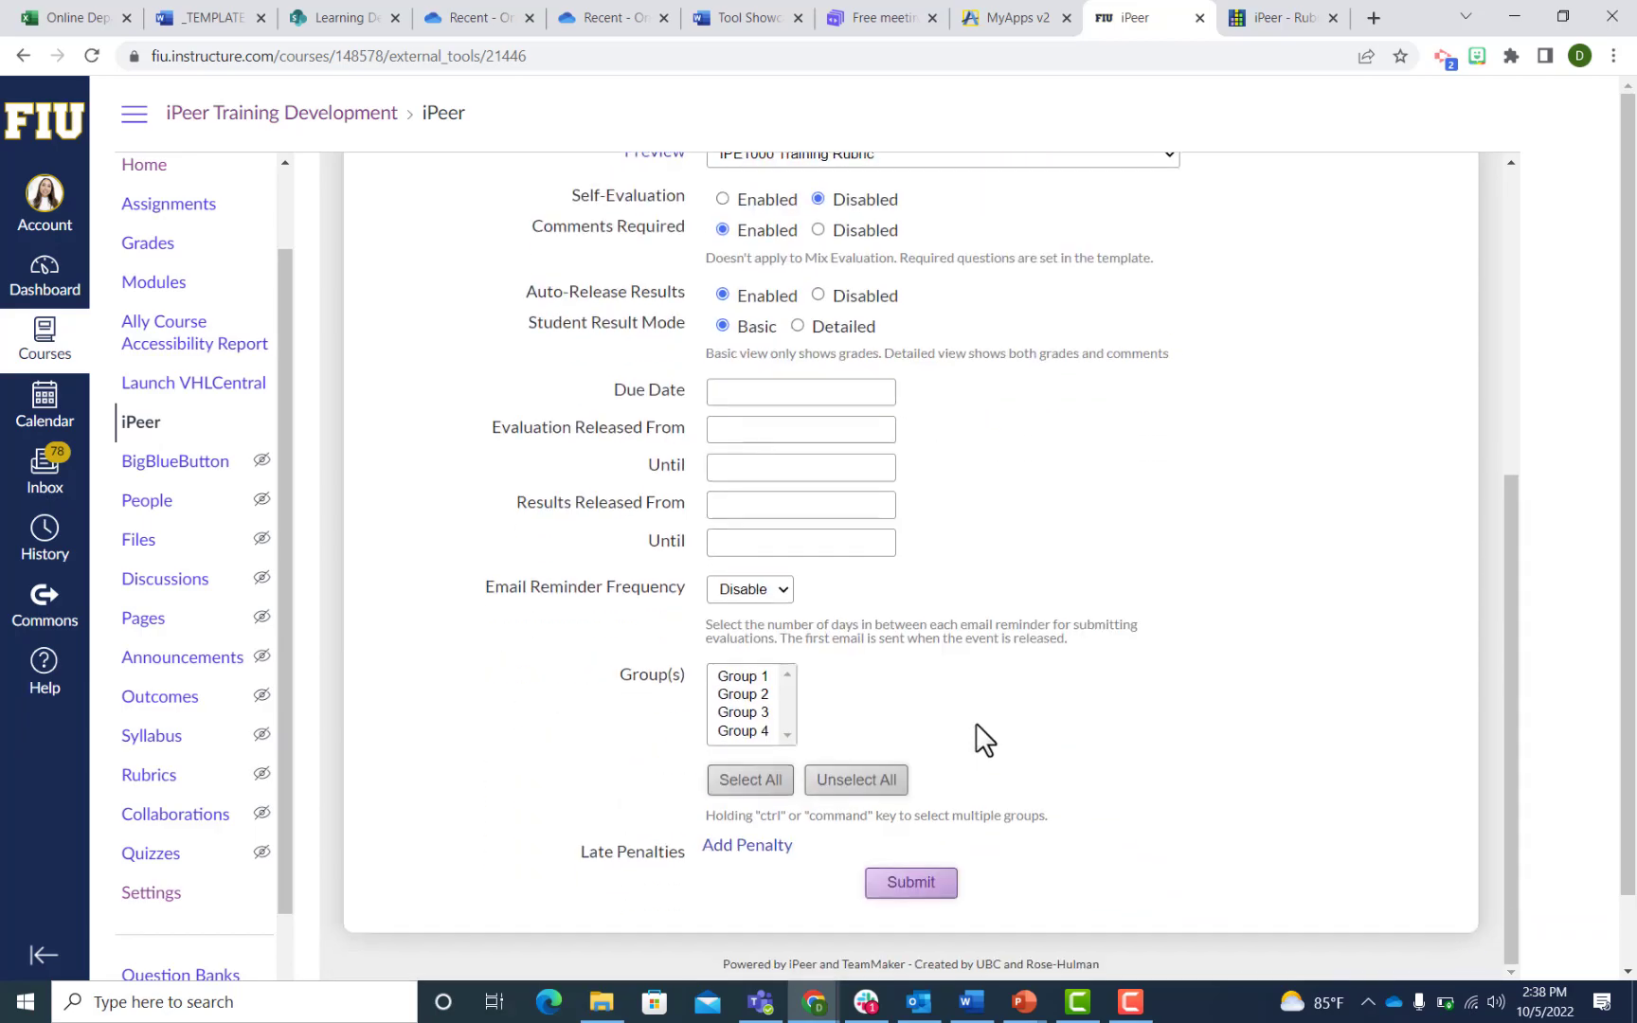
{"action": "left_click", "coordinate": [747, 394]}
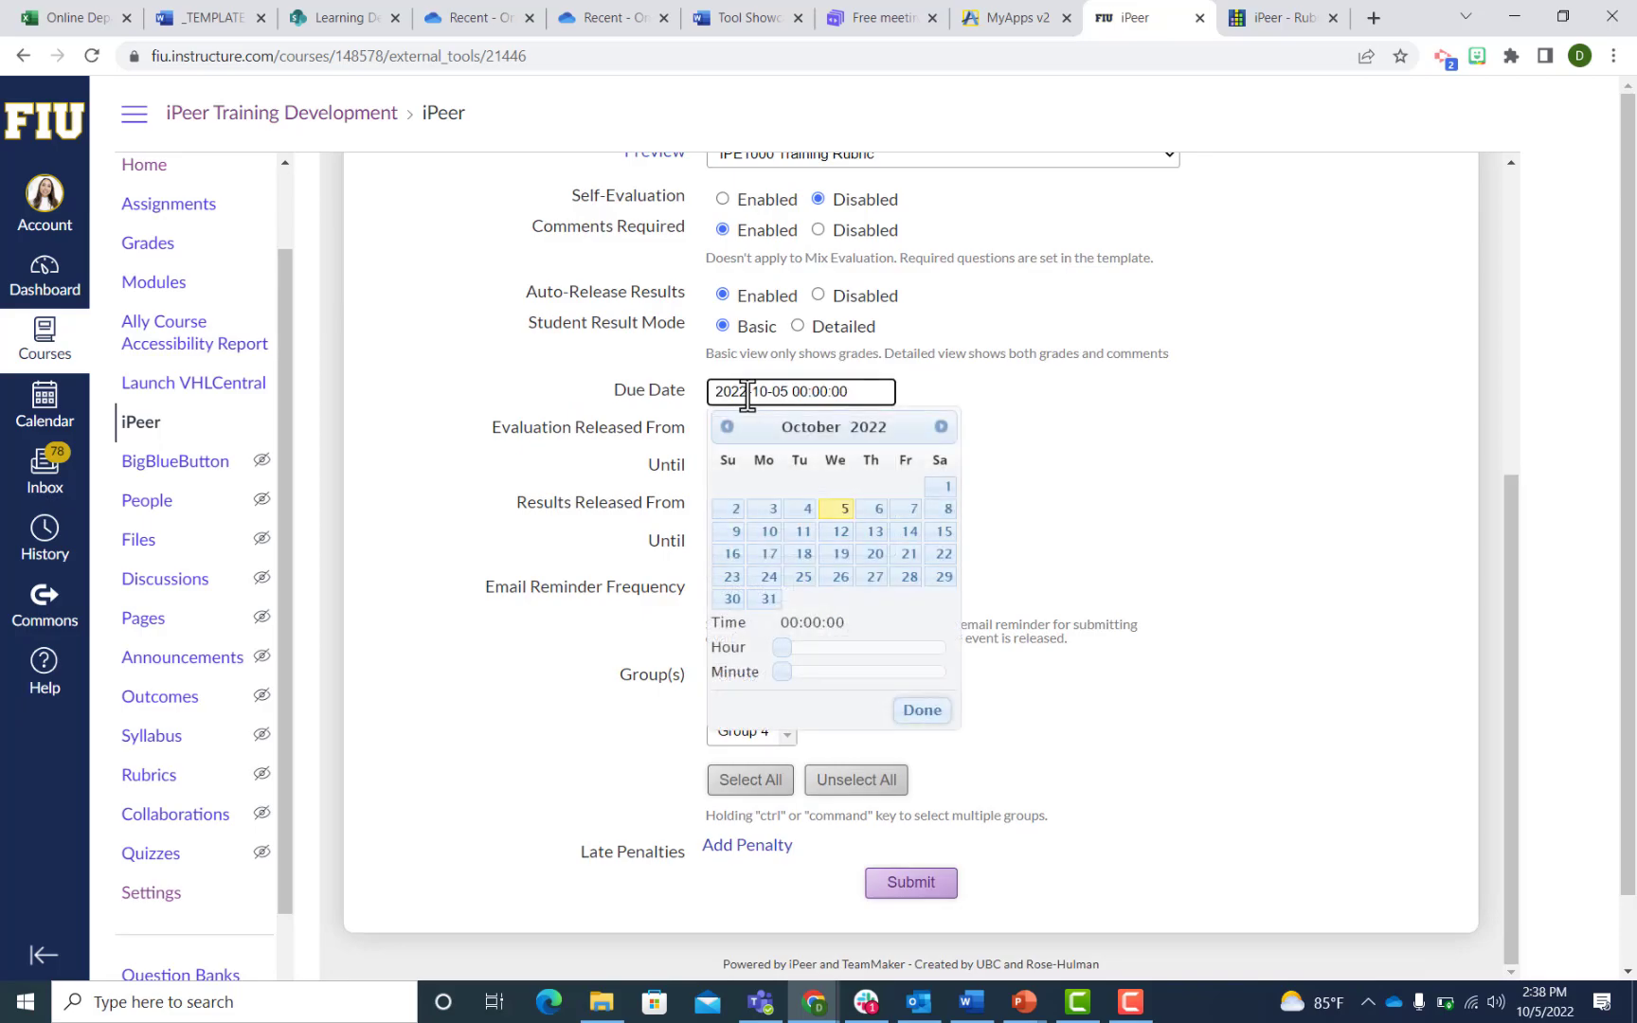
{"action": "left_click", "coordinate": [911, 510]}
{"action": "left_click", "coordinate": [1029, 576]}
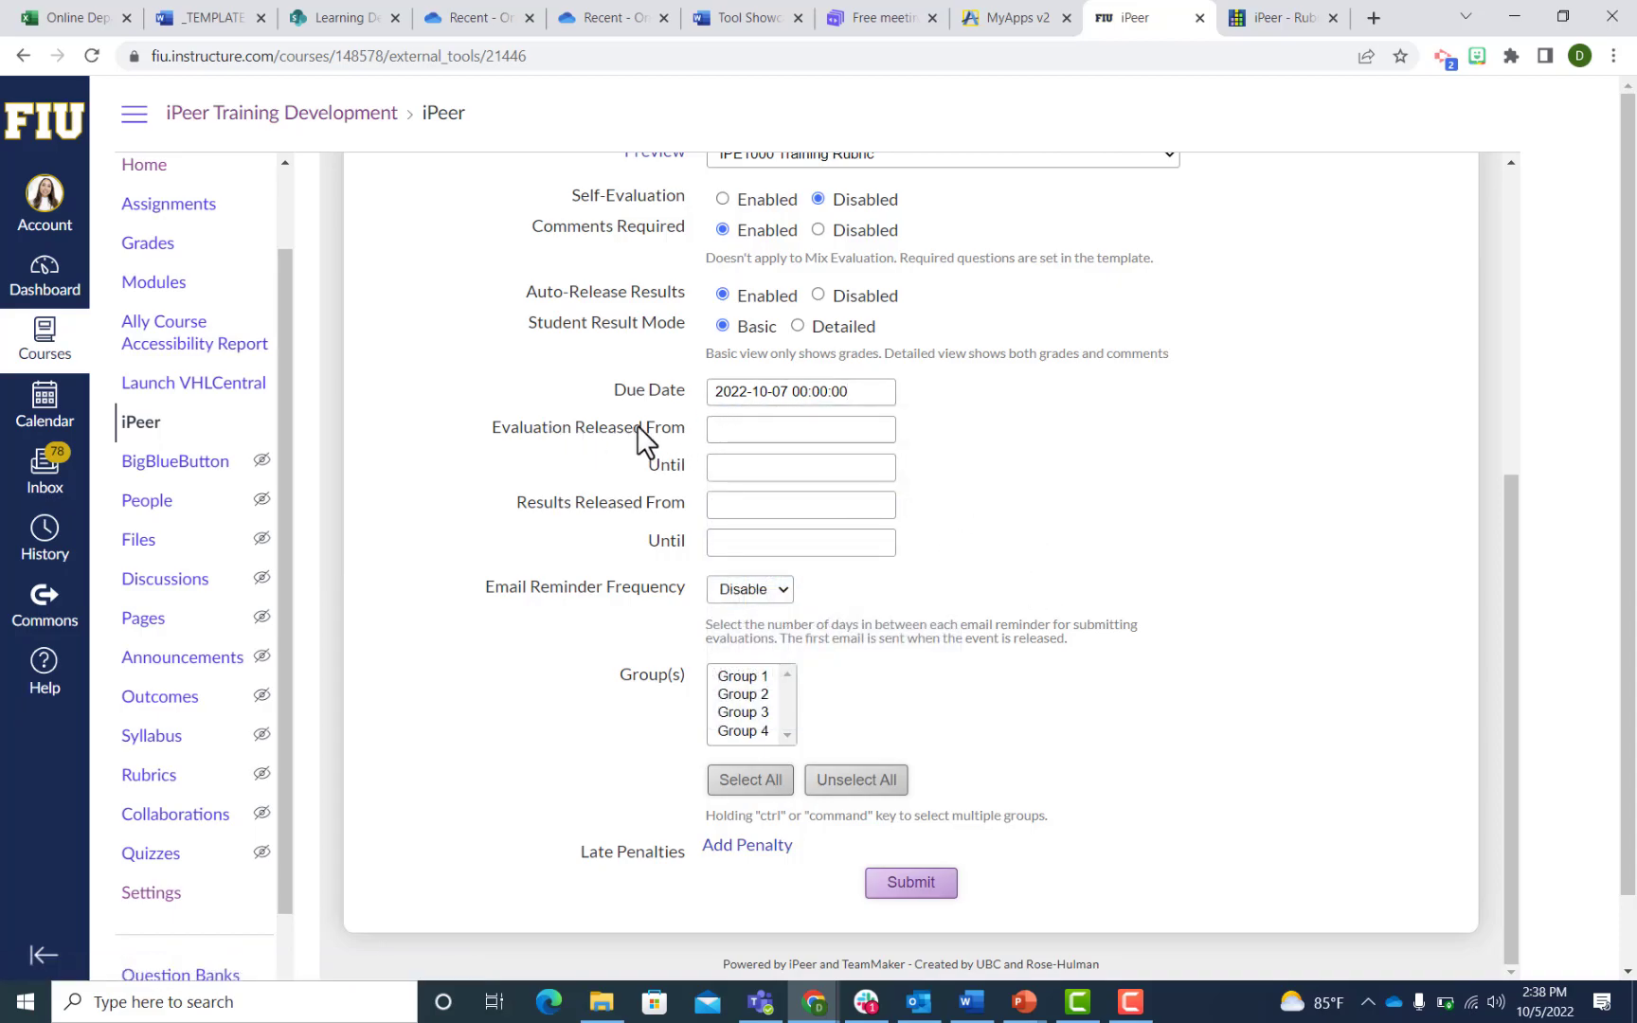
{"action": "left_click", "coordinate": [718, 429]}
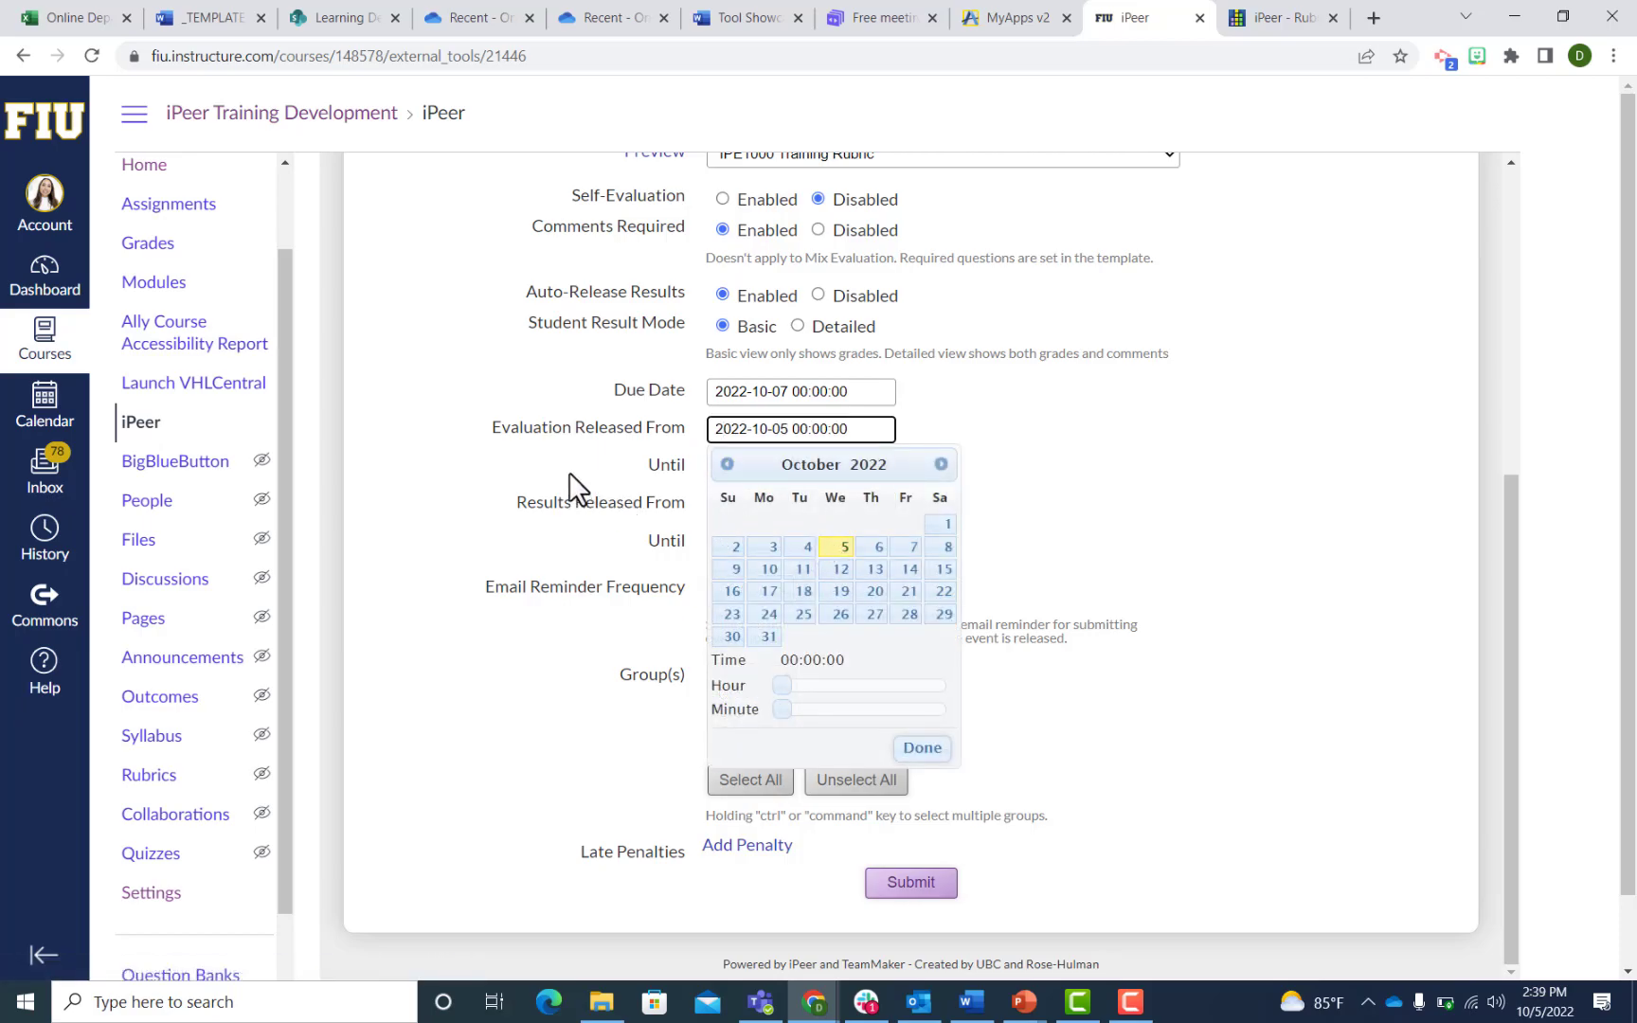
{"action": "left_click", "coordinate": [732, 468]}
{"action": "left_click", "coordinate": [909, 589]}
{"action": "left_click", "coordinate": [1067, 464]}
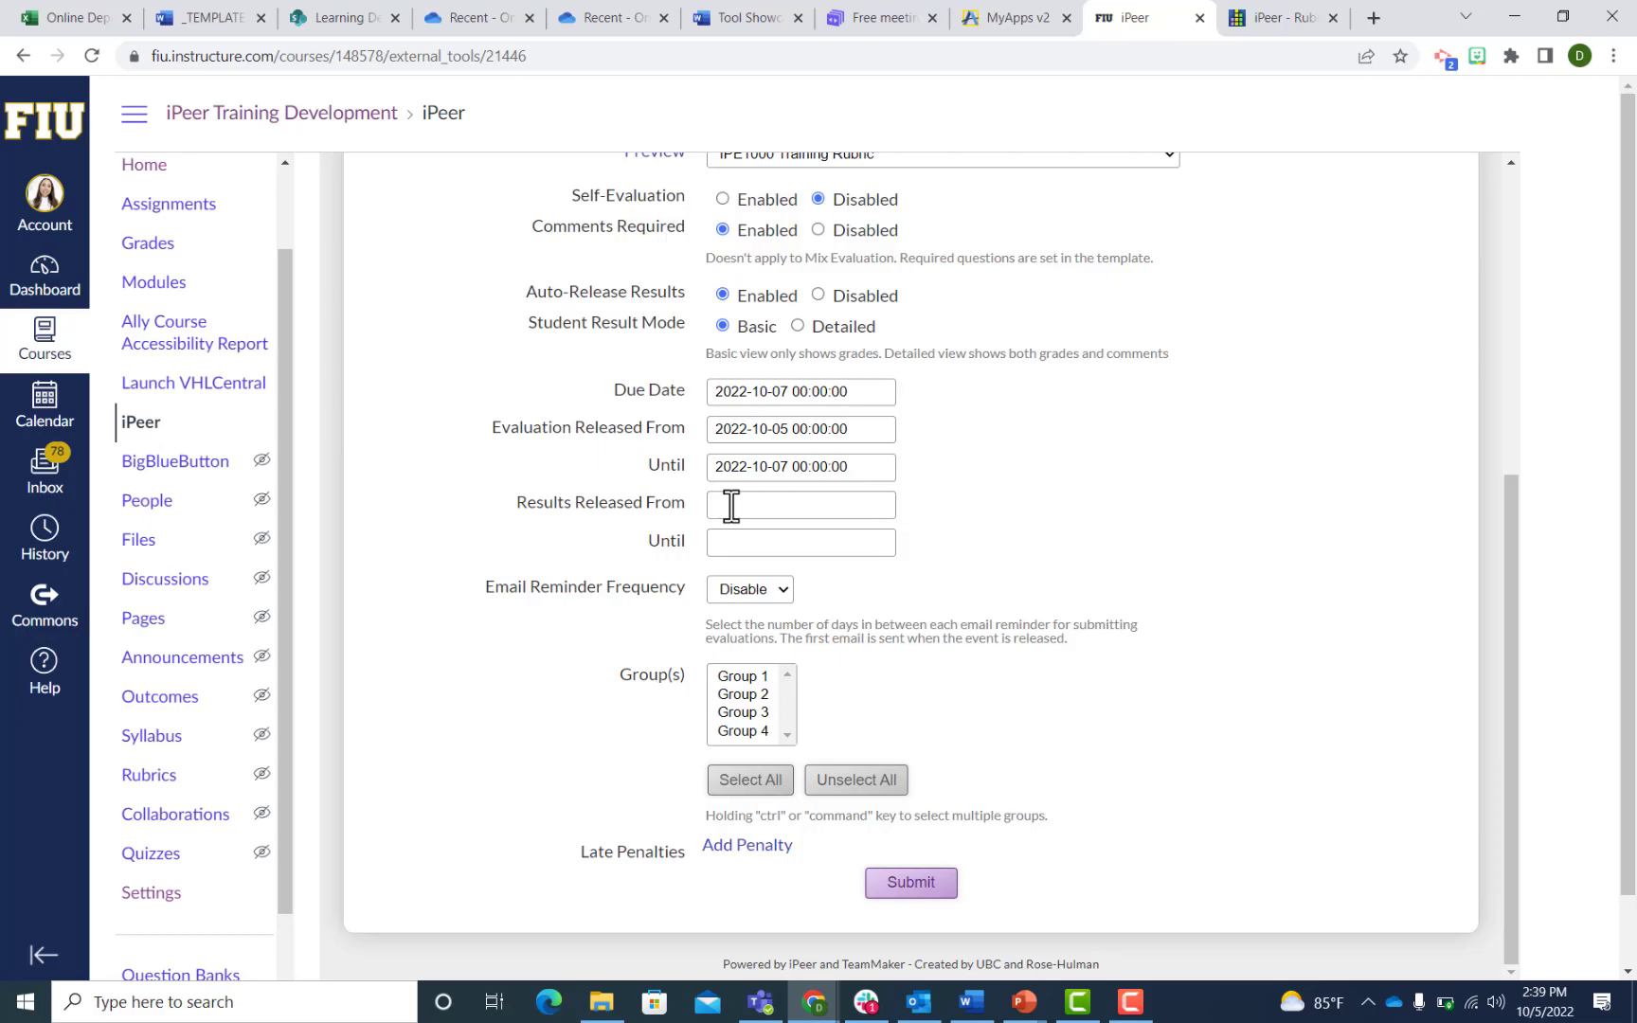
{"action": "left_click", "coordinate": [803, 517]}
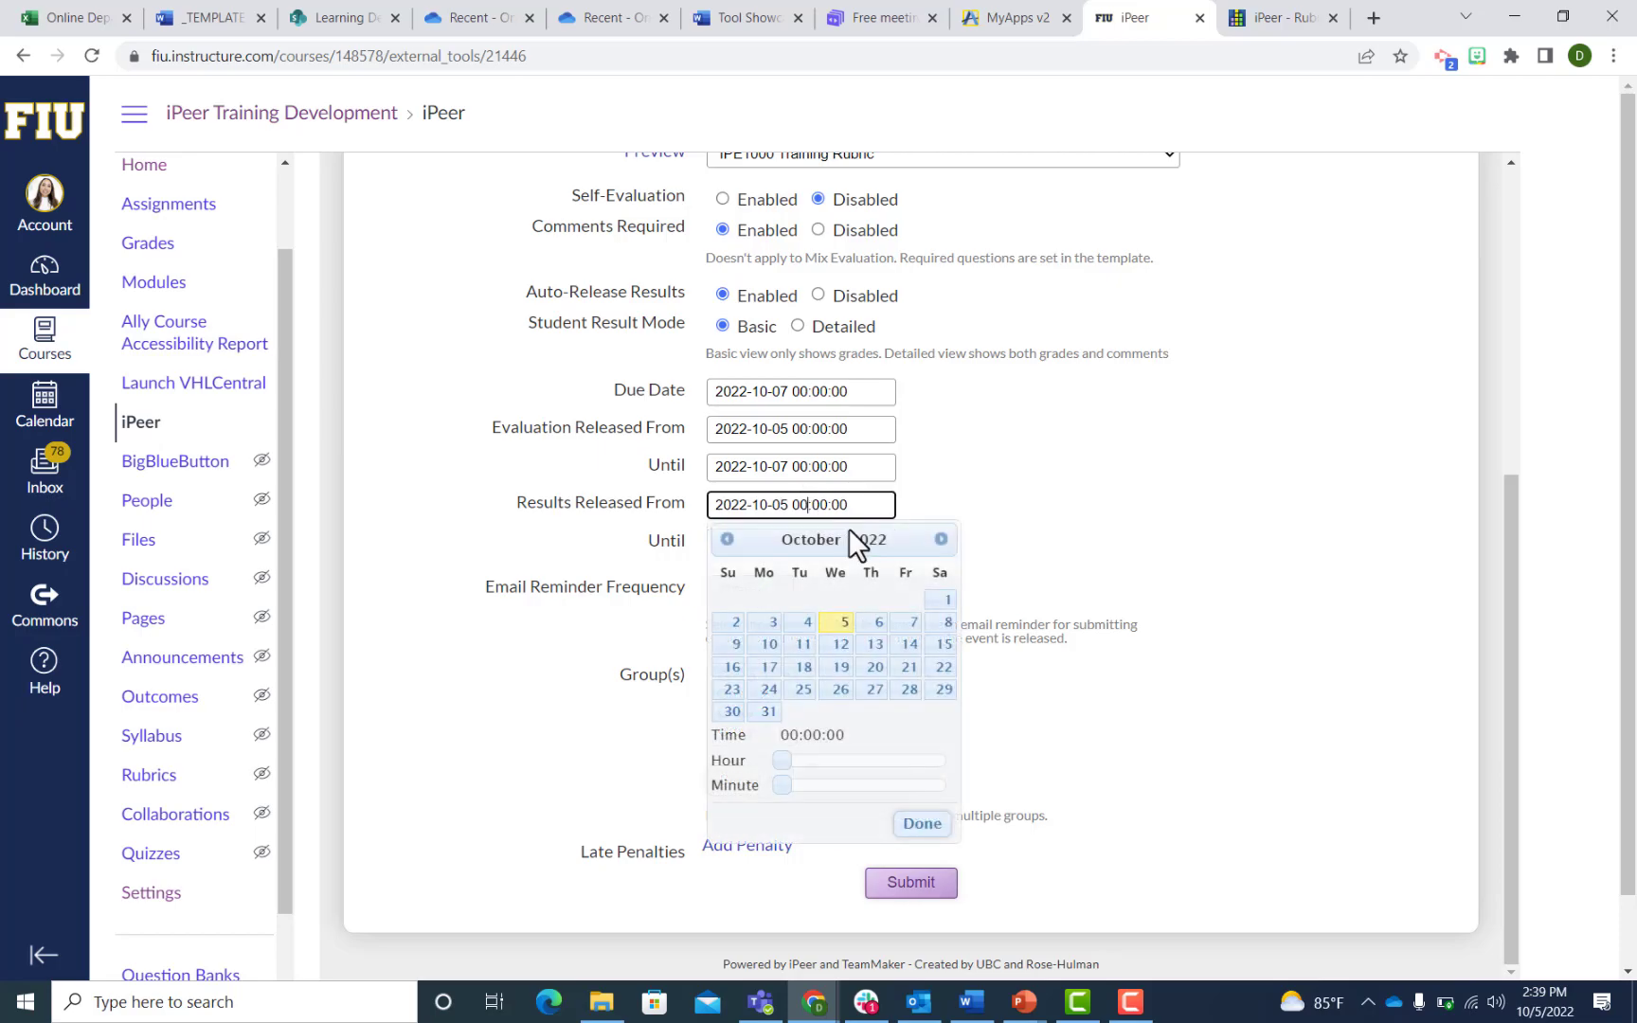
{"action": "left_click", "coordinate": [945, 625]}
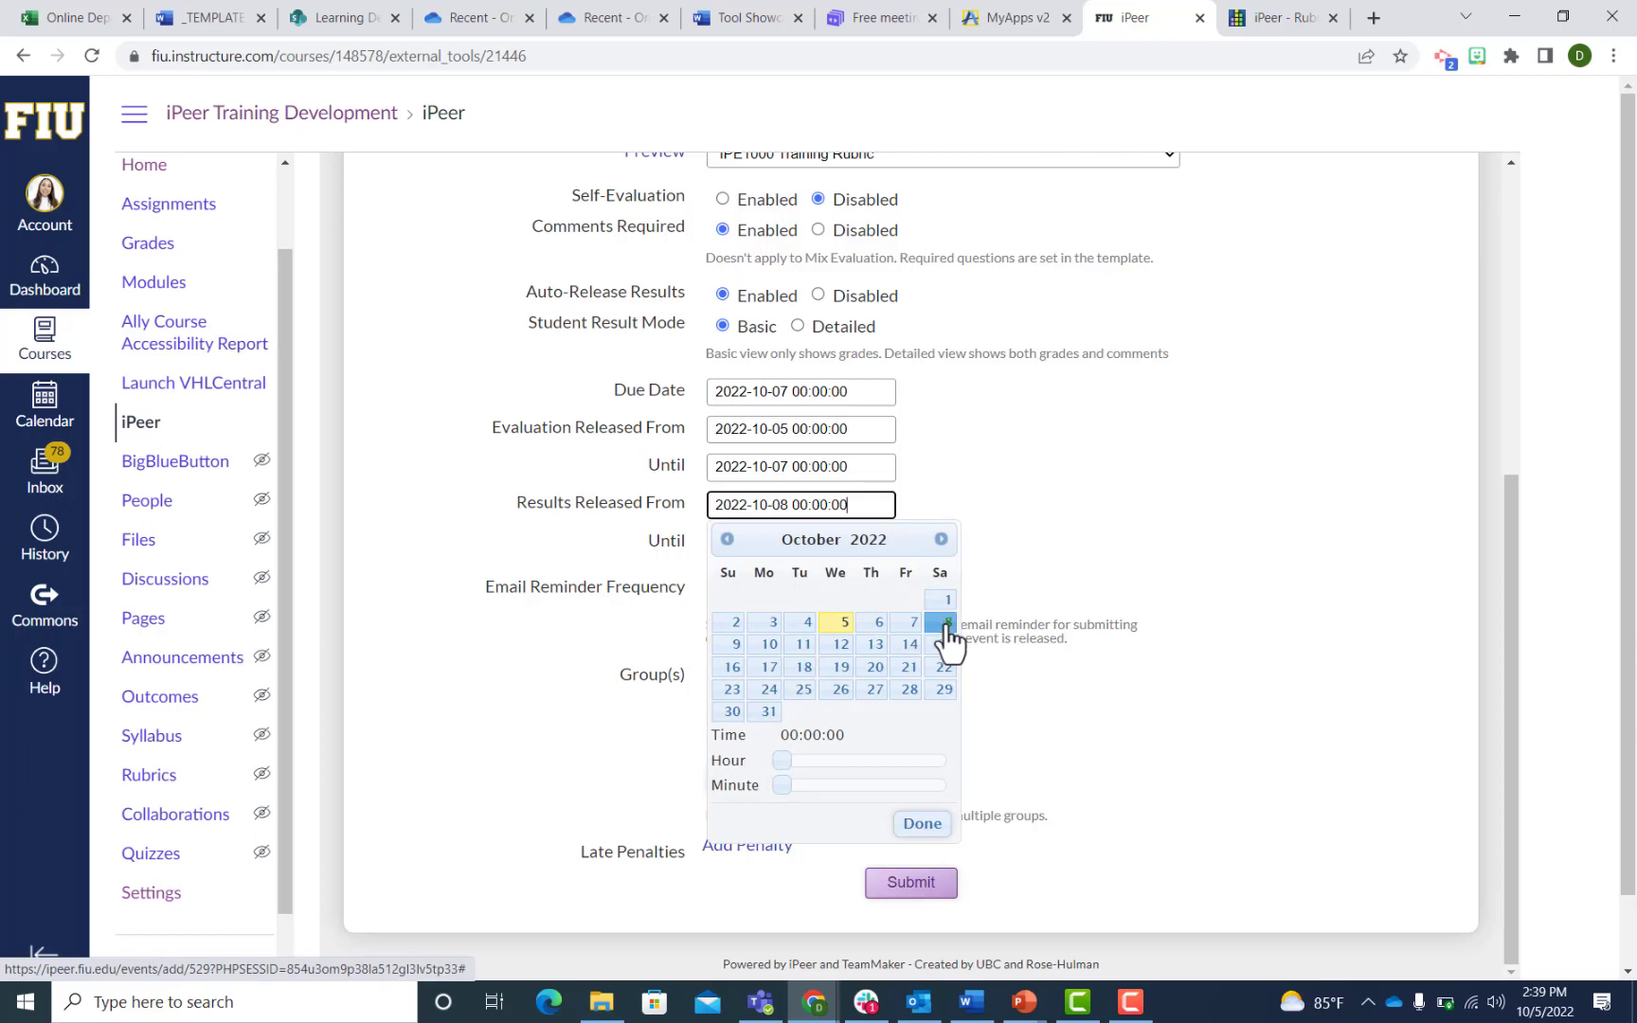
{"action": "left_click", "coordinate": [848, 541]}
{"action": "left_click", "coordinate": [766, 750]}
{"action": "left_click", "coordinate": [1153, 530]}
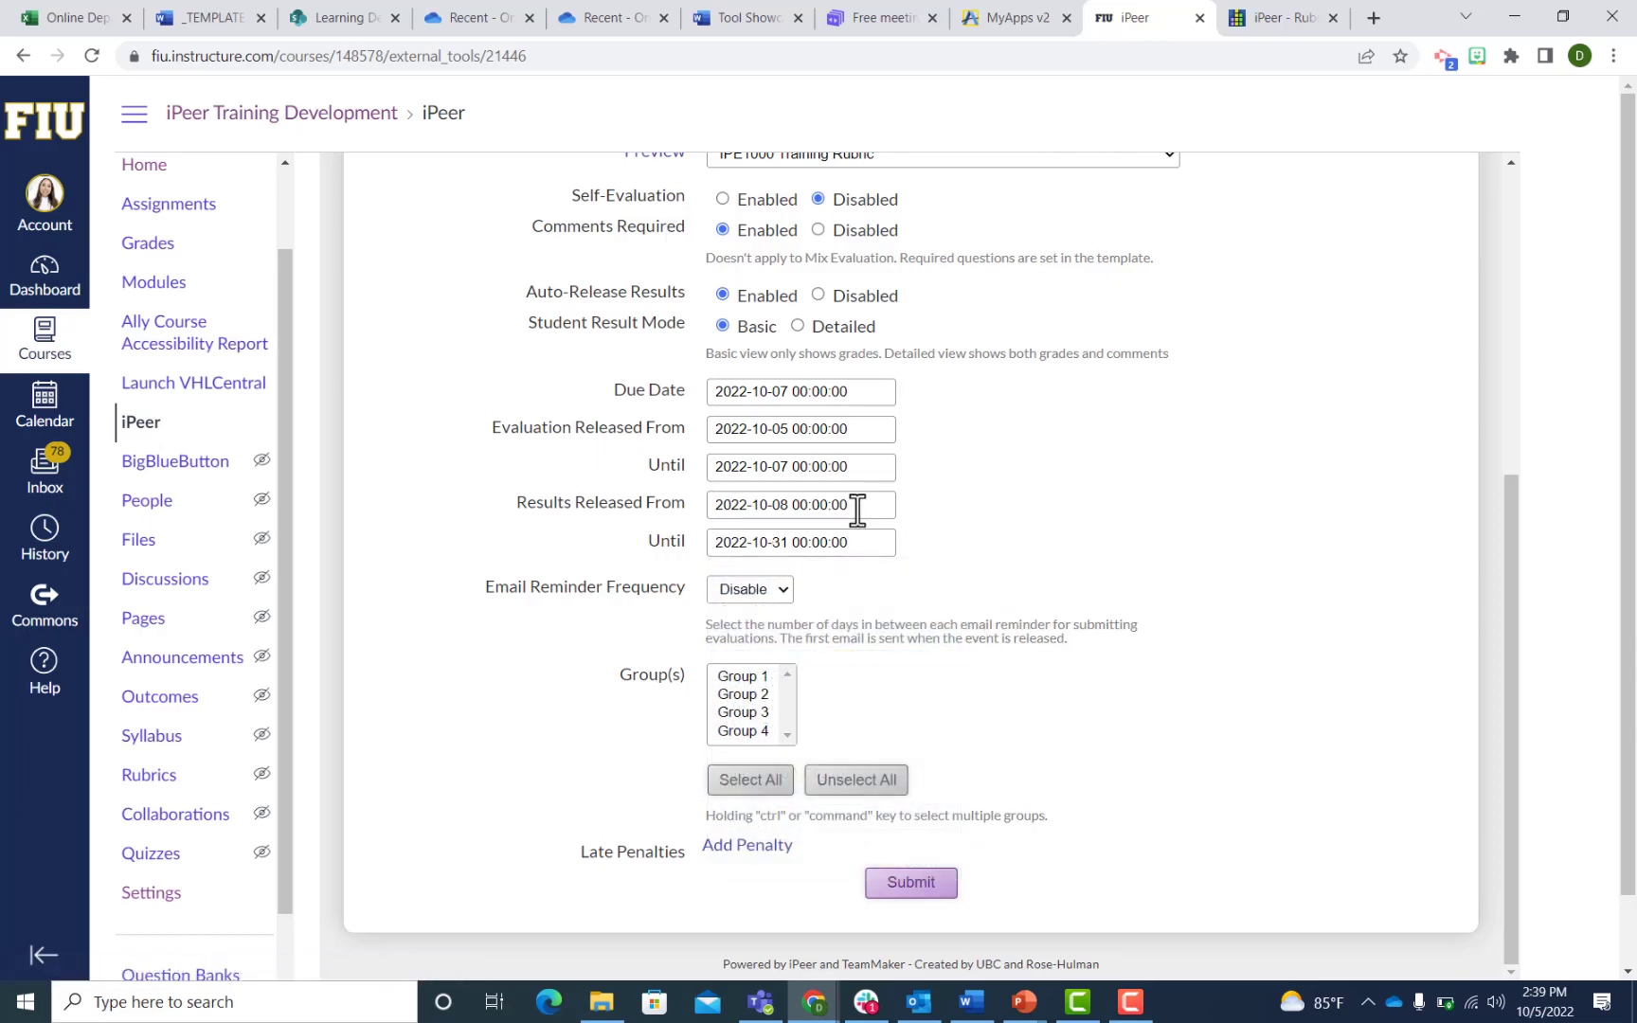
Set the email reminder frequency to 1 Day and examine the Evaluation Reminder Template's content and placeholders in its preview.
{"action": "left_click", "coordinate": [783, 591]}
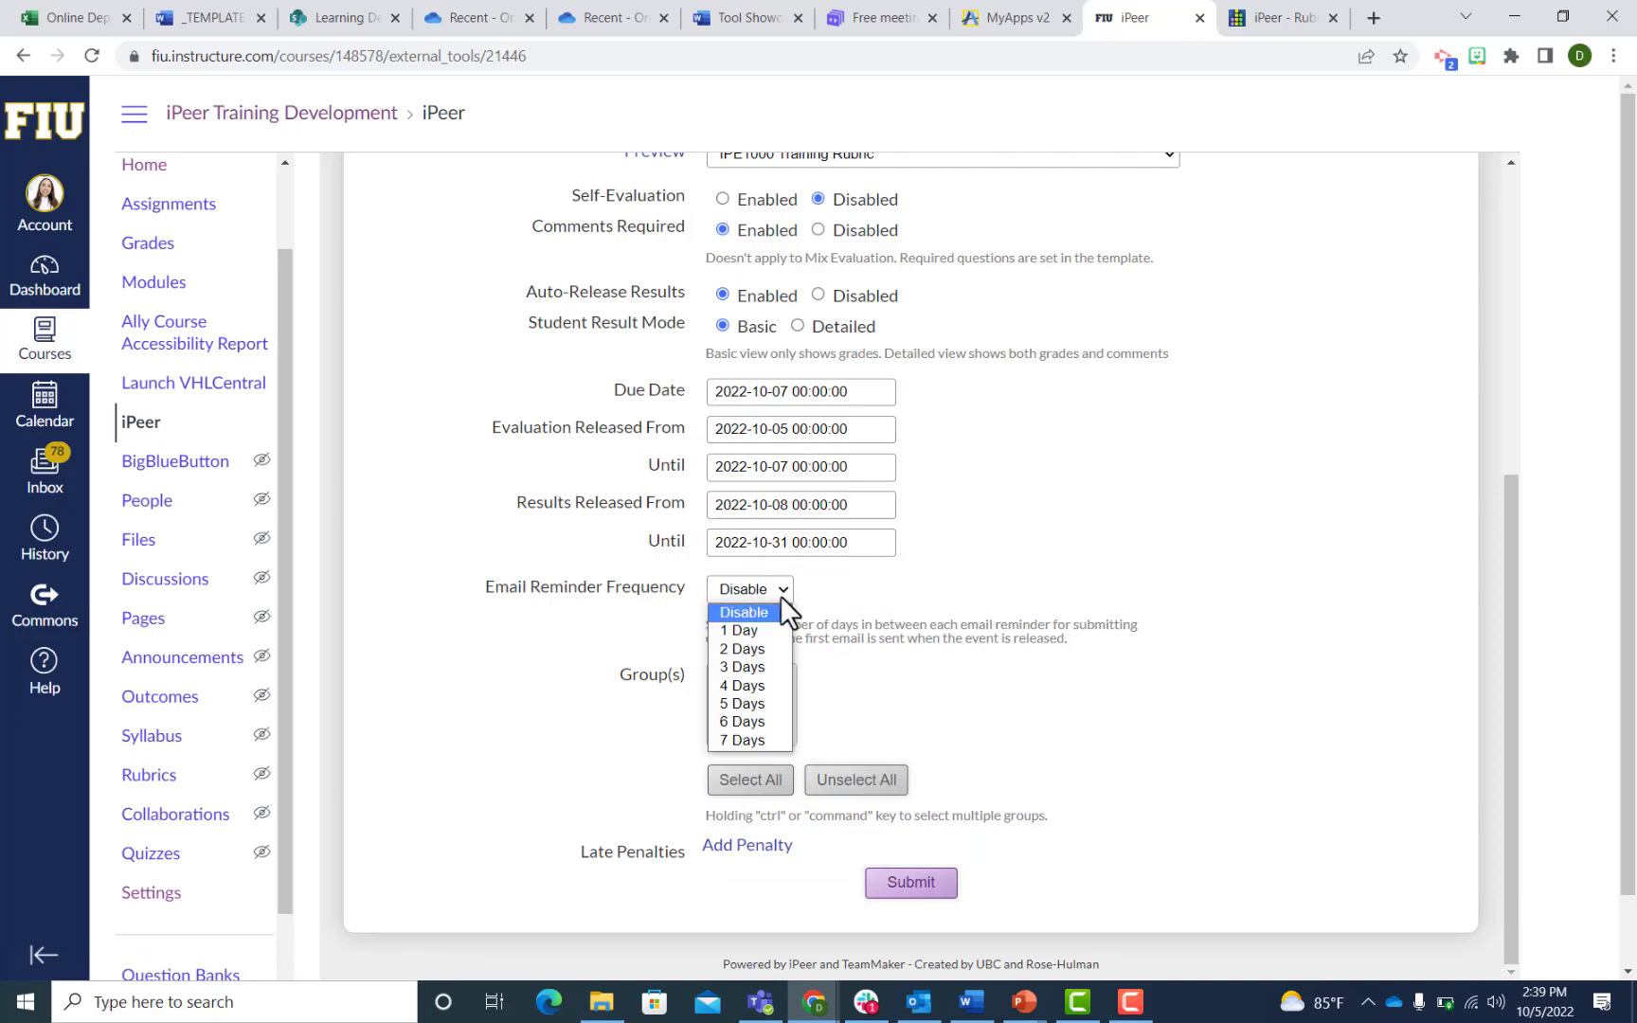
{"action": "left_click", "coordinate": [760, 625]}
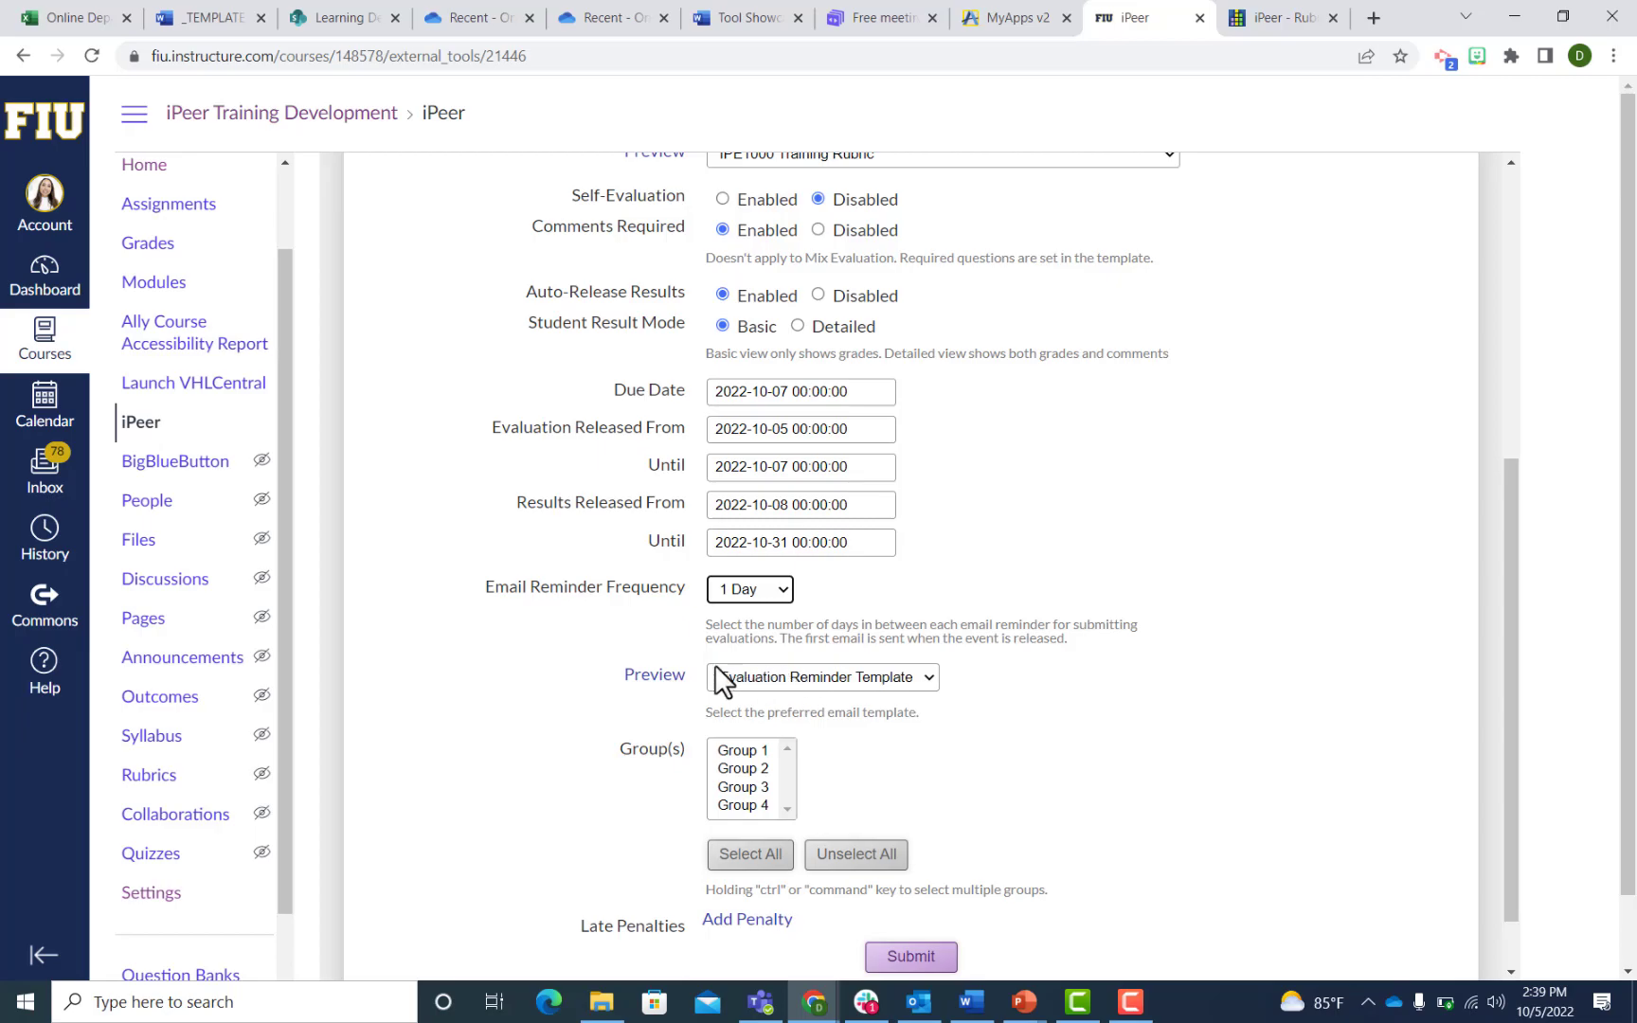
{"action": "left_click", "coordinate": [667, 684]}
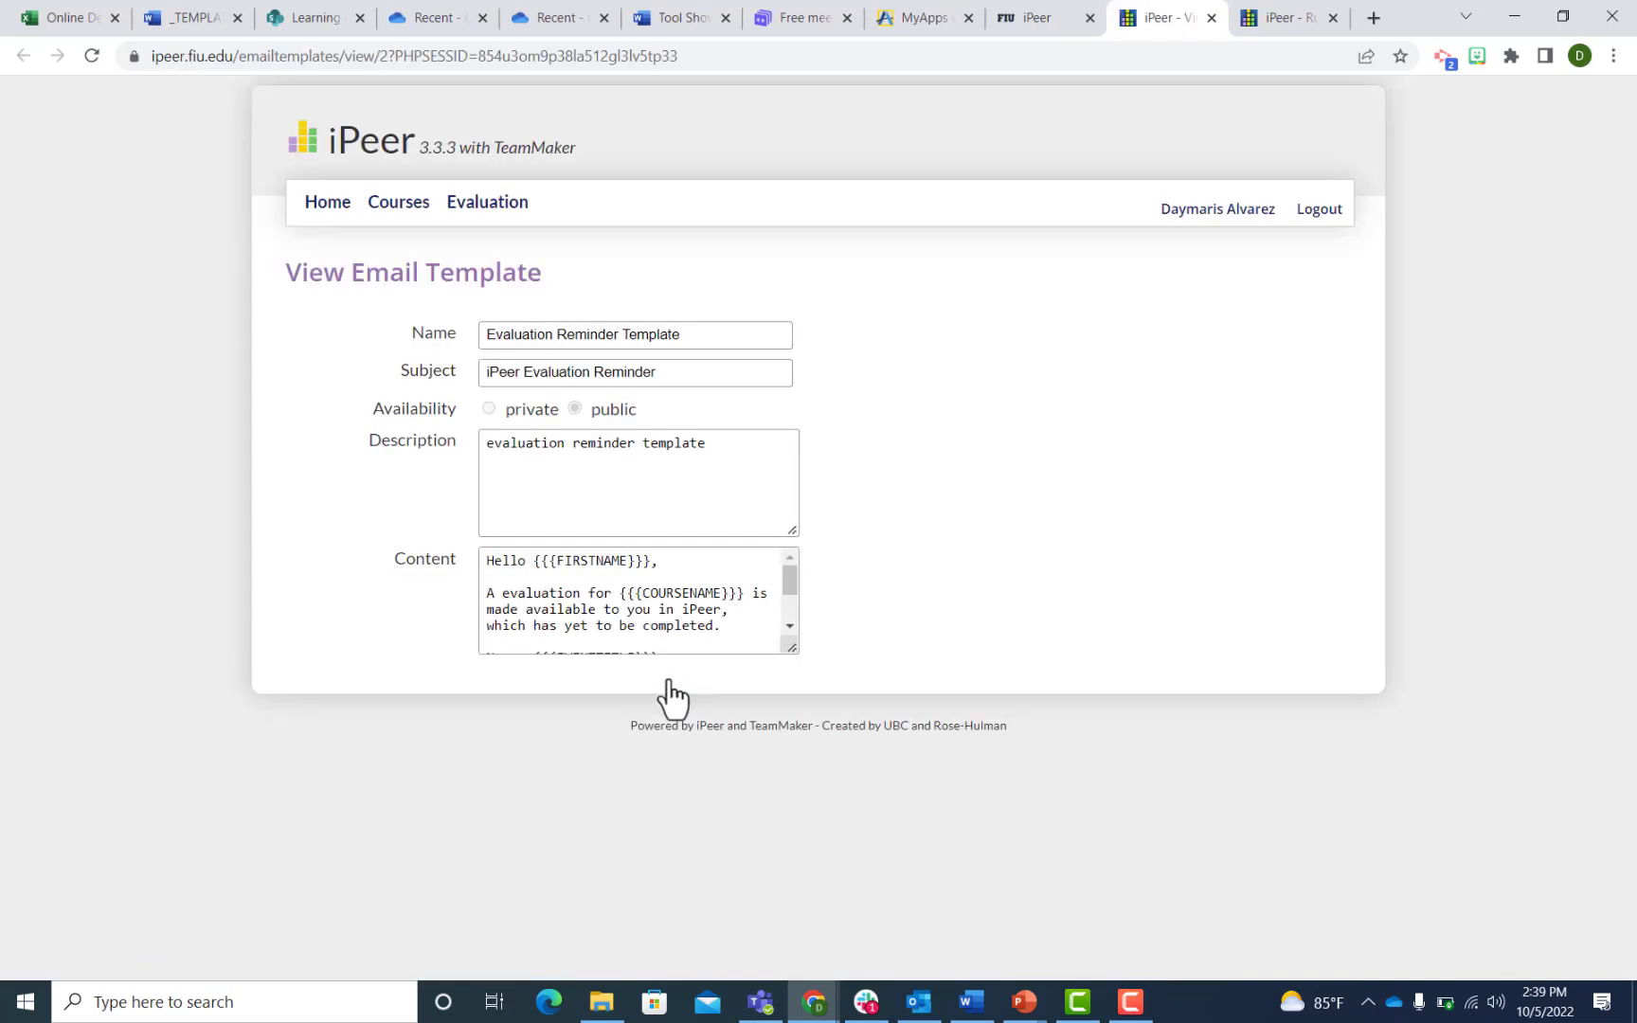
{"action": "mouse_move", "coordinate": [787, 584]}
{"action": "left_mouse_down"}
{"action": "mouse_move", "coordinate": [788, 601]}
{"action": "mouse_move", "coordinate": [794, 576]}
{"action": "left_mouse_up"}
{"action": "left_click_drag", "start_coordinate": [533, 561], "coordinate": [656, 568]}
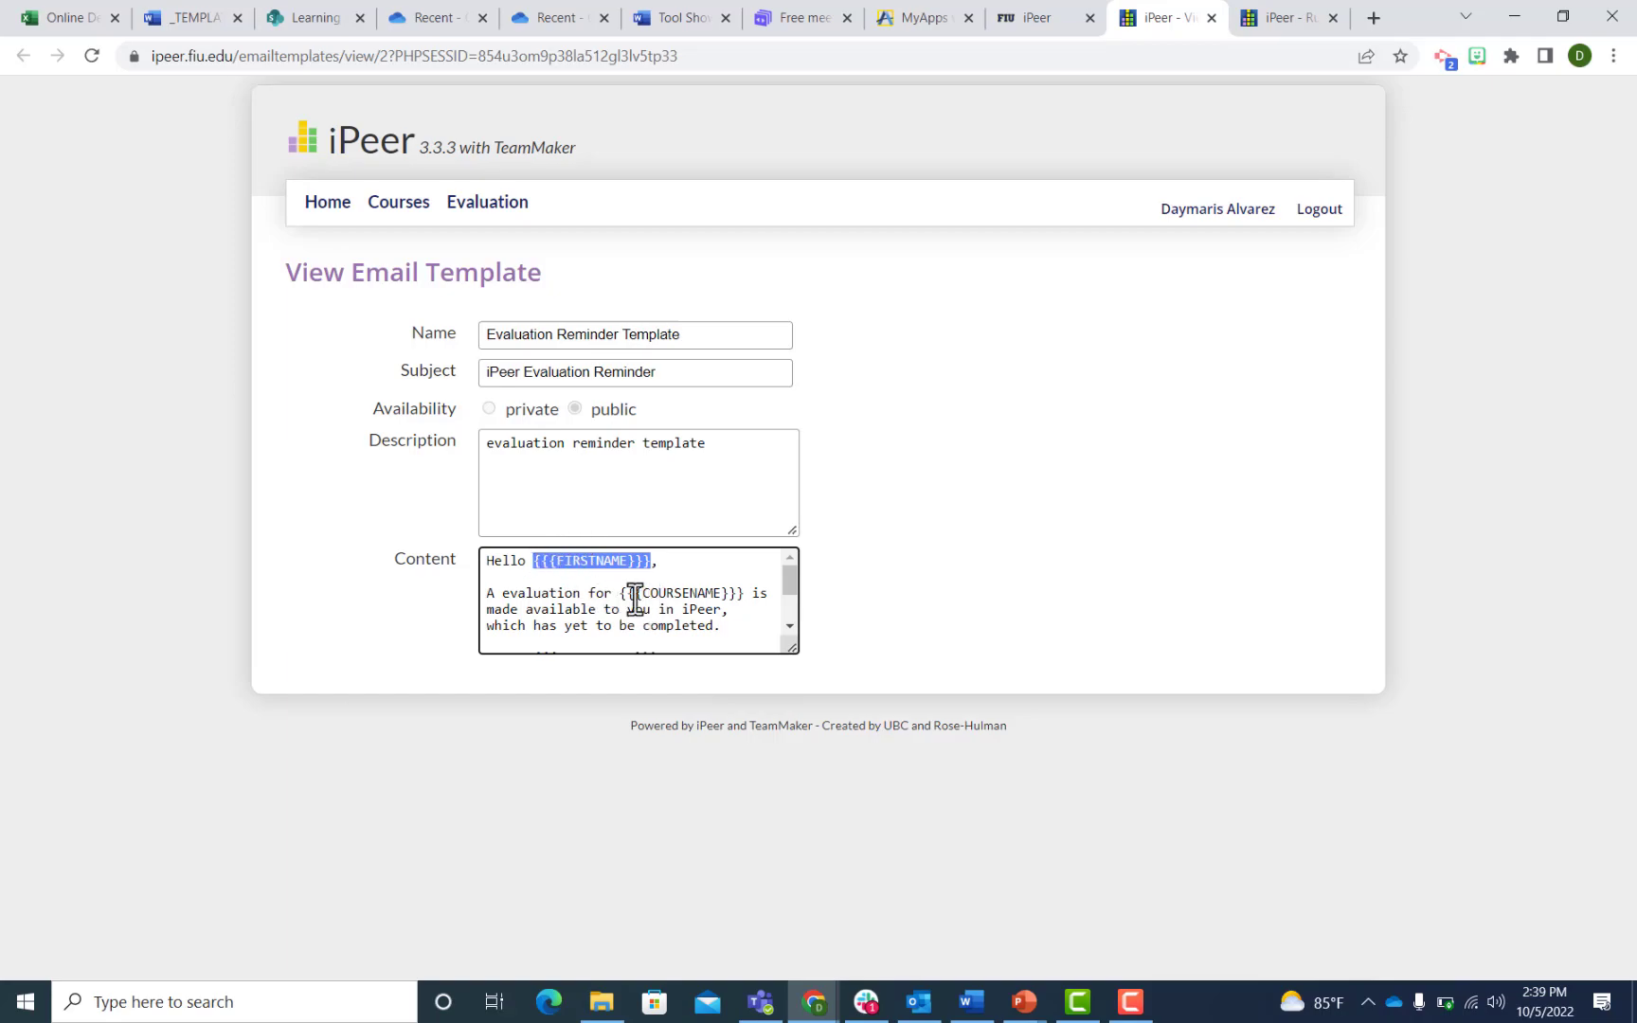
{"action": "left_click_drag", "start_coordinate": [617, 593], "coordinate": [654, 611]}
{"action": "scroll", "coordinate": [671, 599], "scroll_direction": "down", "scroll_amount": 1}
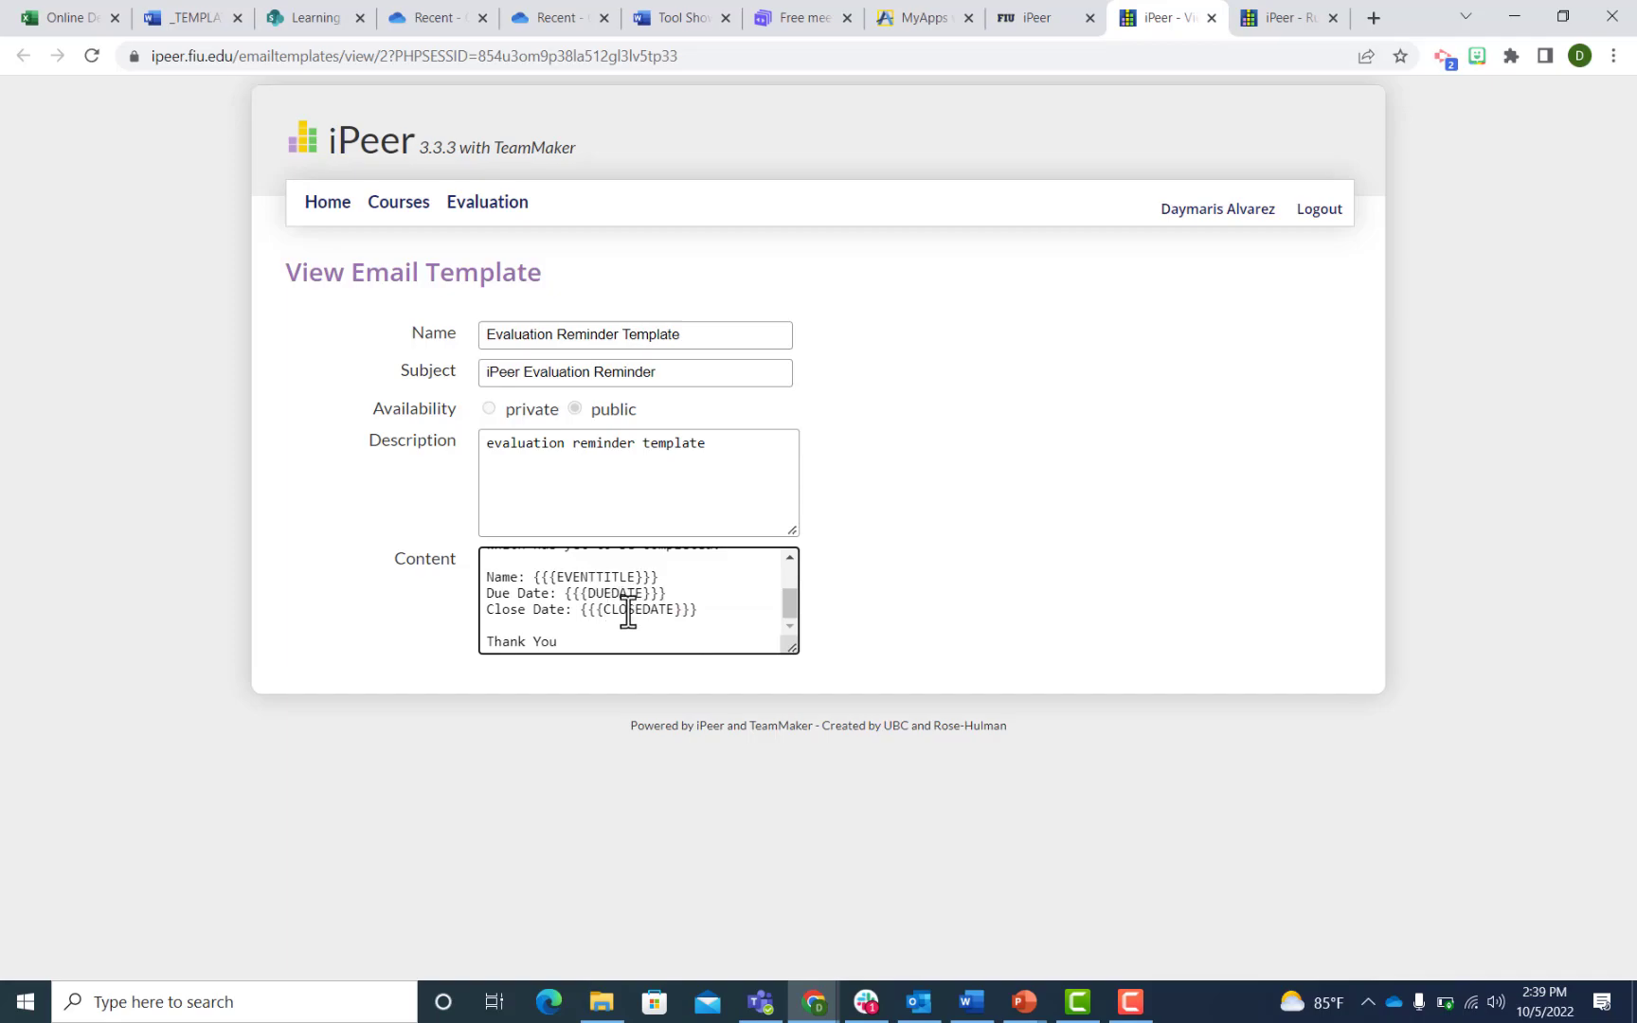
{"action": "left_click", "coordinate": [1061, 21]}
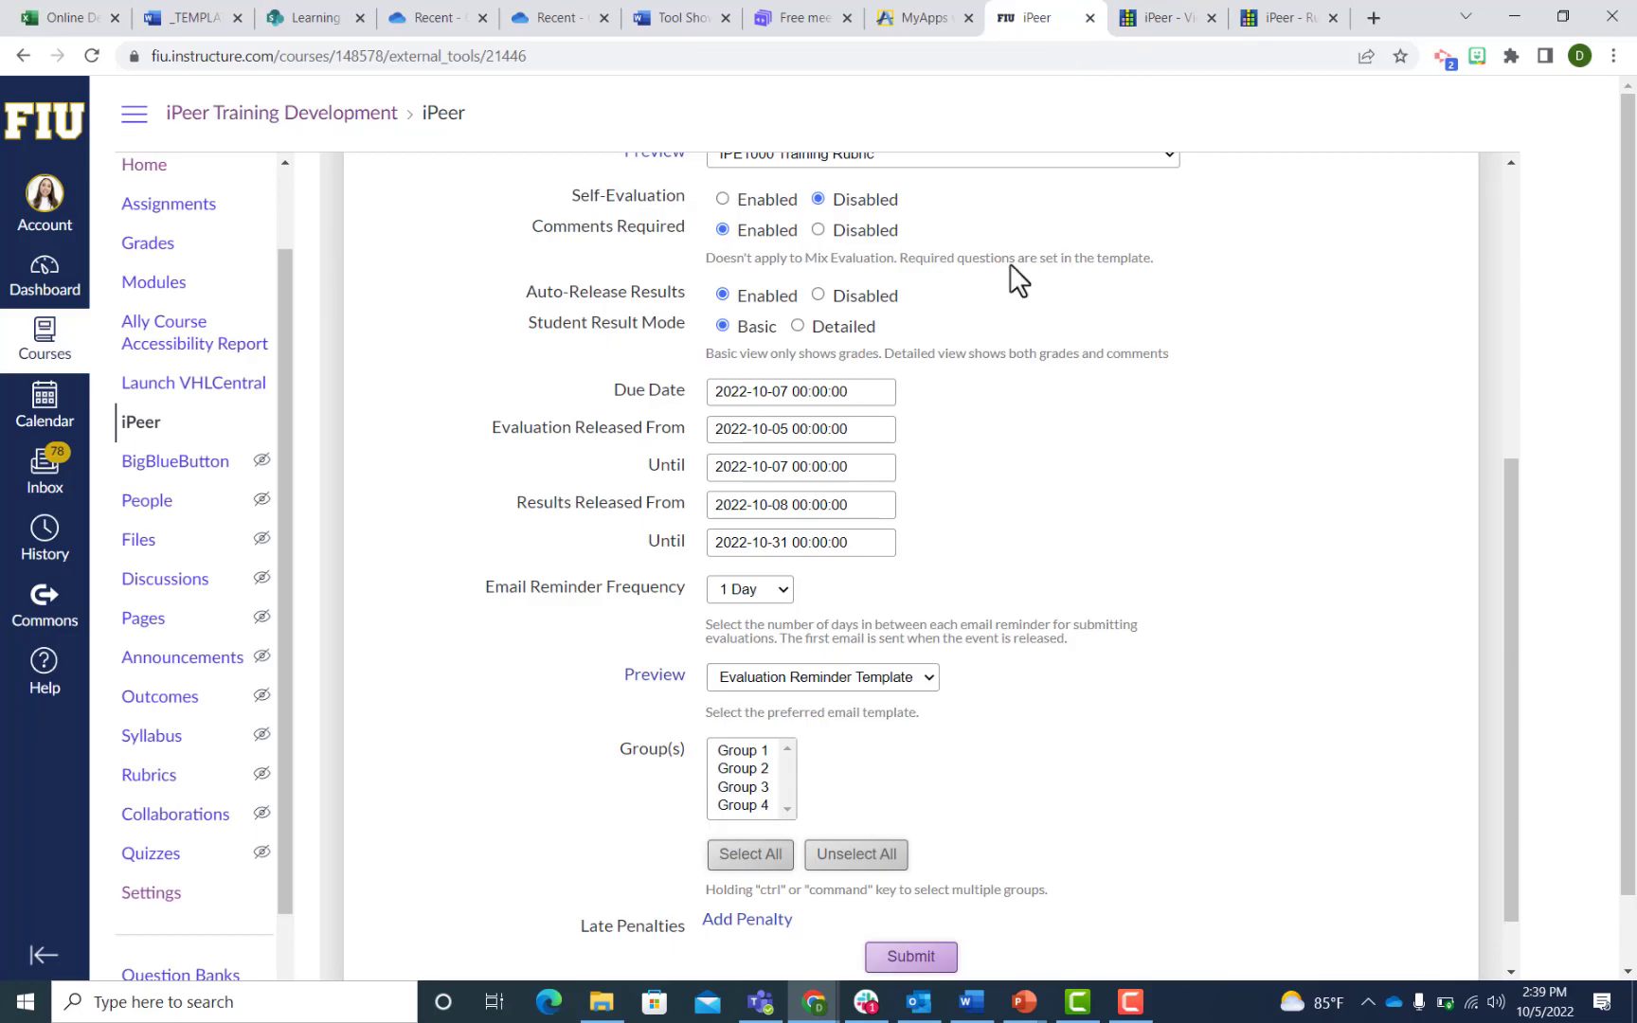
Set the email reminder frequency to 3 Days and assign the event to all groups.
{"action": "left_click", "coordinate": [779, 589]}
{"action": "left_click", "coordinate": [769, 665]}
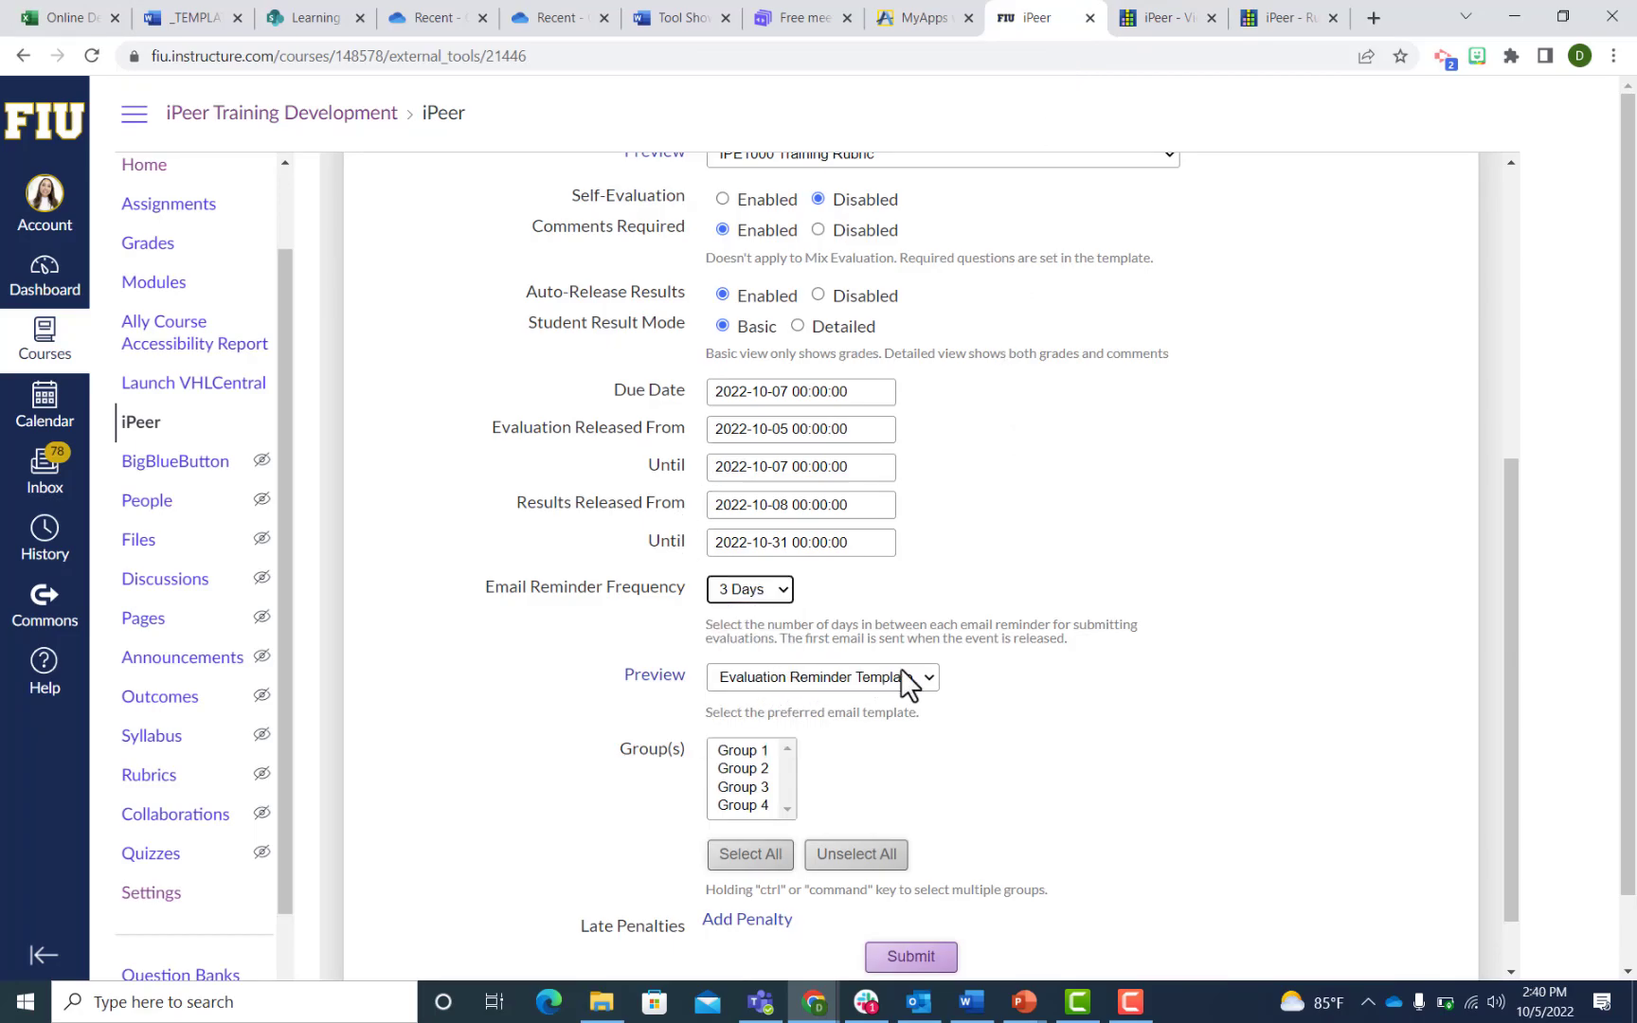
{"action": "scroll", "coordinate": [980, 675], "scroll_direction": "down", "scroll_amount": 1}
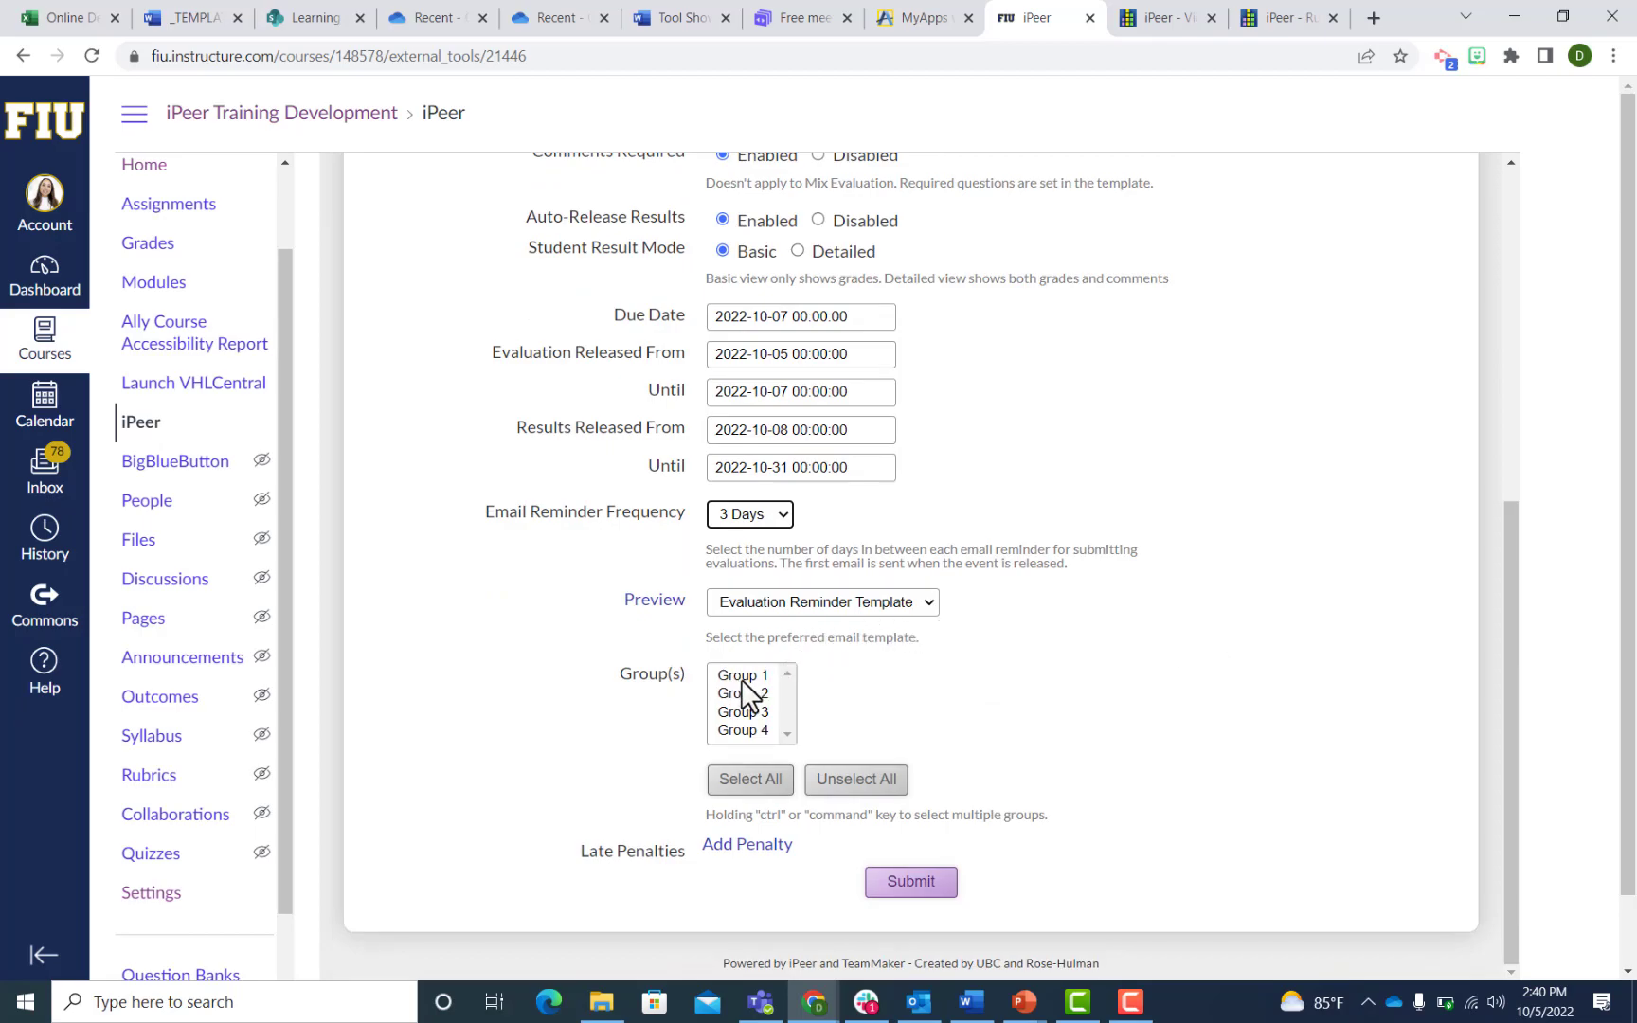
{"action": "left_click", "coordinate": [746, 785]}
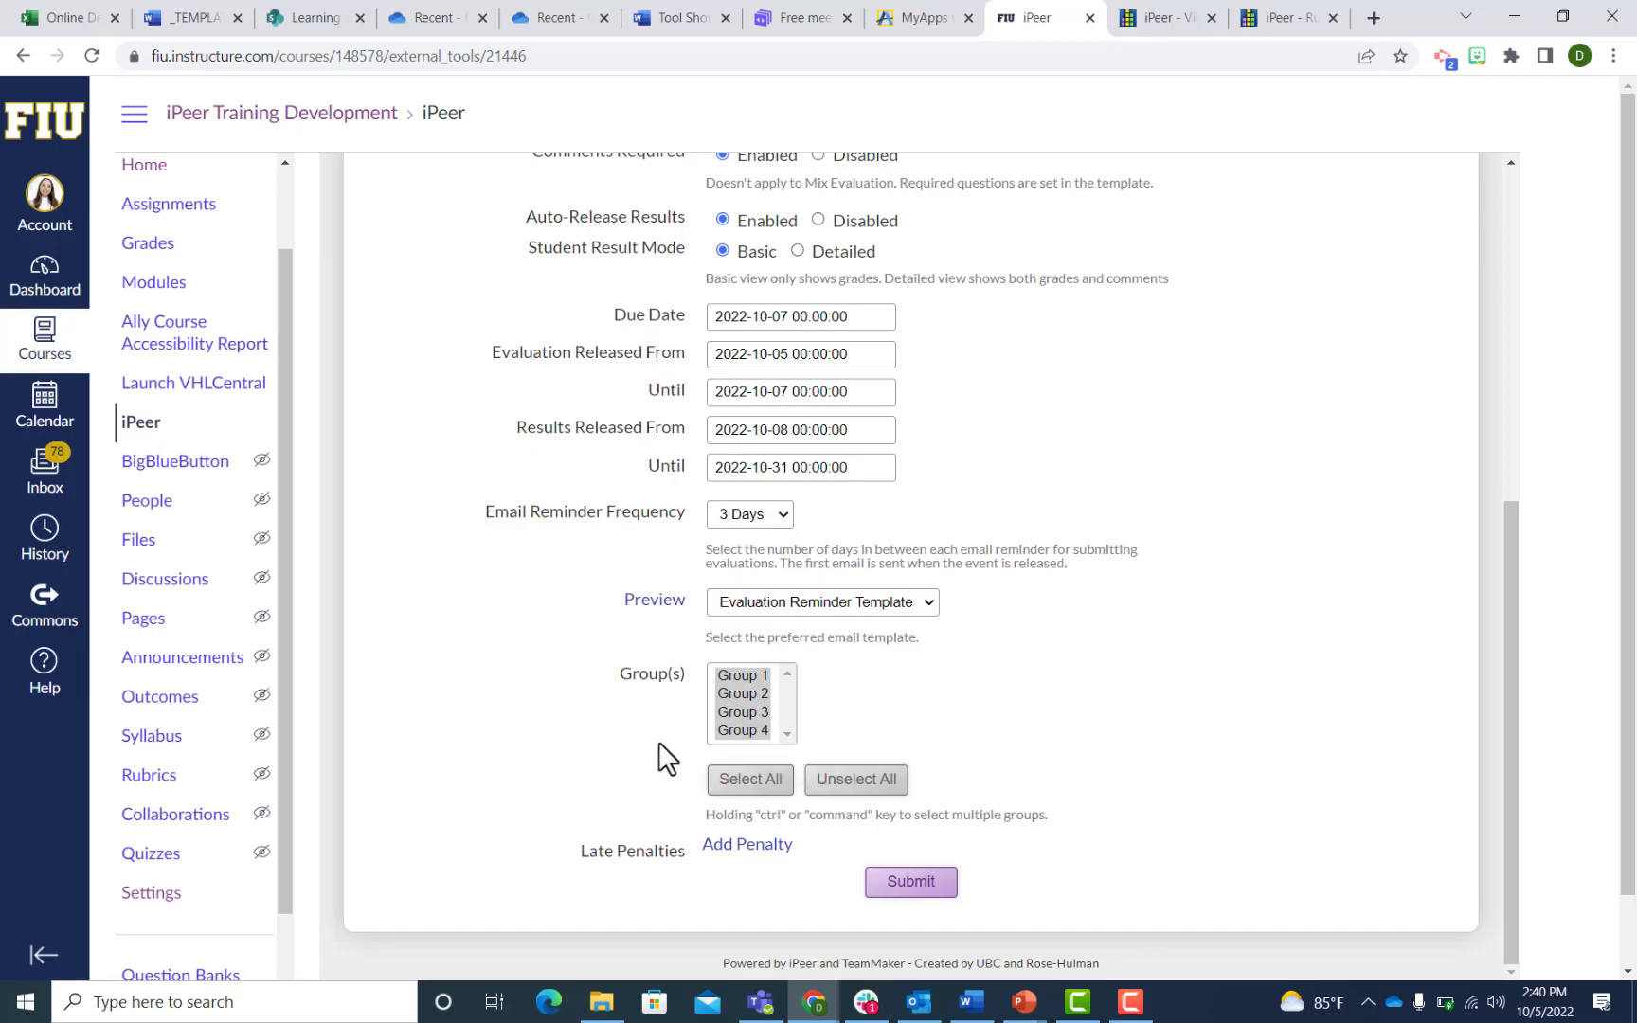
Add a late penalty of 1% deducted for up to 1 day late and submit the event.
{"action": "left_click", "coordinate": [747, 852]}
{"action": "scroll", "coordinate": [976, 876], "scroll_direction": "down", "scroll_amount": 1}
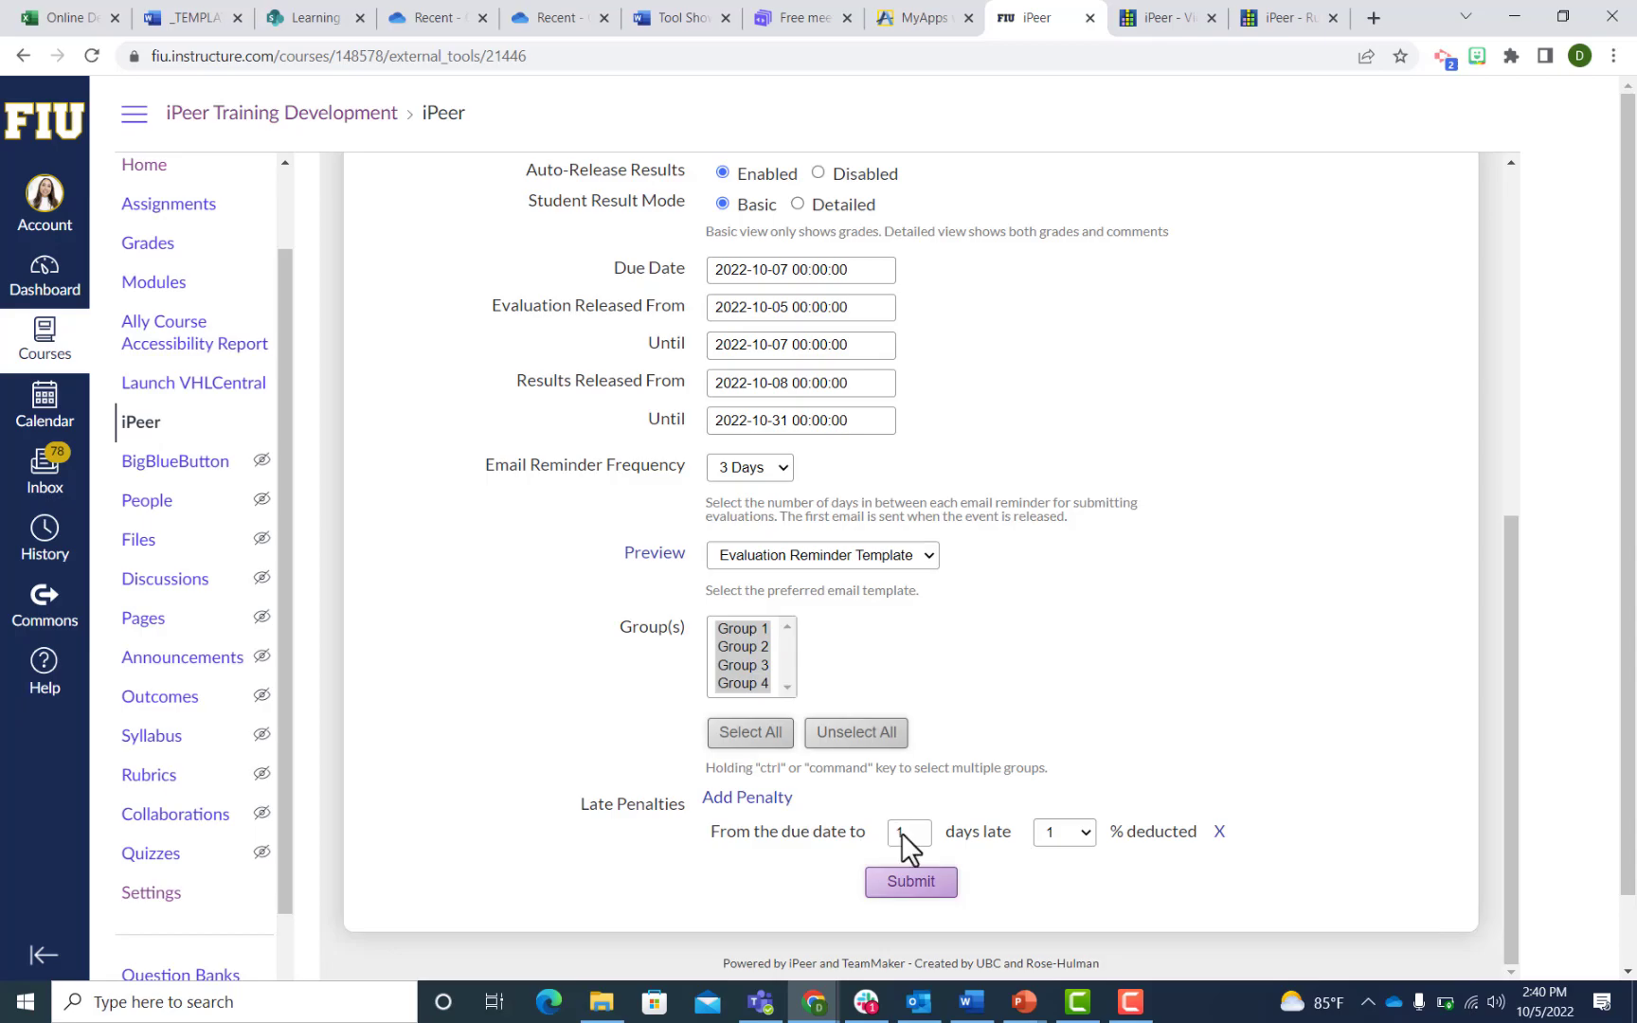
{"action": "left_click", "coordinate": [1082, 833]}
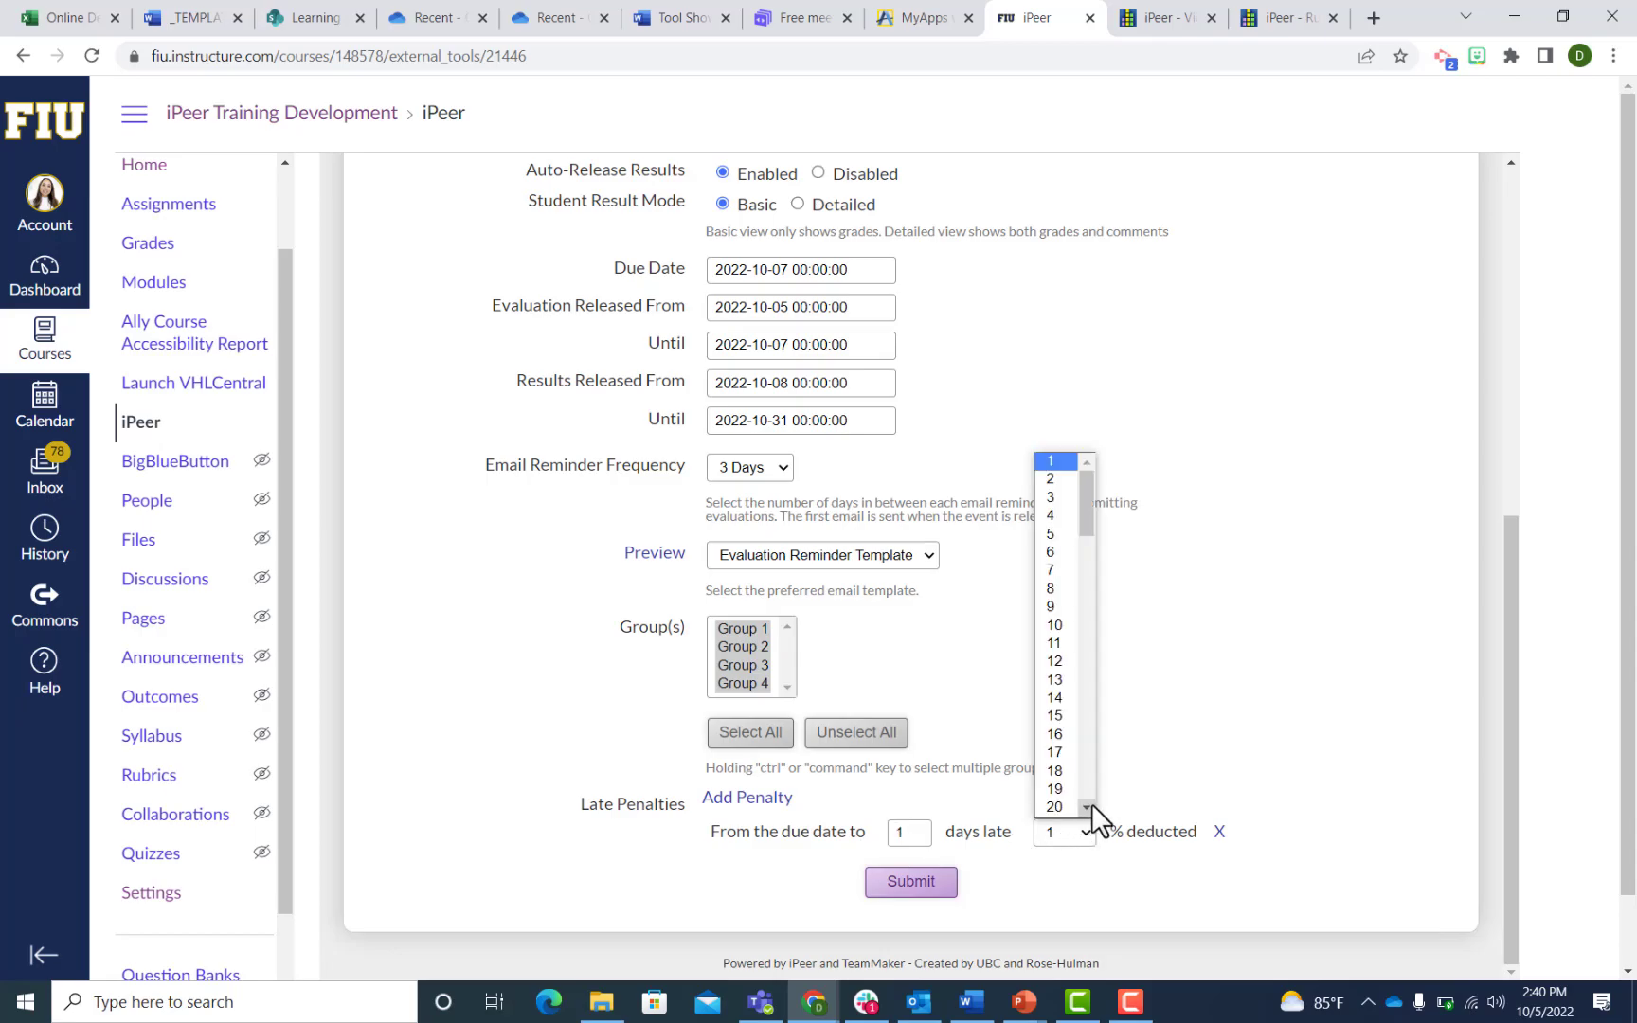
{"action": "left_click", "coordinate": [1158, 790]}
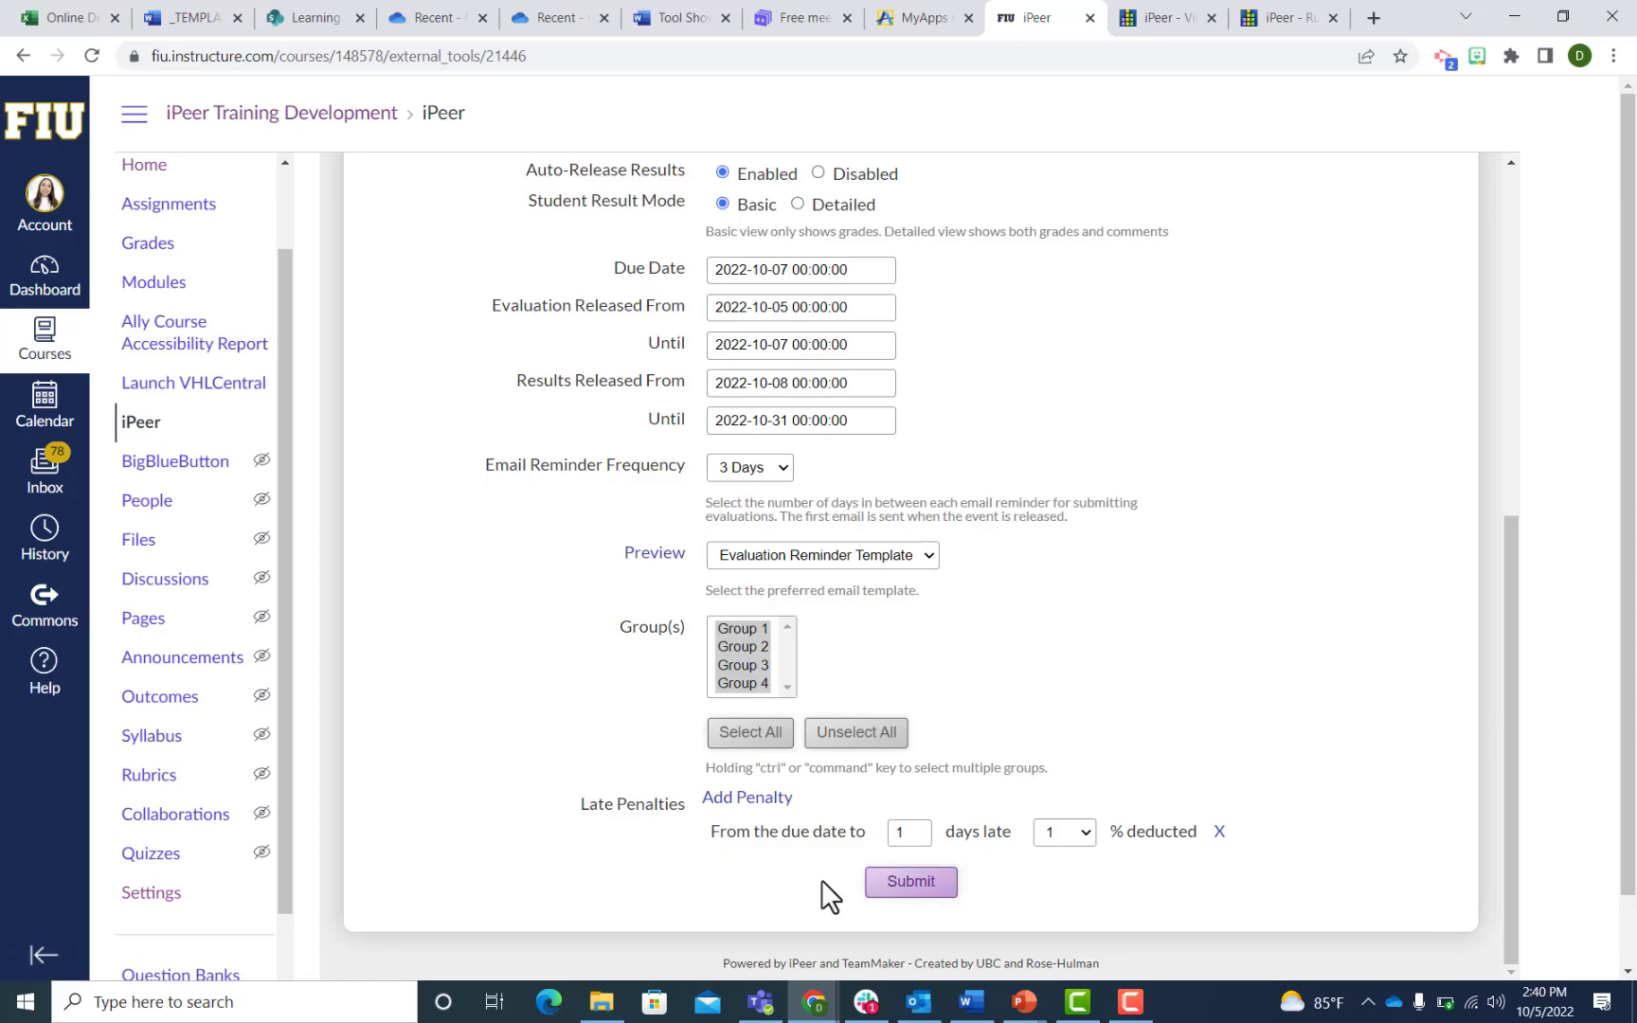
{"action": "scroll", "coordinate": [936, 900], "scroll_direction": "down", "scroll_amount": 1}
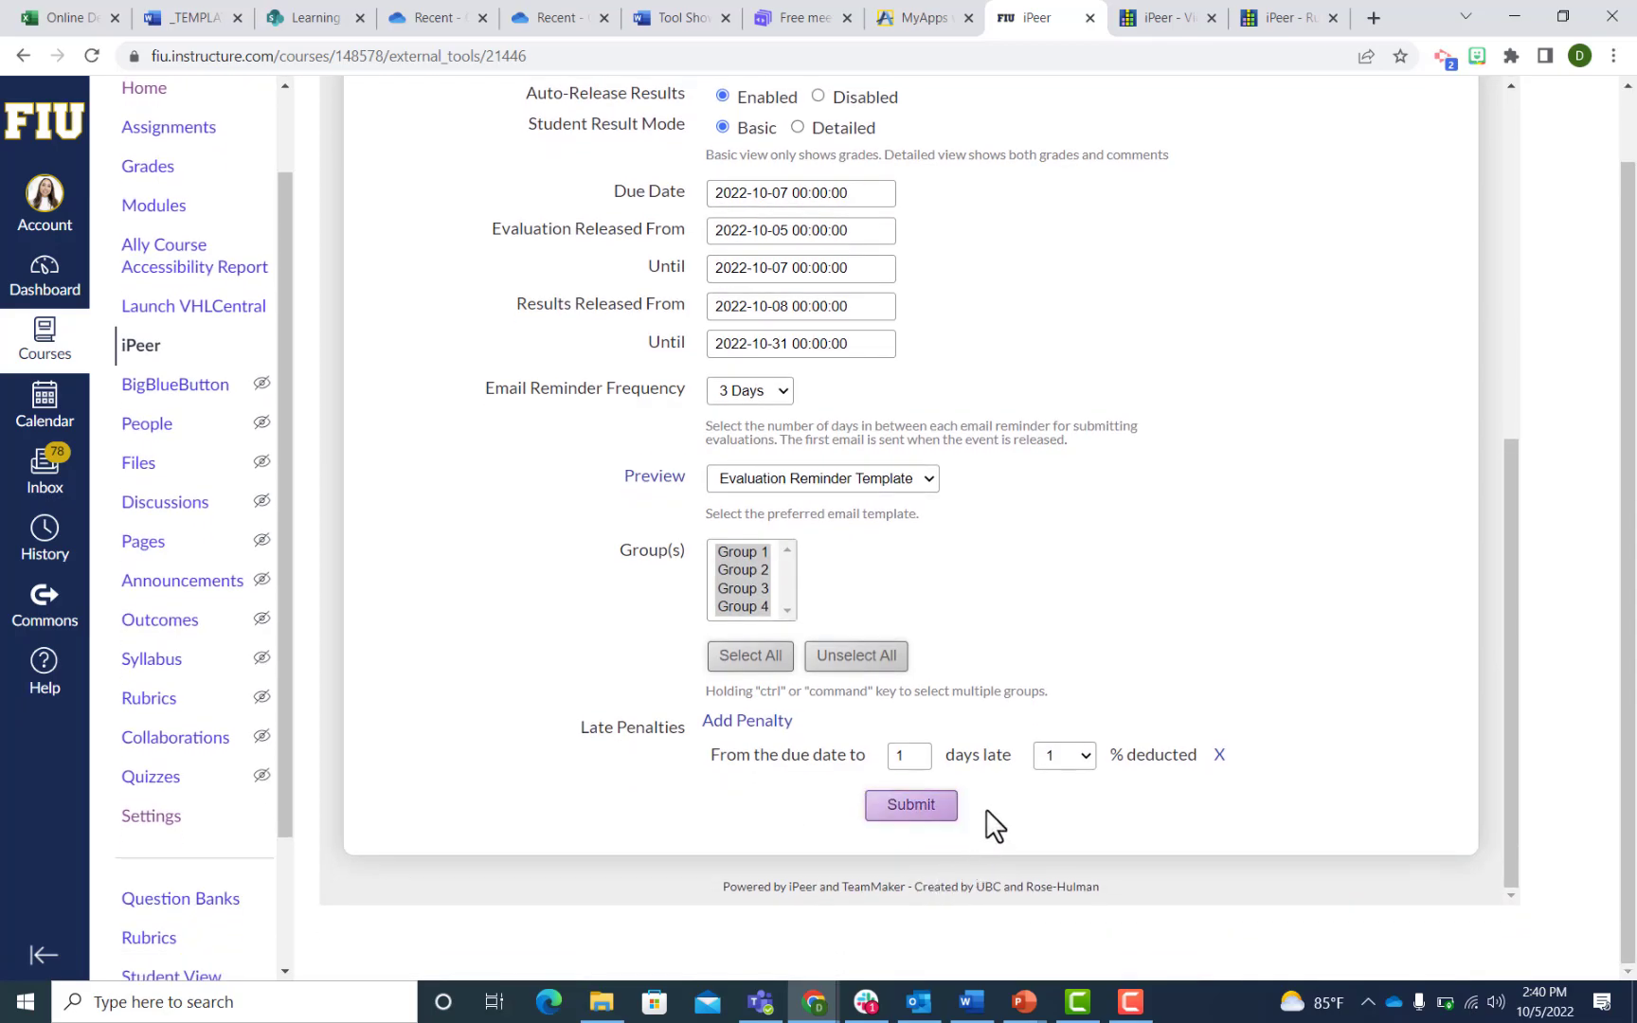
{"action": "left_click", "coordinate": [939, 811]}
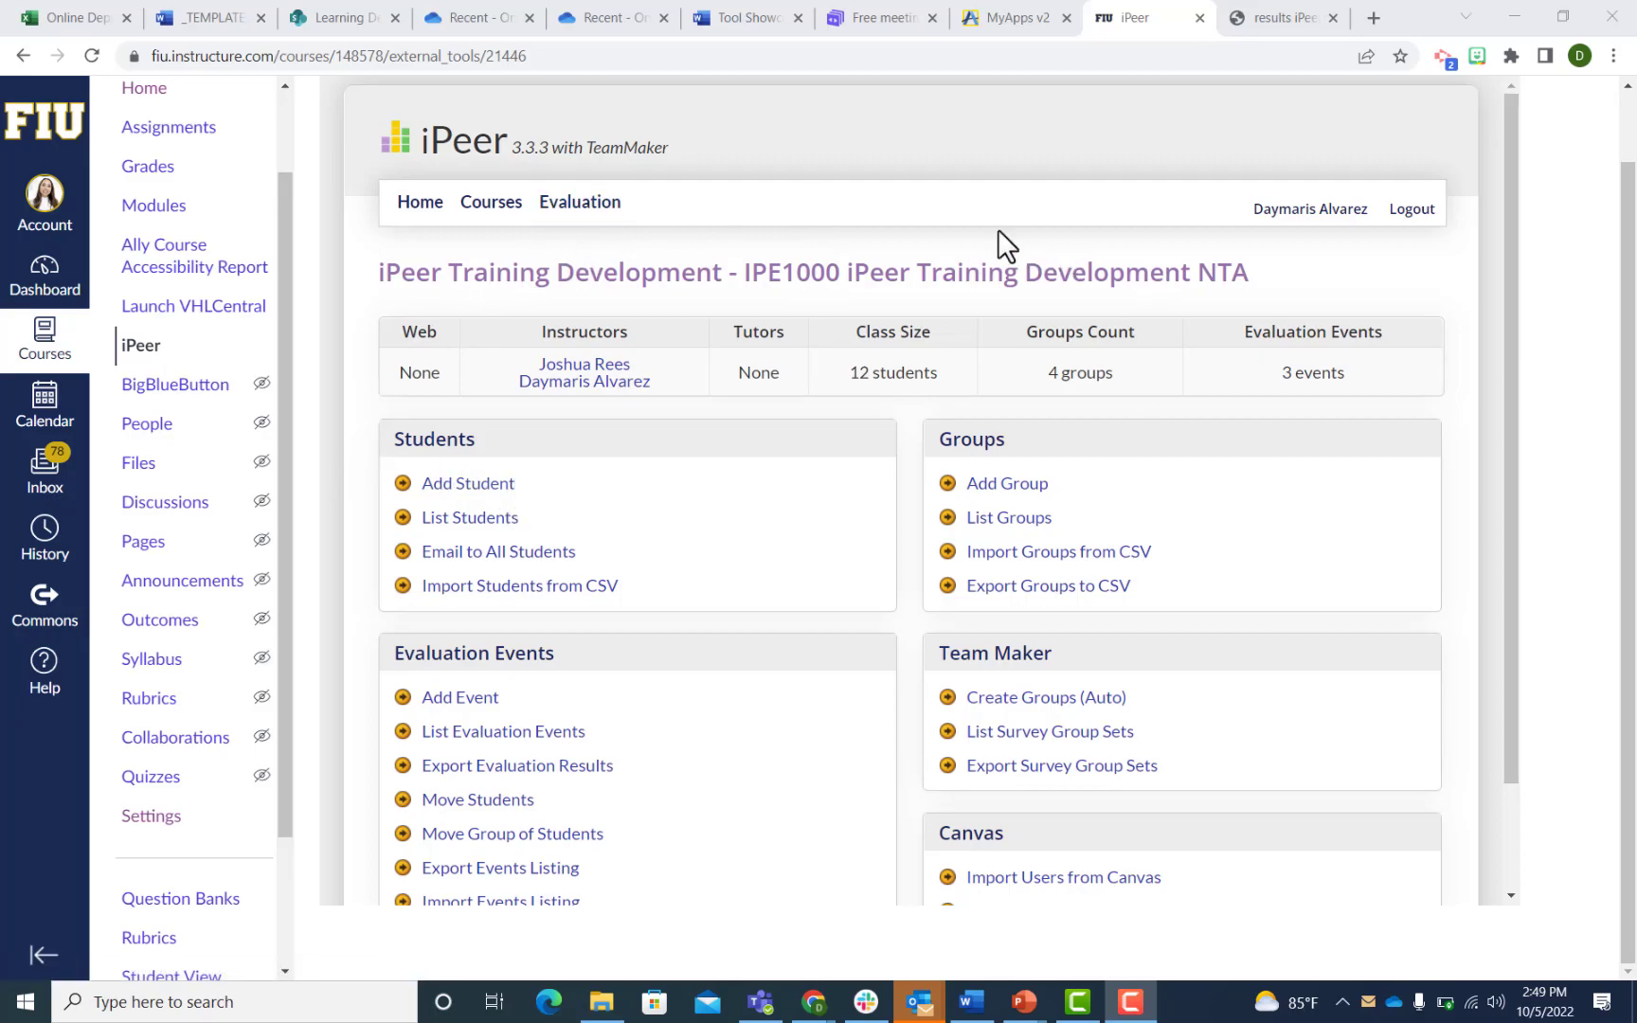
Open the Peer Evaluation event's results from the course's evaluation events list, and view the sample results image results iPeer.png.
{"action": "scroll", "coordinate": [354, 636], "scroll_direction": "down", "scroll_amount": 1}
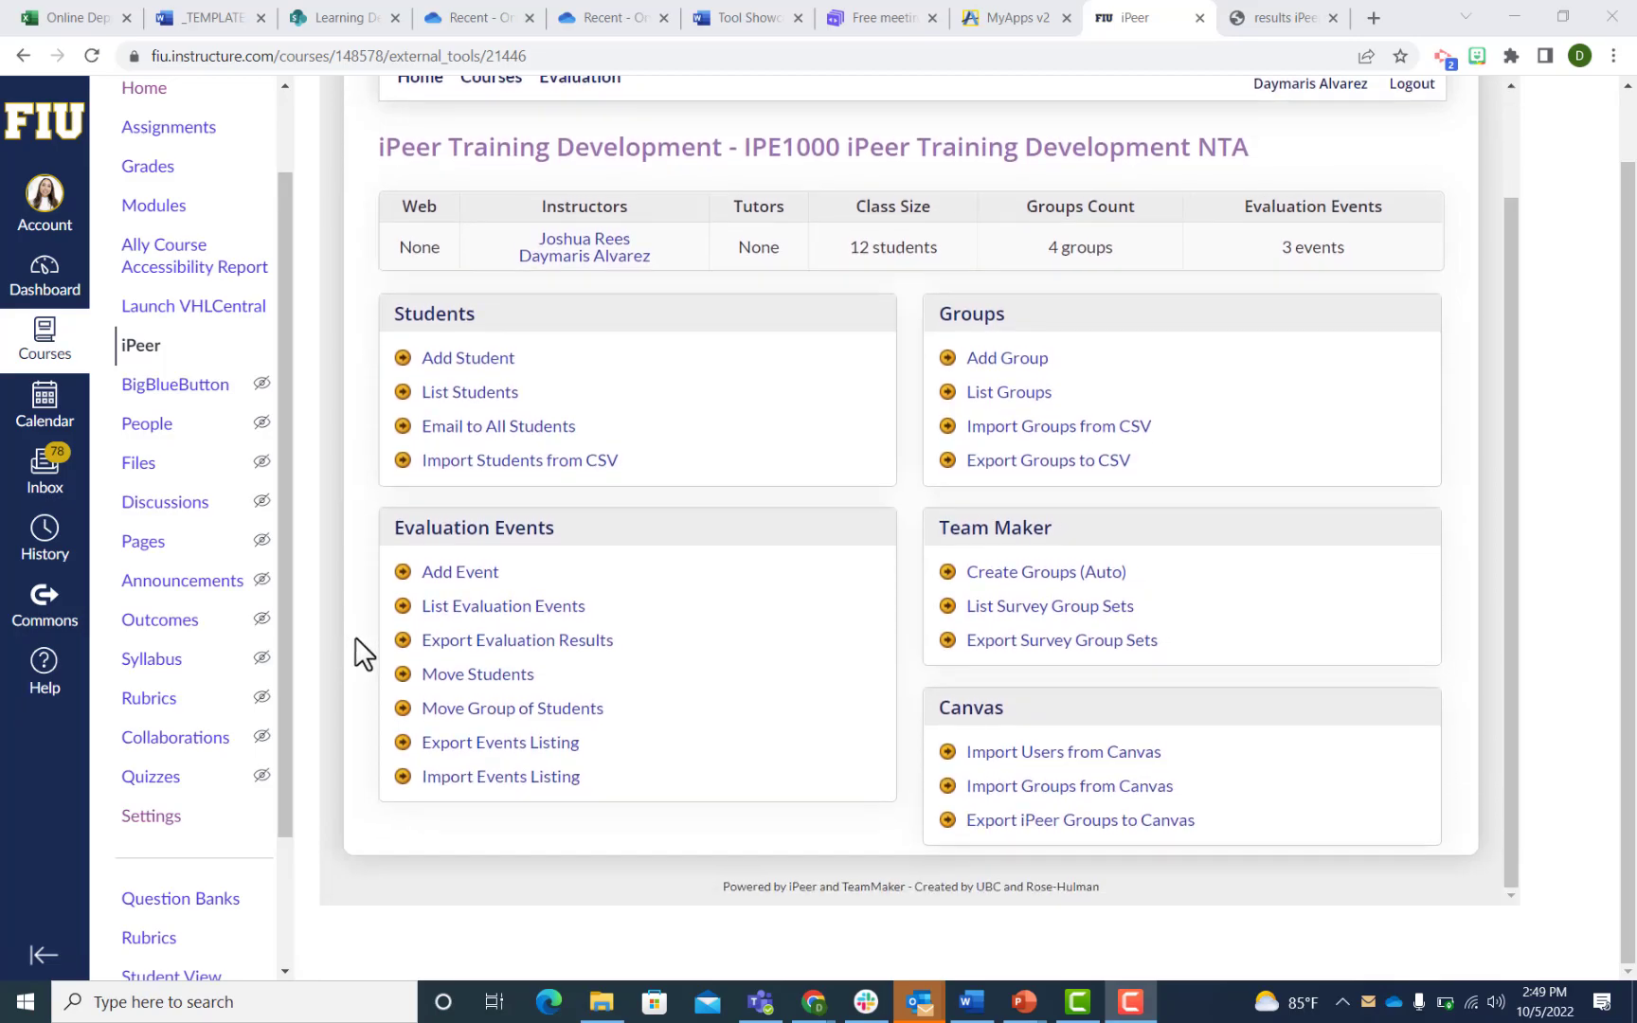
{"action": "left_click", "coordinate": [503, 611]}
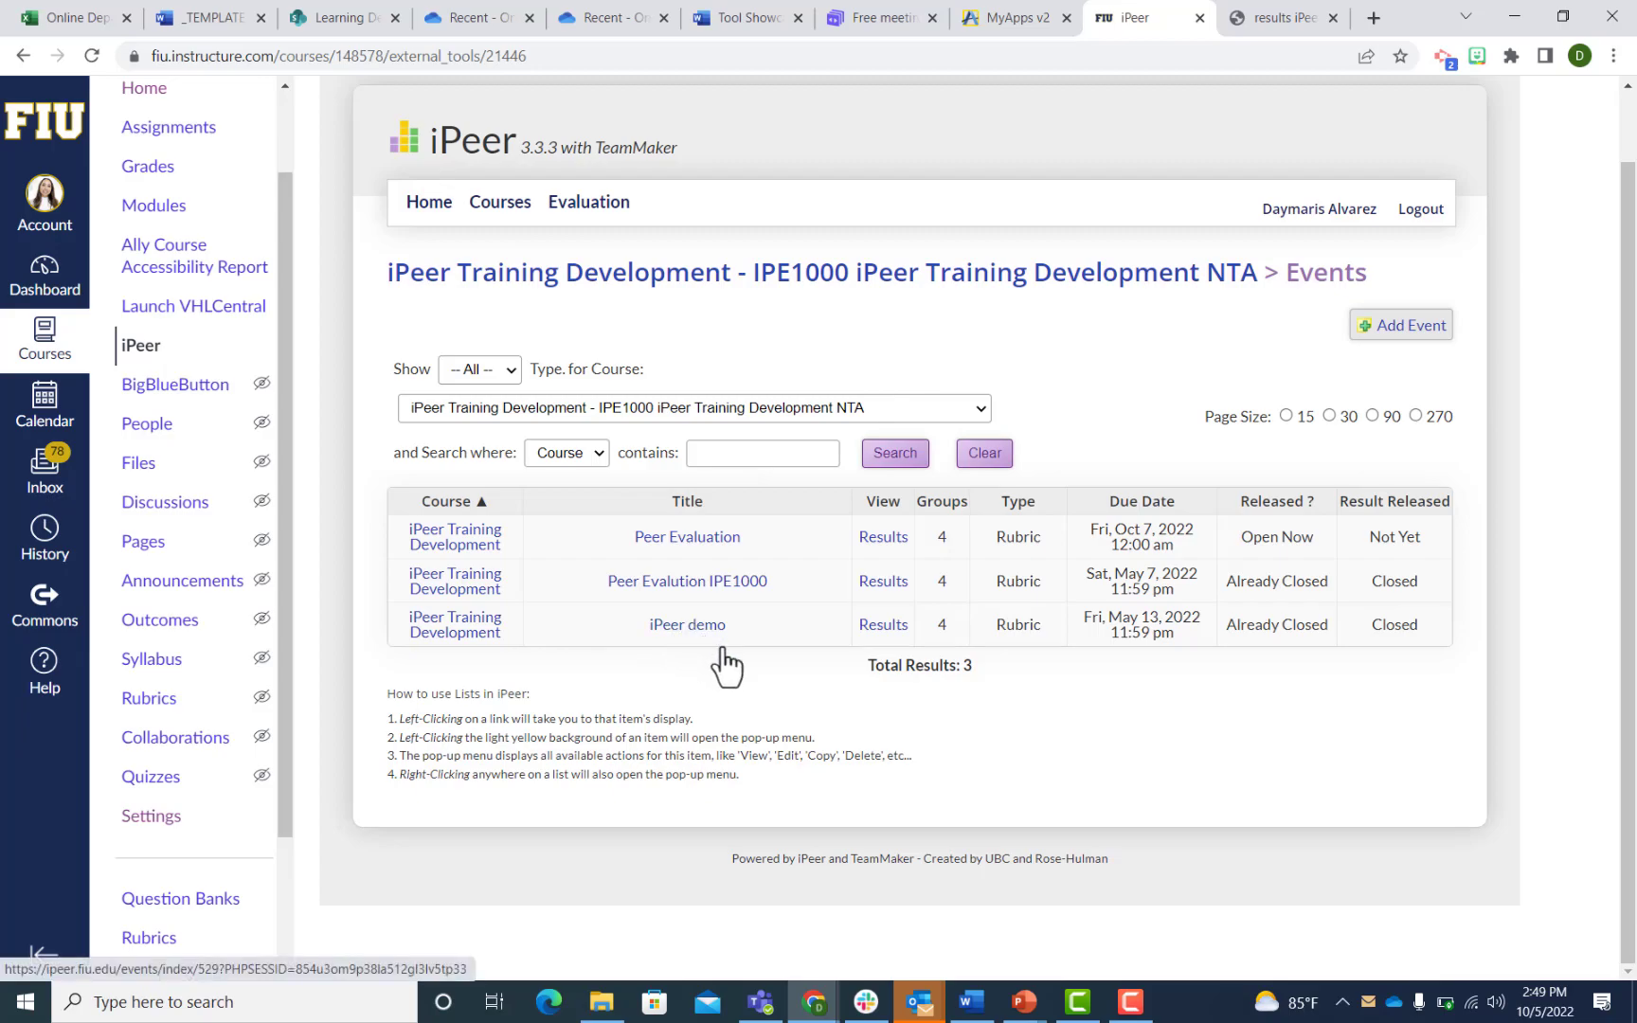
{"action": "left_click", "coordinate": [895, 557]}
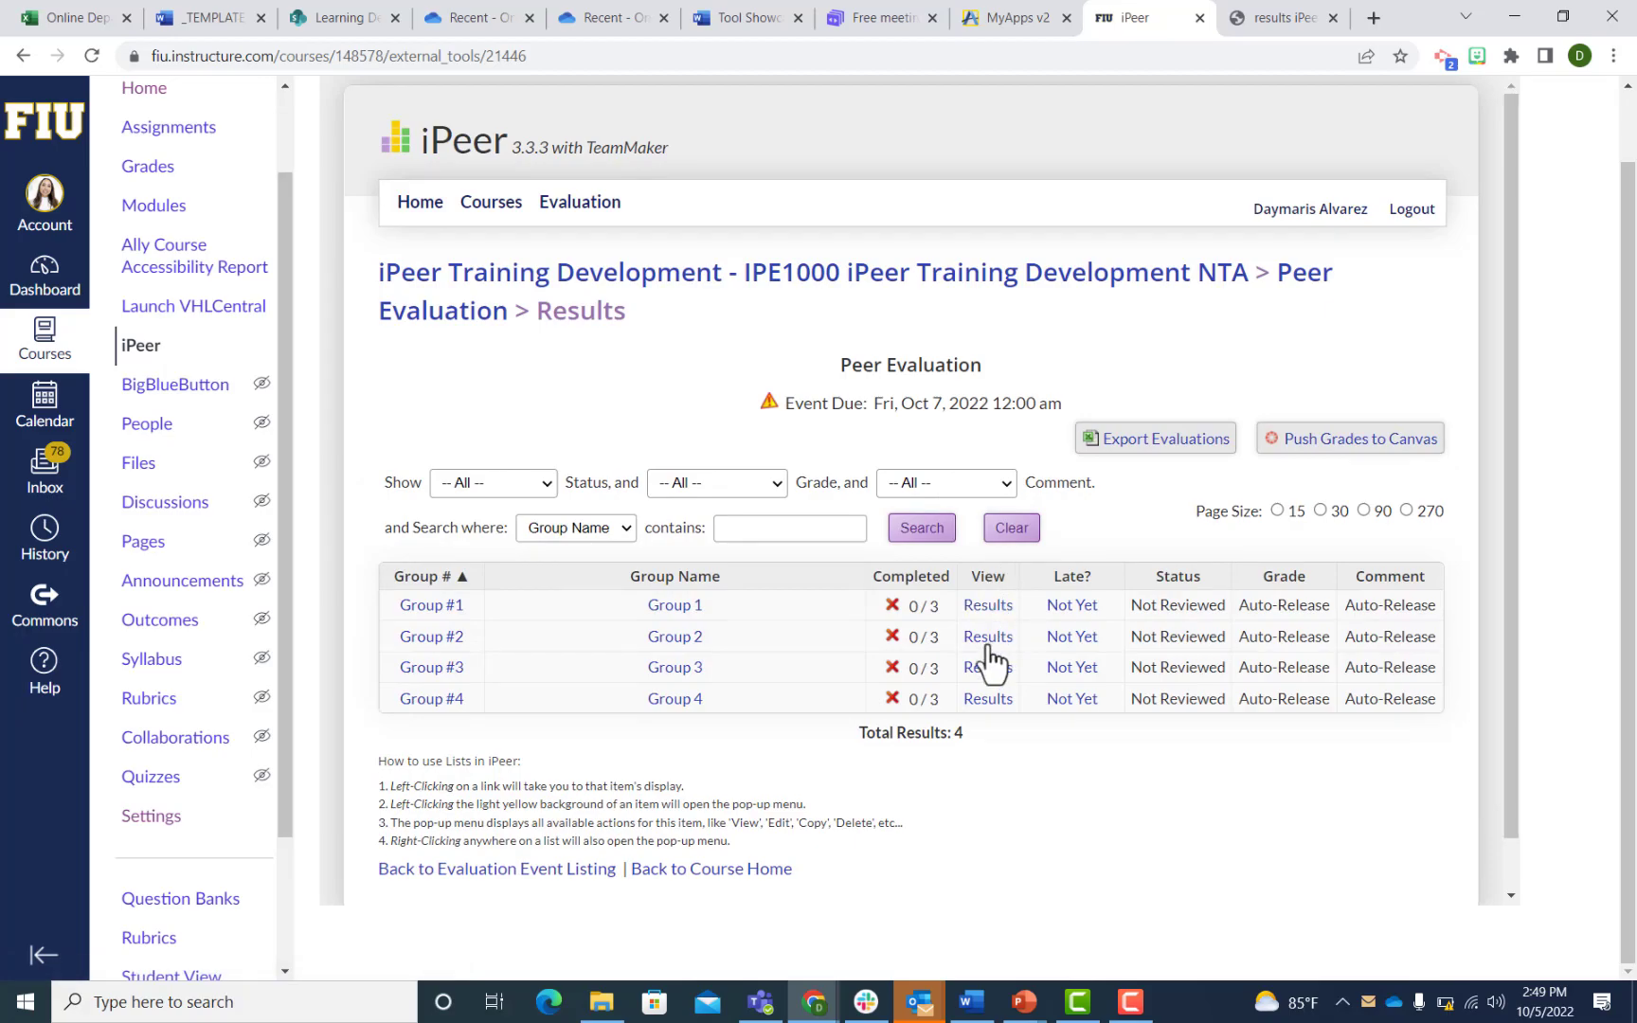
{"action": "left_click", "coordinate": [1269, 26]}
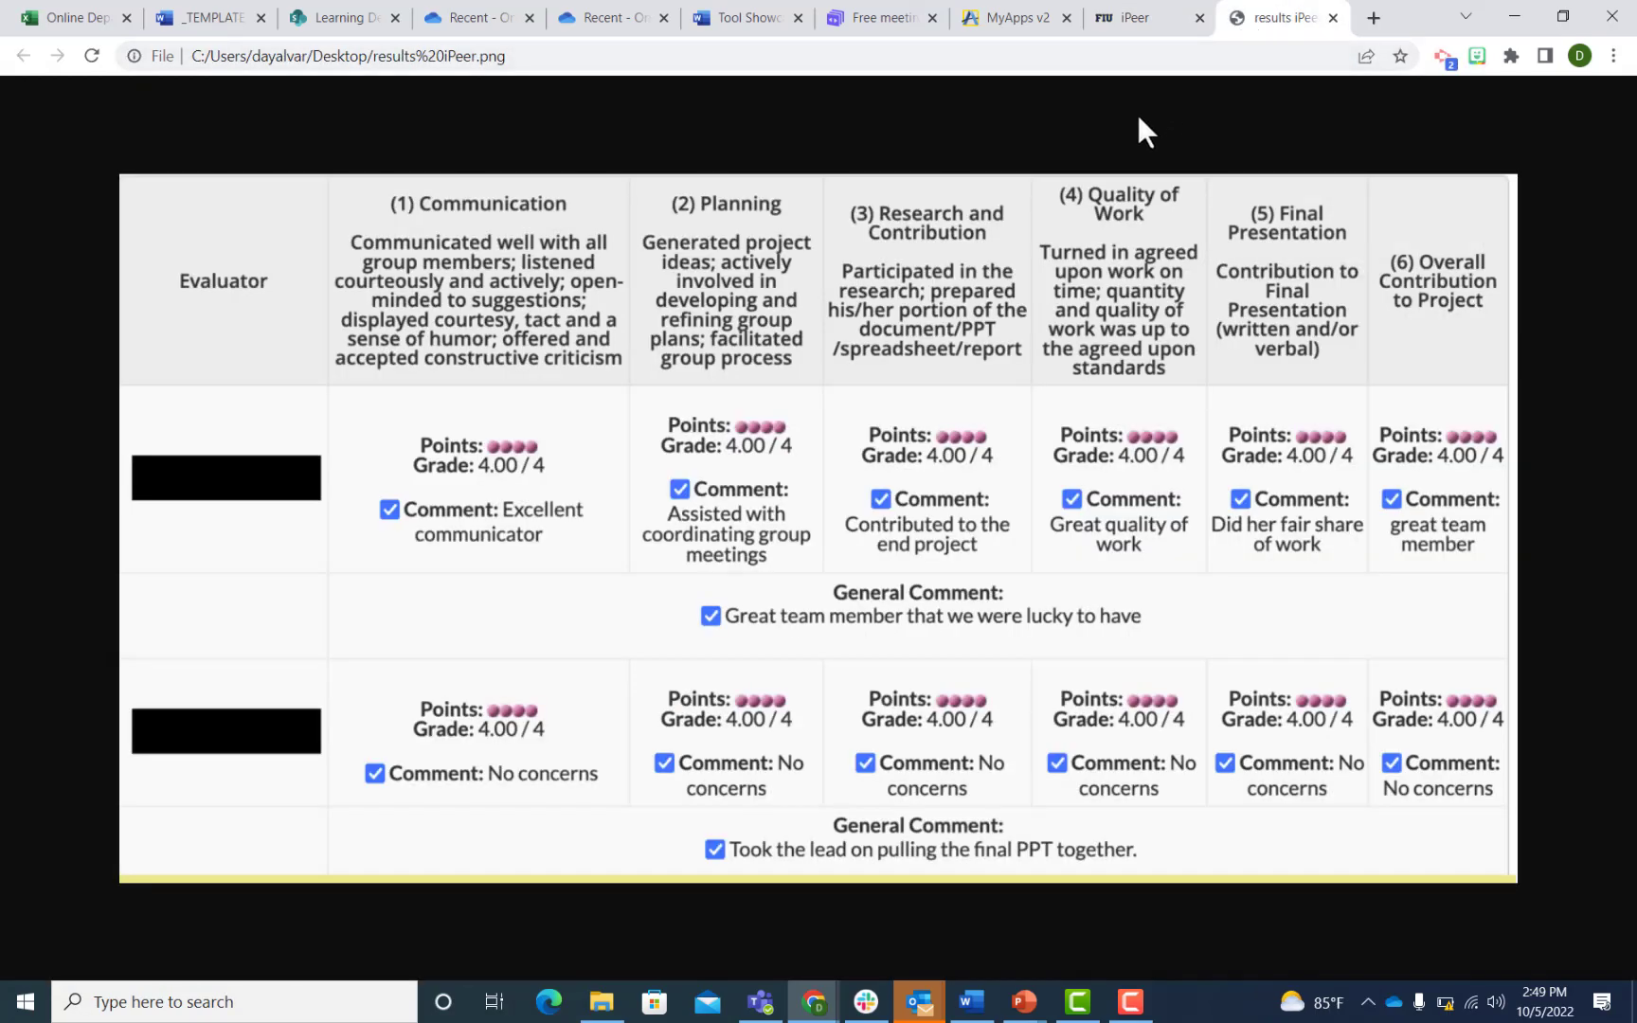